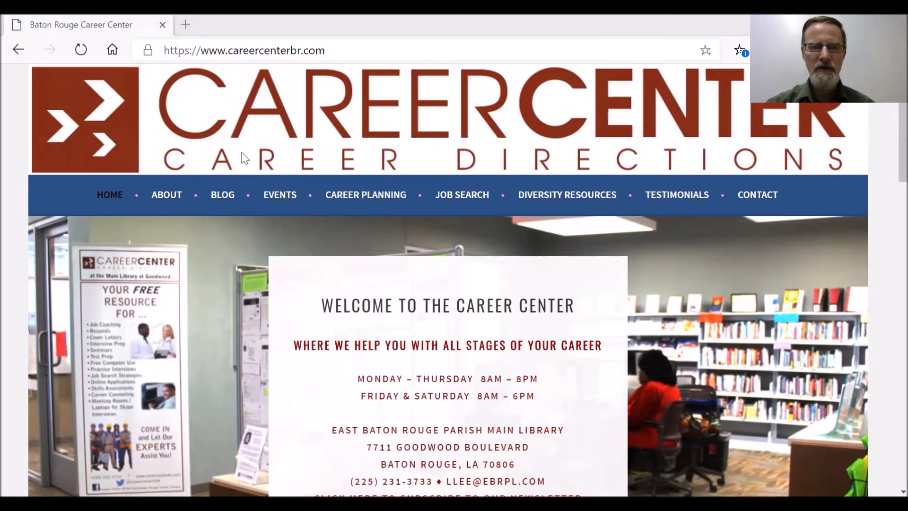
pyautogui.click(225, 52)
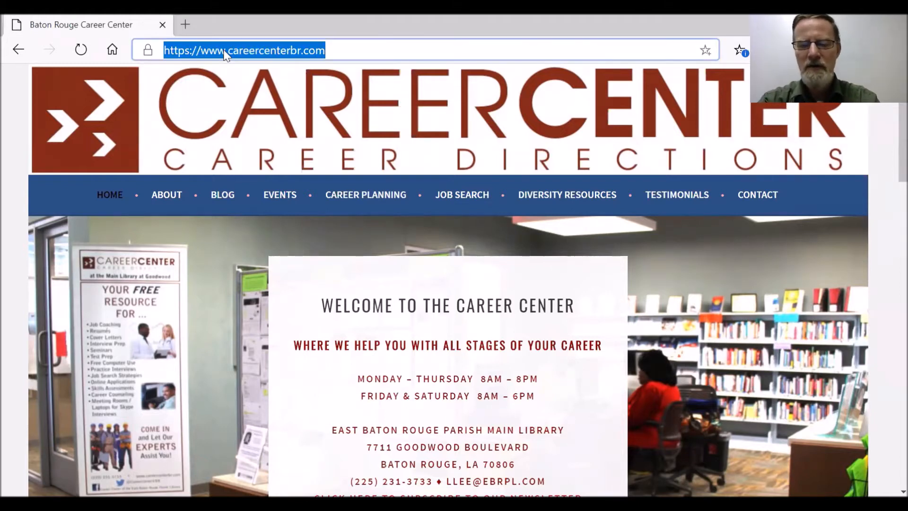
pyautogui.write('www.homedepot.com')
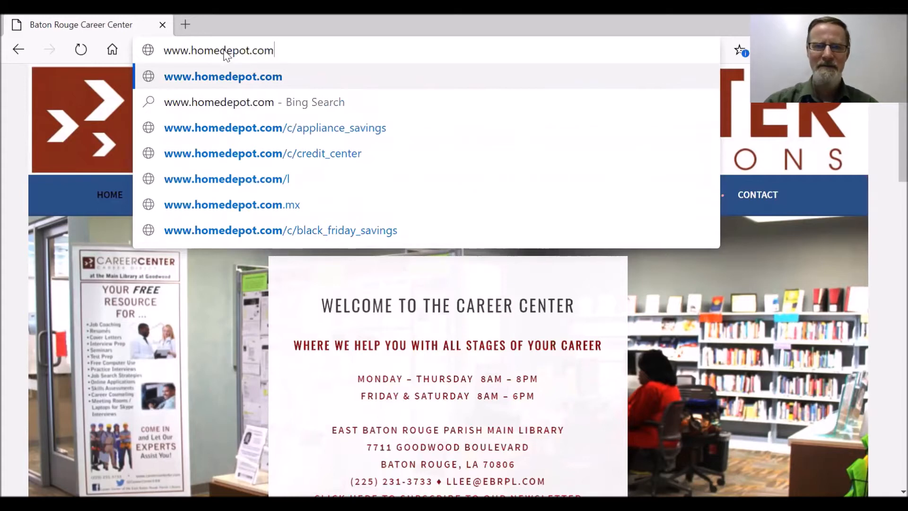
pyautogui.press('Return')
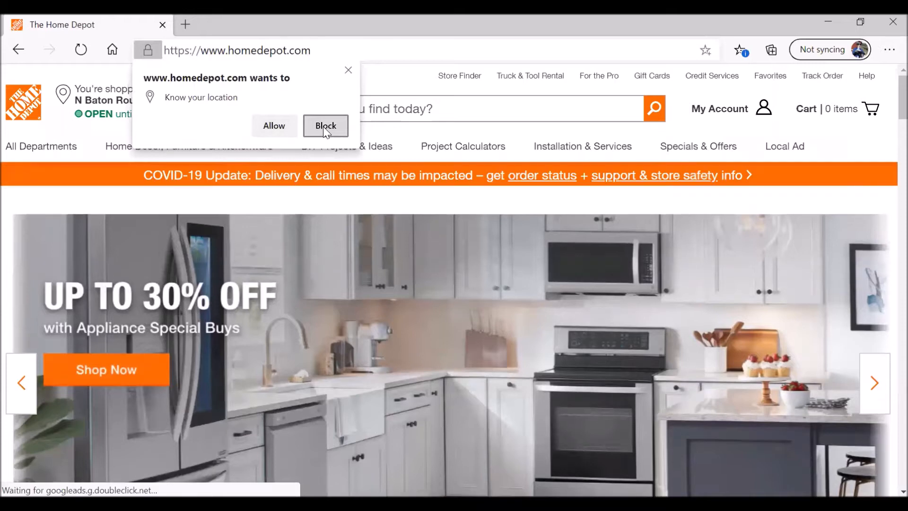
# - Dismiss the location permission prompt and follow the footer Careers link
pyautogui.click(264, 129)
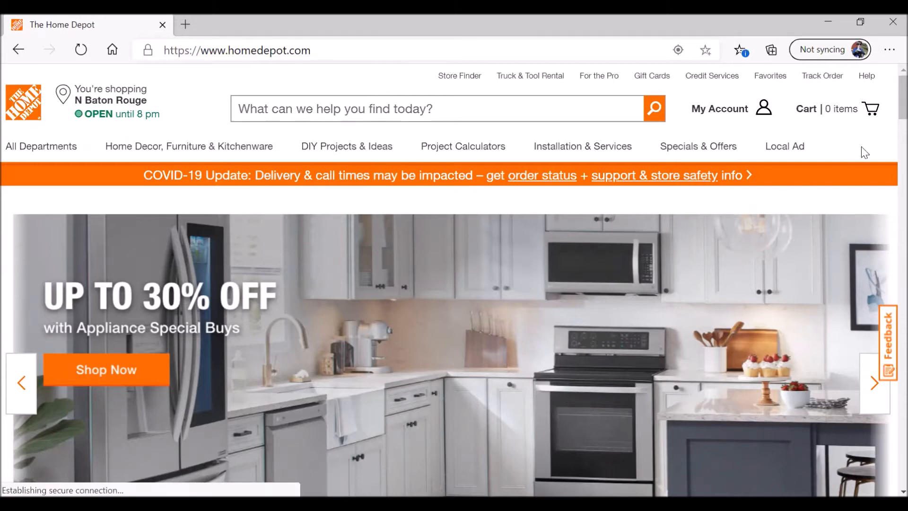
pyautogui.scroll(-20, 885, 253)
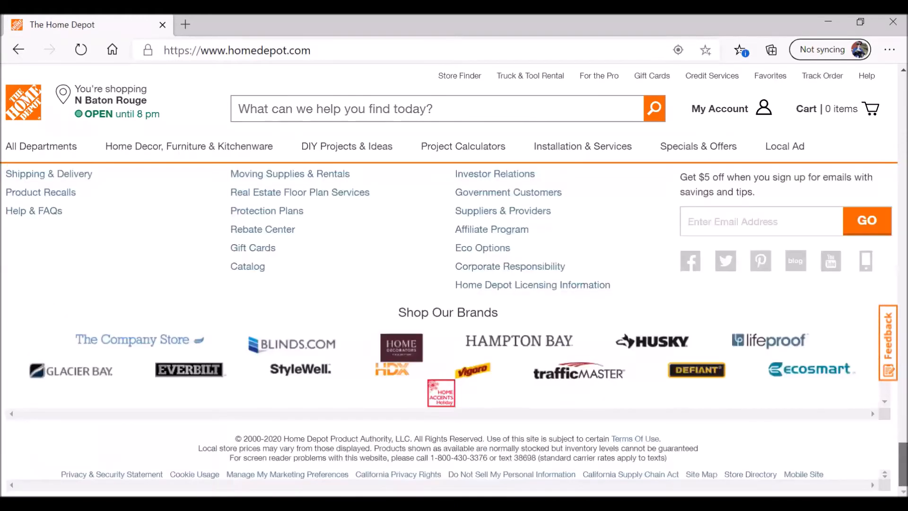
pyautogui.scroll(3, 392, 369)
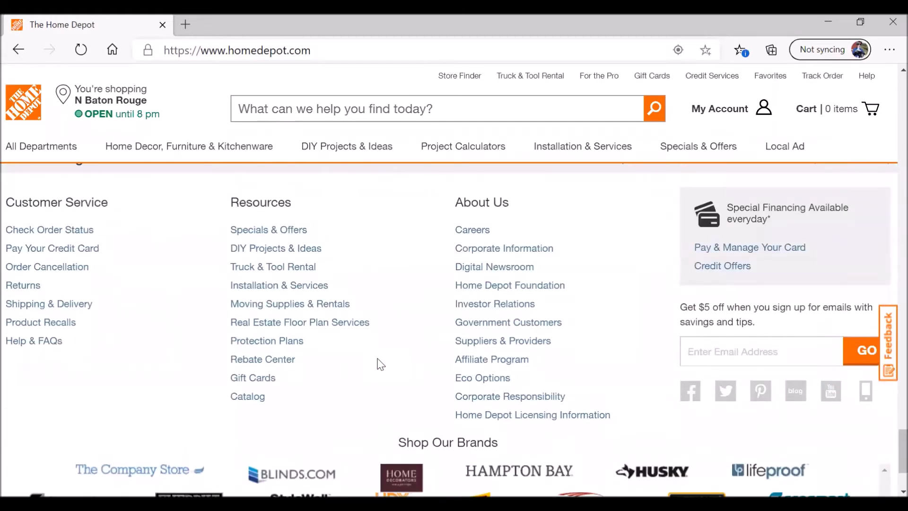
pyautogui.click(468, 234)
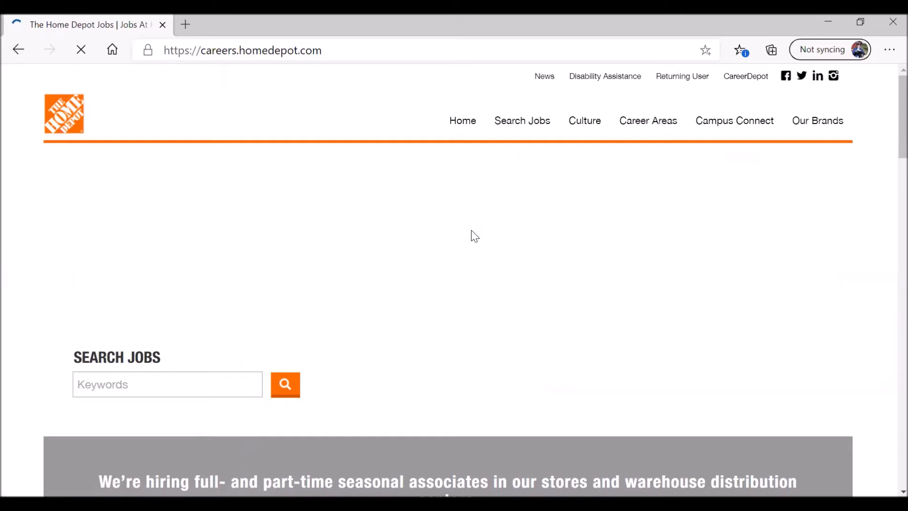
# - Go from Career Areas to the Retail Careers page and scroll down to its job search
pyautogui.scroll(-2, 470, 237)
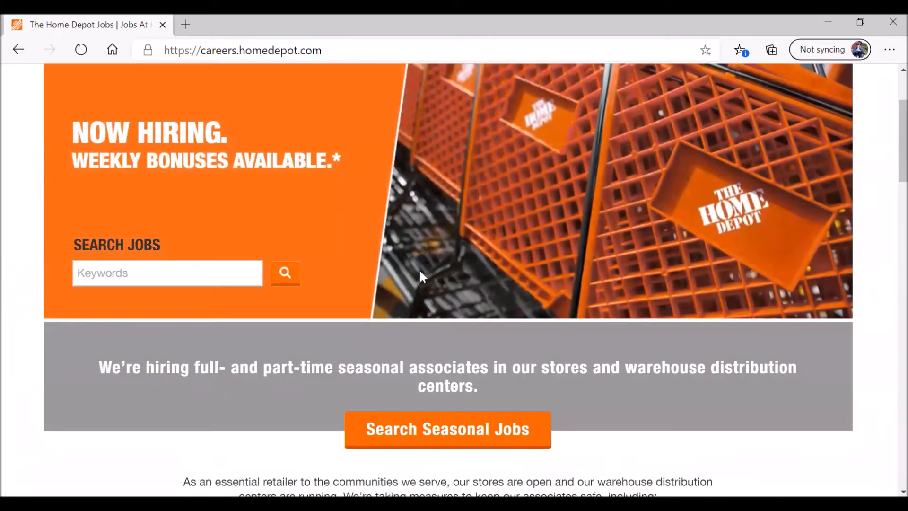
pyautogui.scroll(-3, 419, 269)
pyautogui.scroll(5, 273, 316)
pyautogui.moveTo(651, 112)
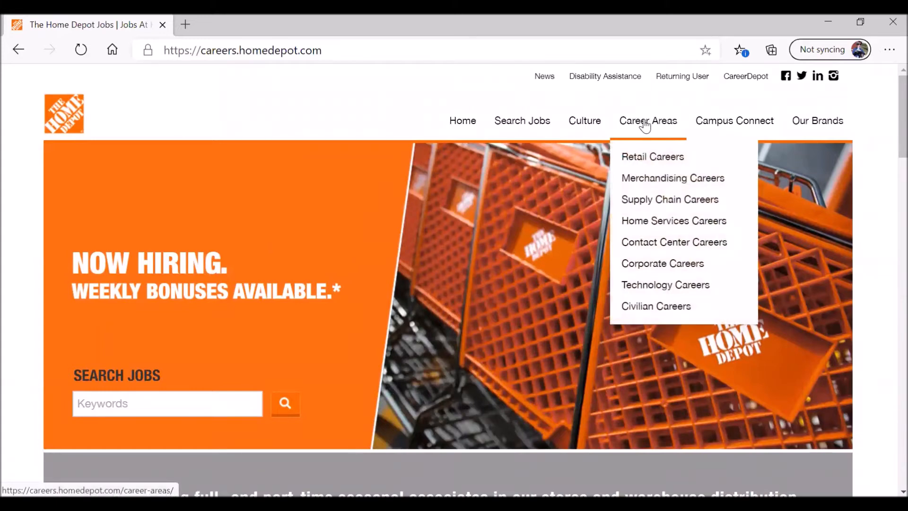
pyautogui.click(646, 160)
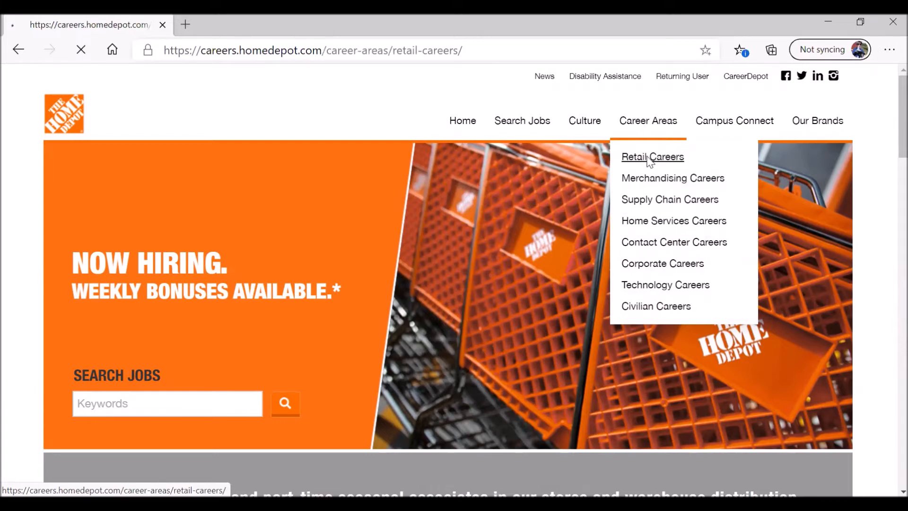
pyautogui.scroll(-4, 73, 318)
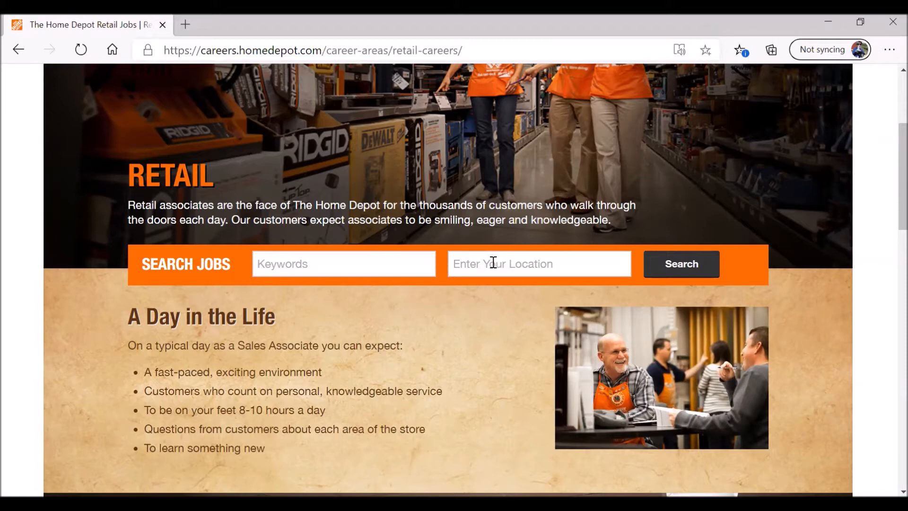
# - Search for jobs with the location set to Baton Rouge, LA, USA
pyautogui.click(493, 262)
pyautogui.write('baton rouge, la')
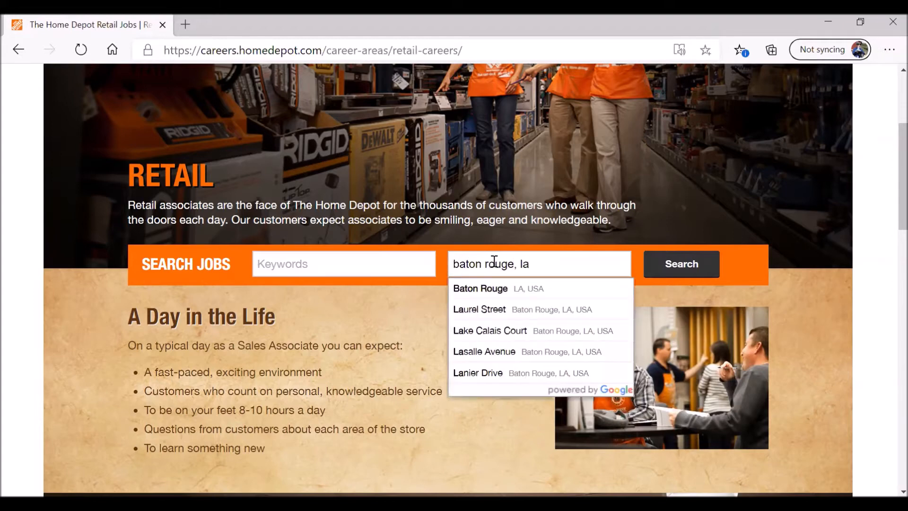
pyautogui.click(496, 287)
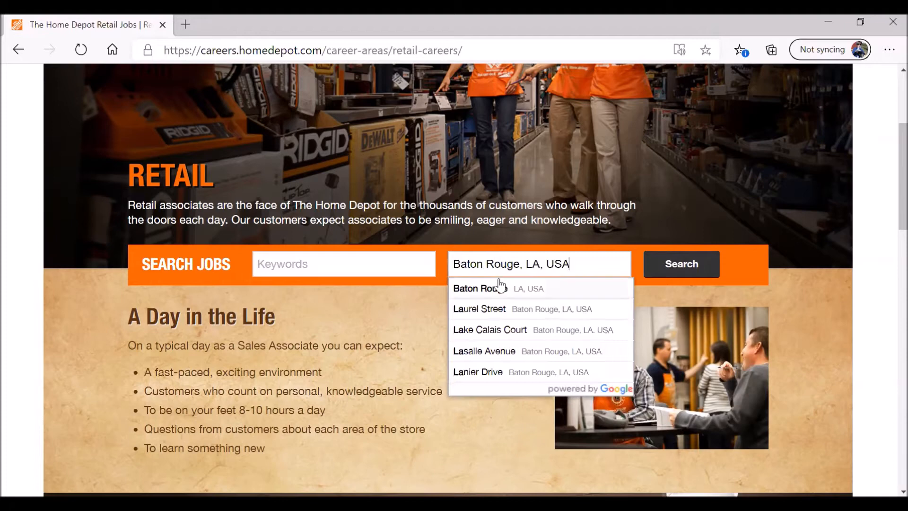
pyautogui.click(678, 265)
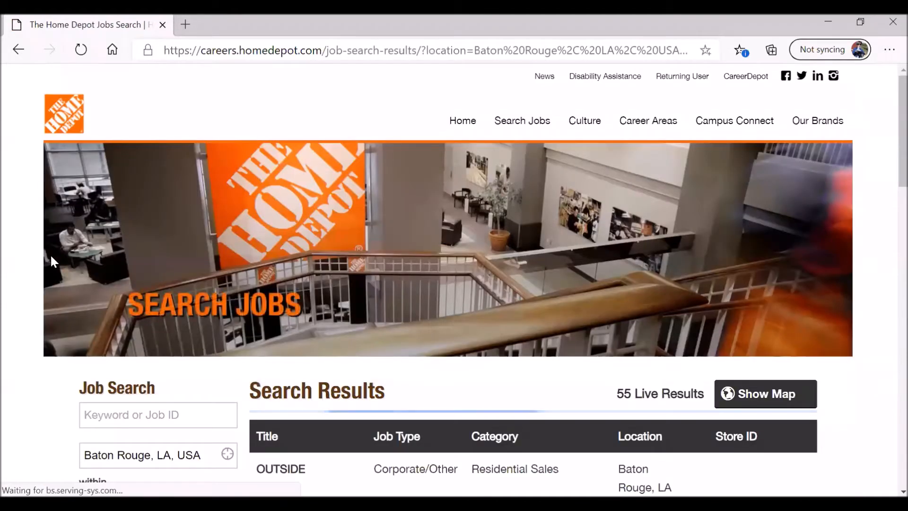
pyautogui.scroll(-7, 2, 285)
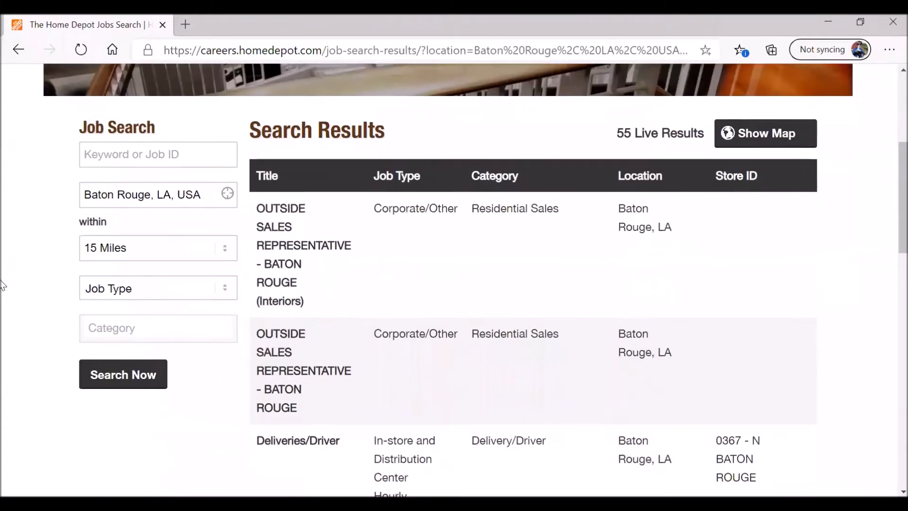
pyautogui.scroll(1, 3, 285)
pyautogui.scroll(2, 3, 285)
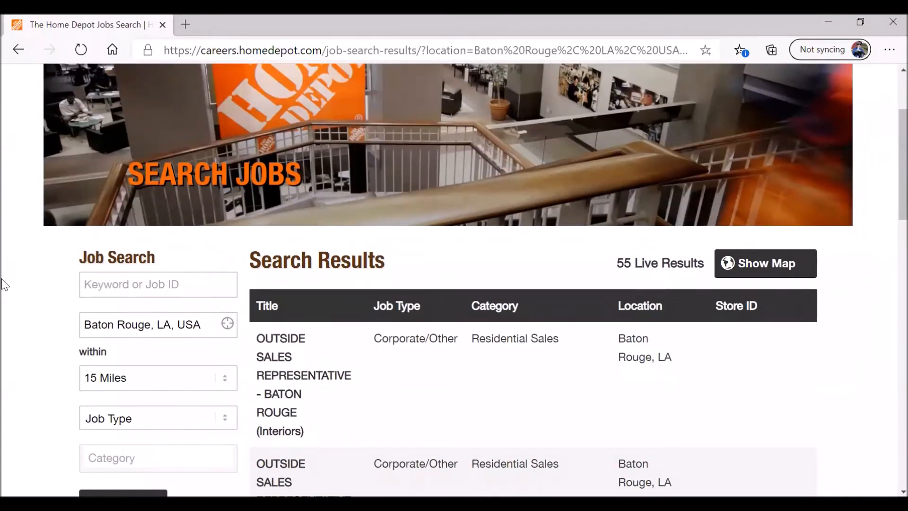
pyautogui.scroll(-1, 5, 283)
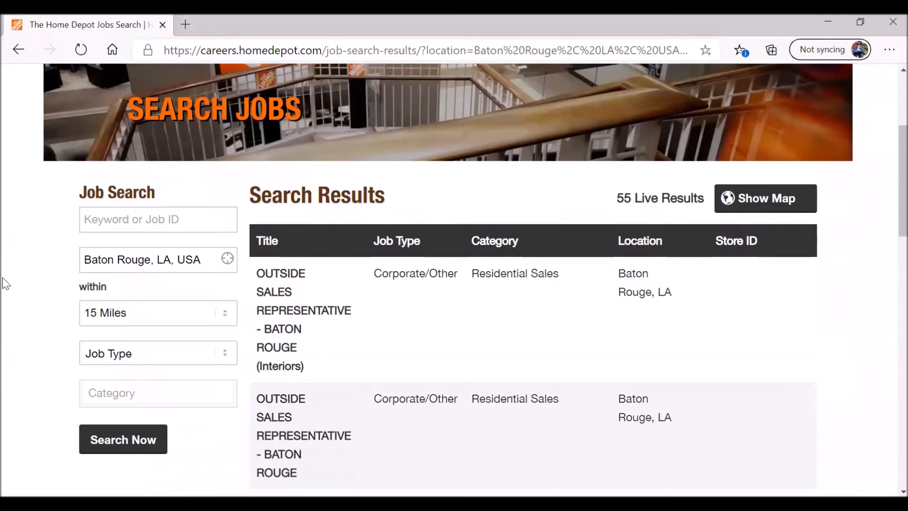
pyautogui.scroll(-2, 5, 283)
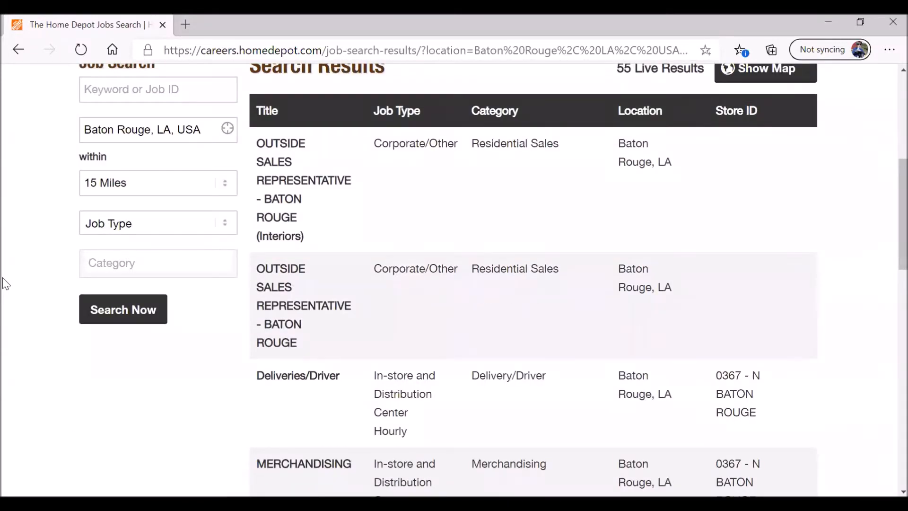
pyautogui.scroll(-2, 6, 284)
pyautogui.scroll(-1, 6, 282)
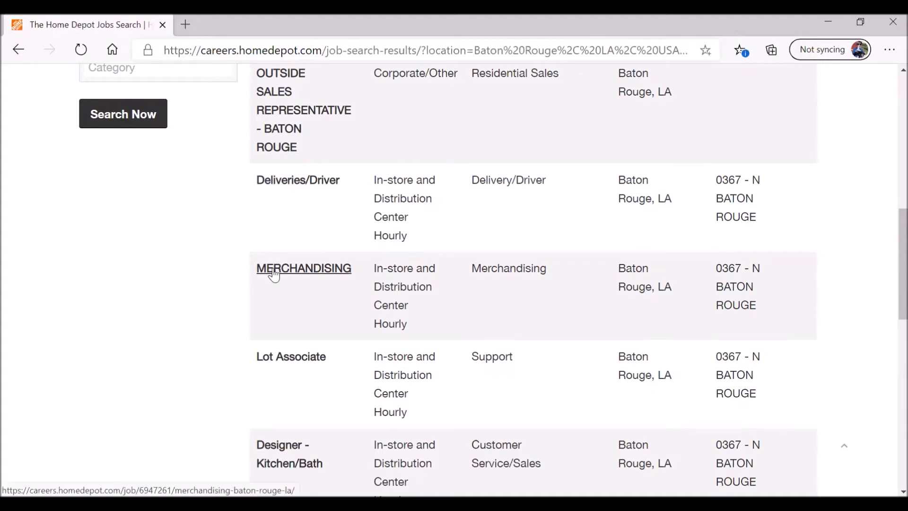
pyautogui.scroll(5, 243, 273)
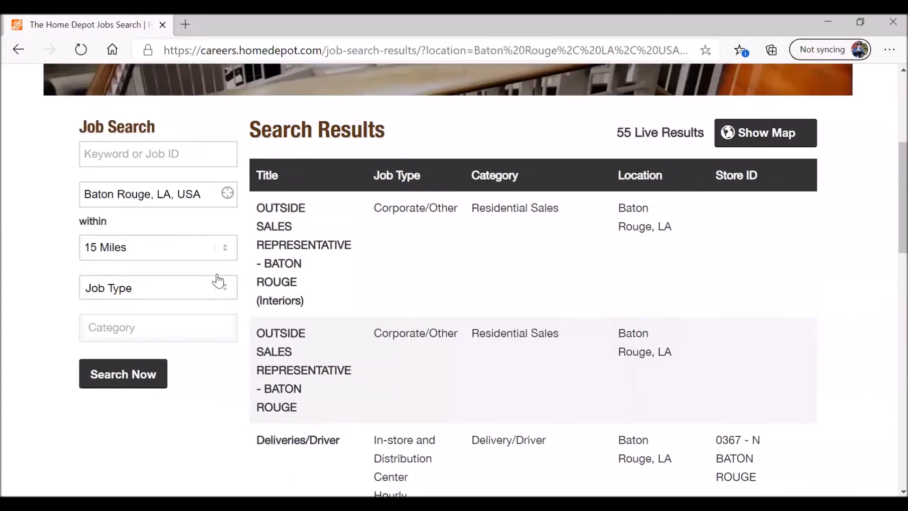
pyautogui.scroll(-3, 359, 274)
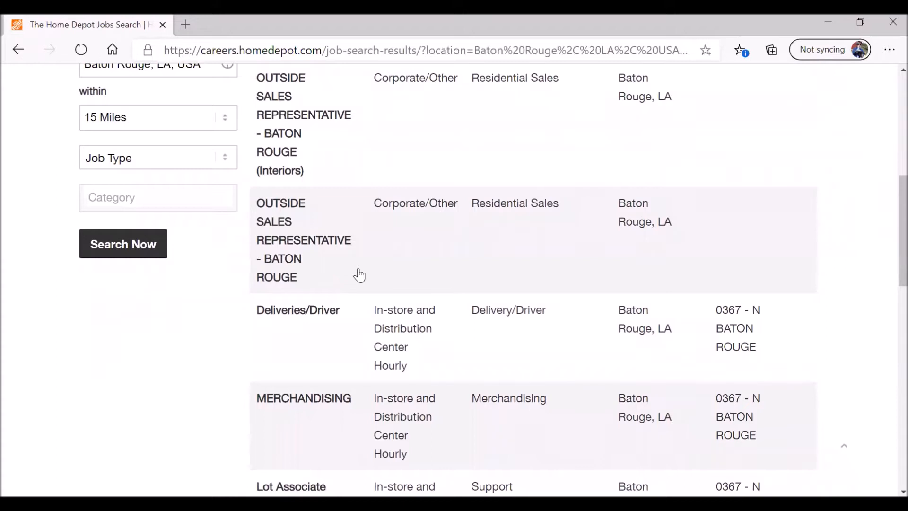
pyautogui.scroll(-1, 359, 275)
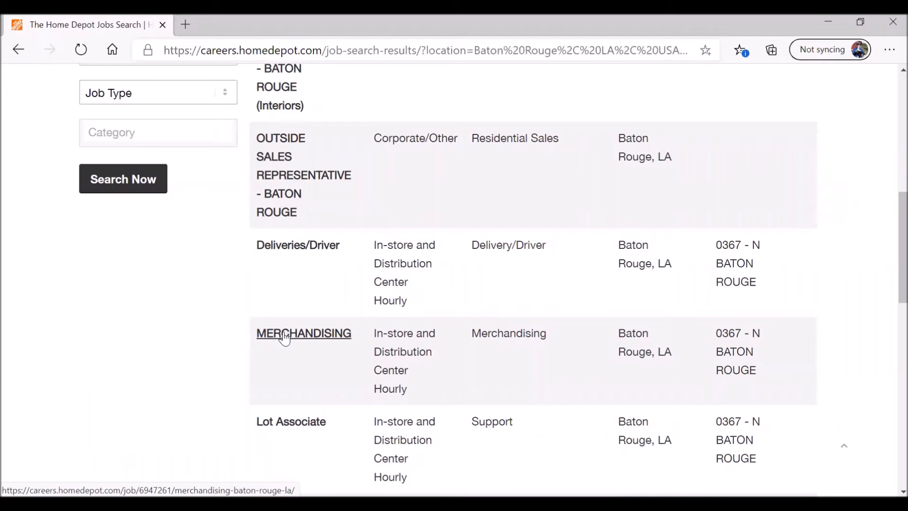
pyautogui.scroll(-3, 162, 318)
pyautogui.scroll(3, 162, 318)
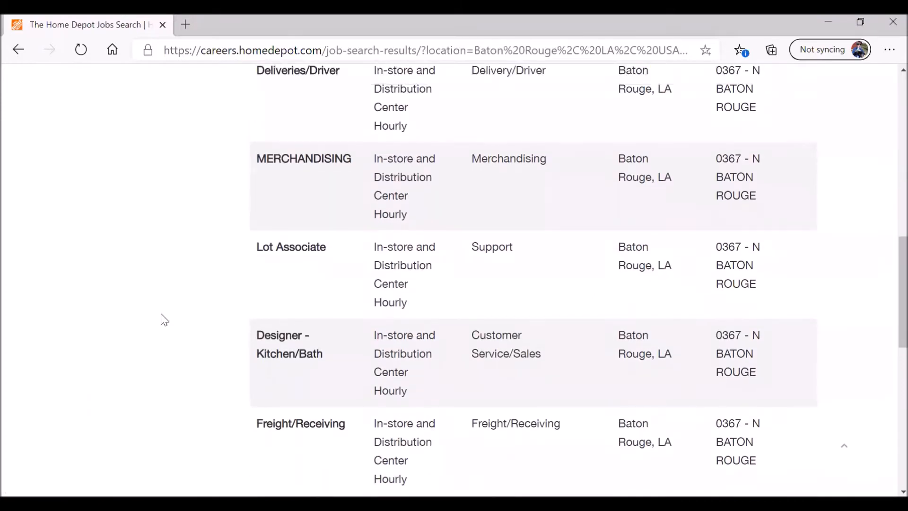
# - Open the MERCHANDISING job 113730BR details and apply to it
pyautogui.click(281, 339)
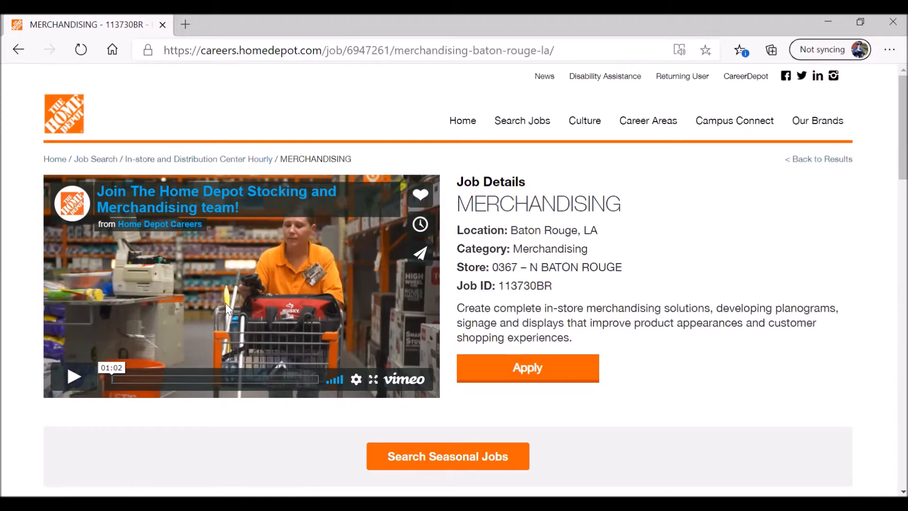
pyautogui.click(520, 374)
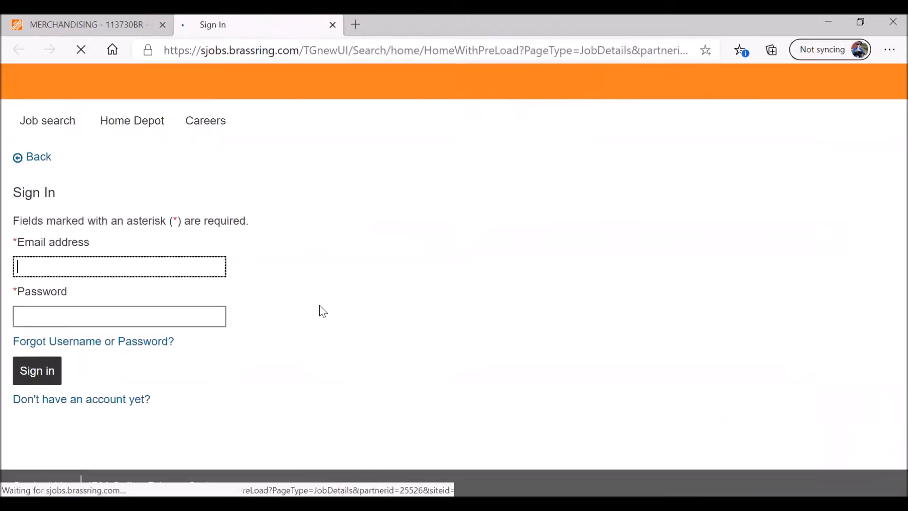
pyautogui.click(69, 403)
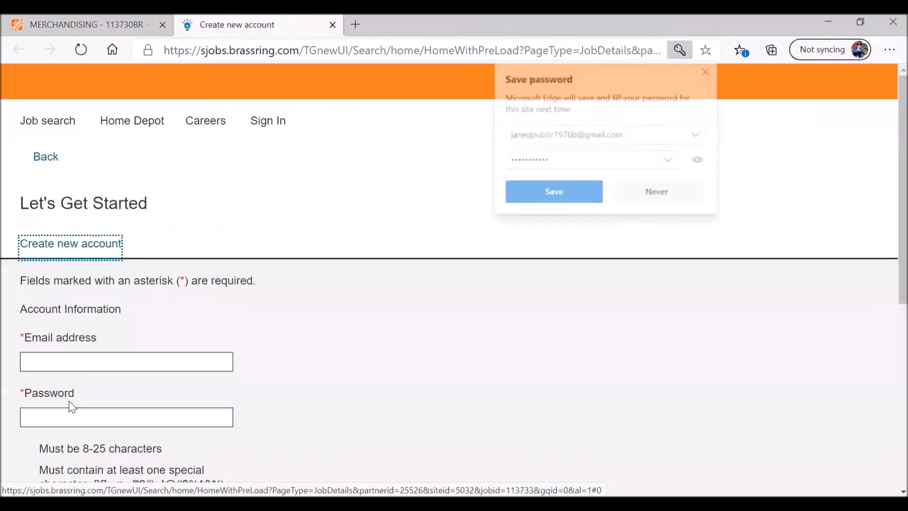
pyautogui.click(645, 196)
pyautogui.click(122, 363)
pyautogui.scroll(-1, 294, 299)
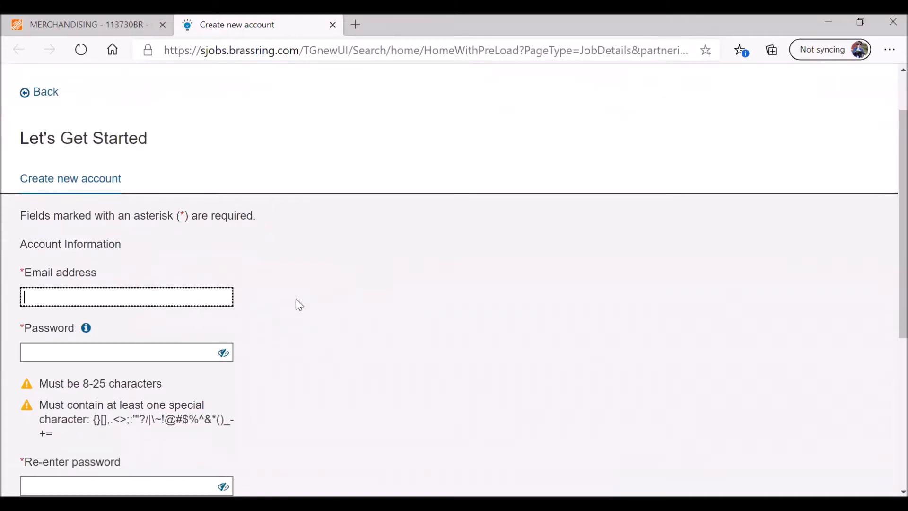
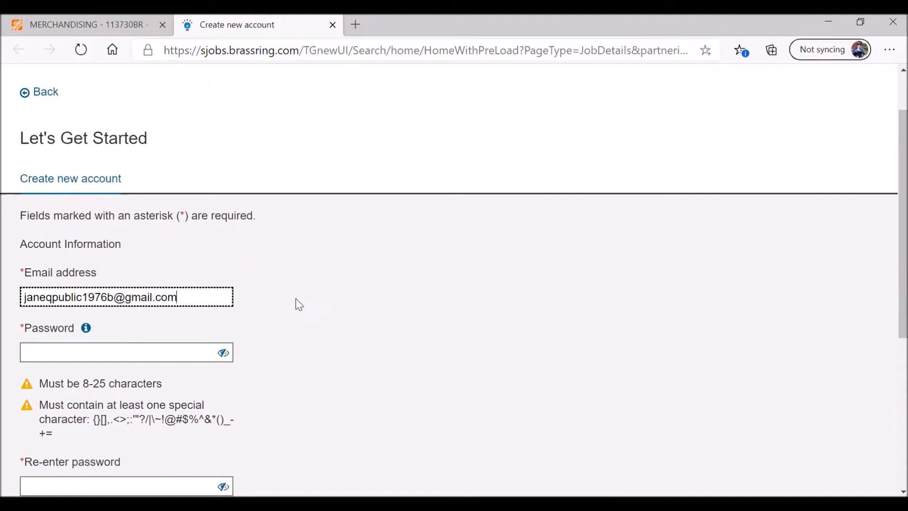
pyautogui.press('Tab')
pyautogui.click(178, 357)
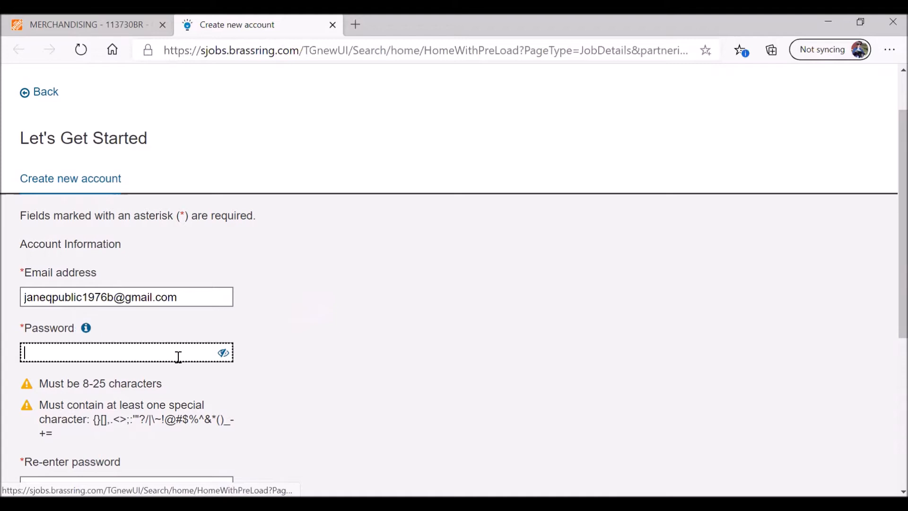
pyautogui.scroll(-2, 266, 357)
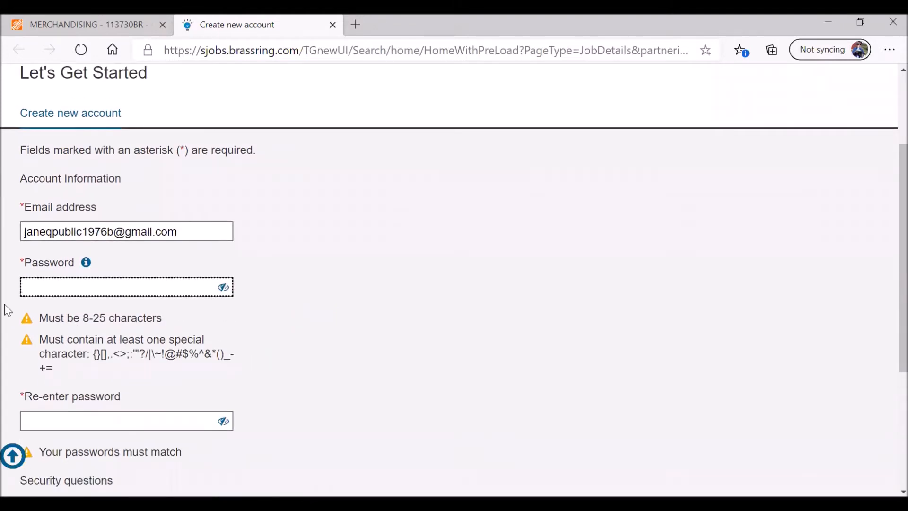
pyautogui.moveTo(43, 317); pyautogui.dragTo(150, 370)
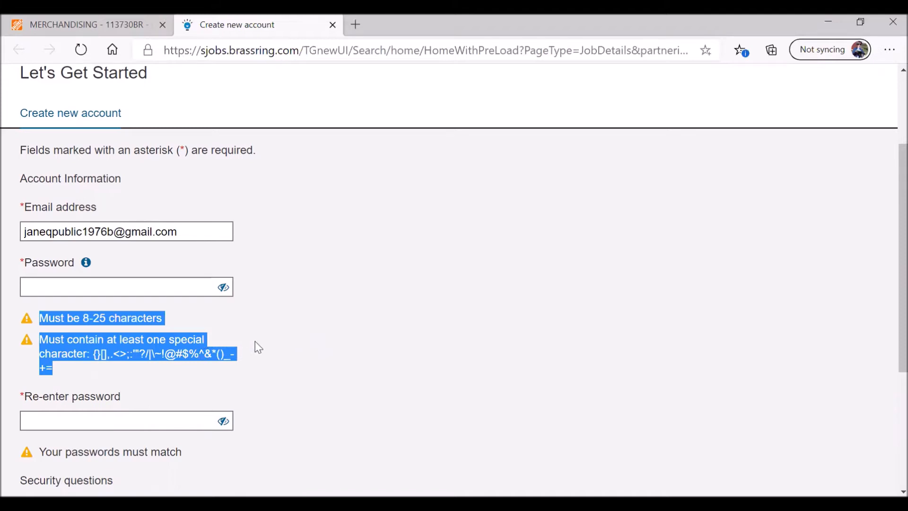
pyautogui.click(222, 287)
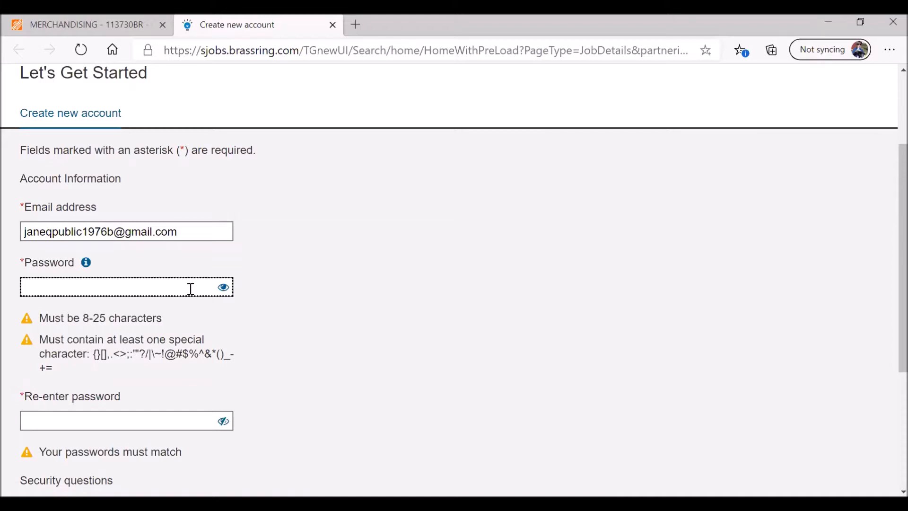
pyautogui.click(190, 289)
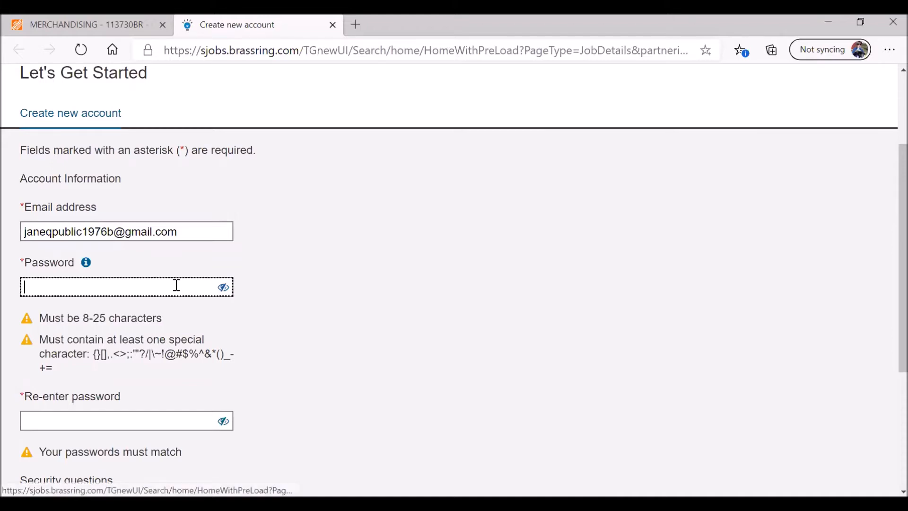
# - Enter the new account password and reveal it to check it
pyautogui.write('••••••')
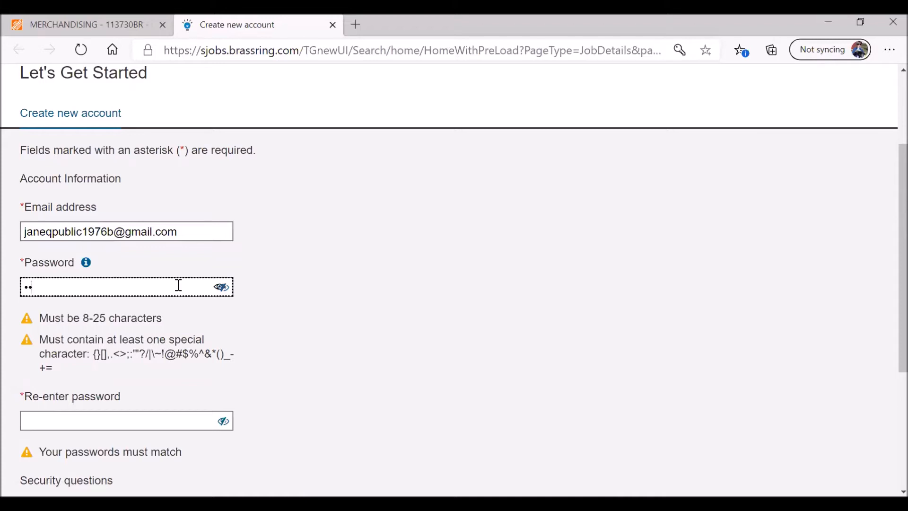
pyautogui.click(220, 289)
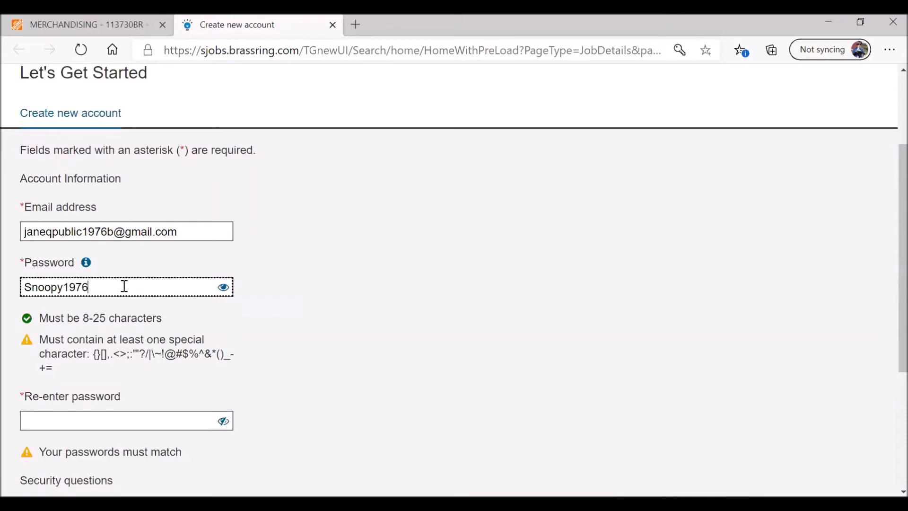
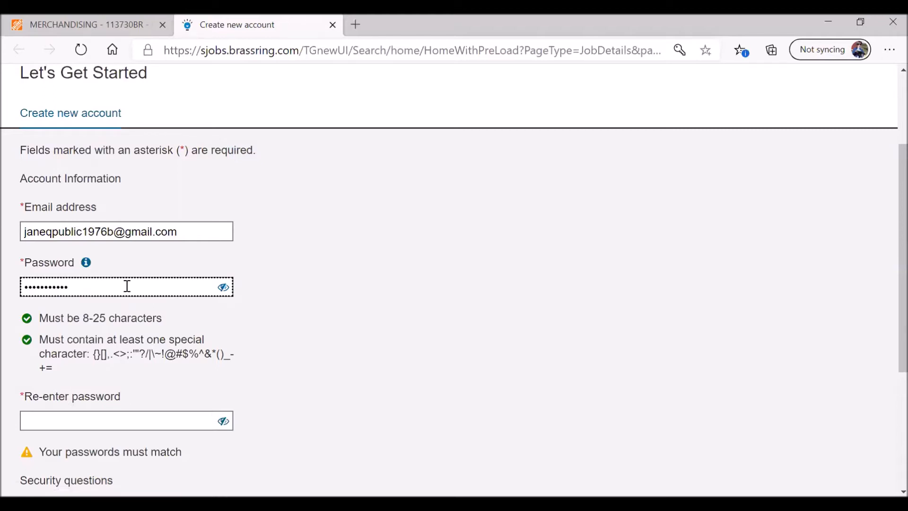
pyautogui.click(224, 287)
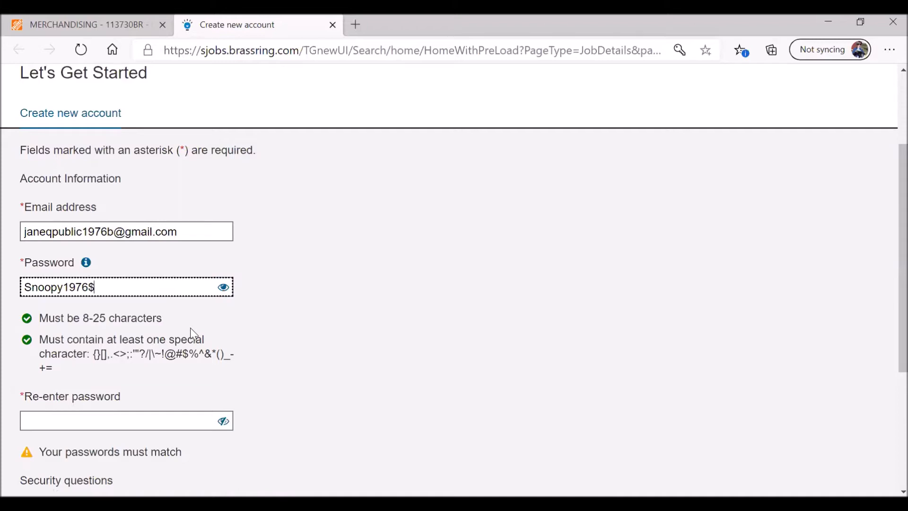
pyautogui.click(186, 235)
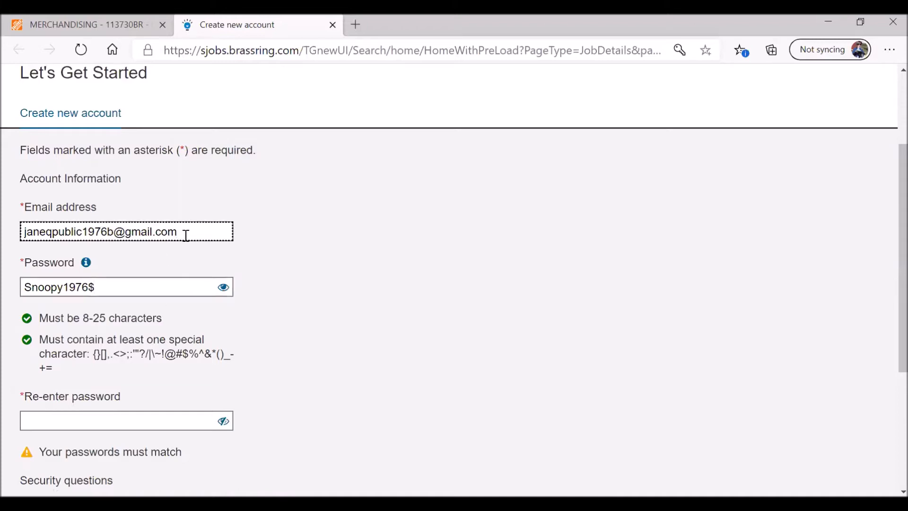
pyautogui.moveTo(186, 235); pyautogui.dragTo(8, 229)
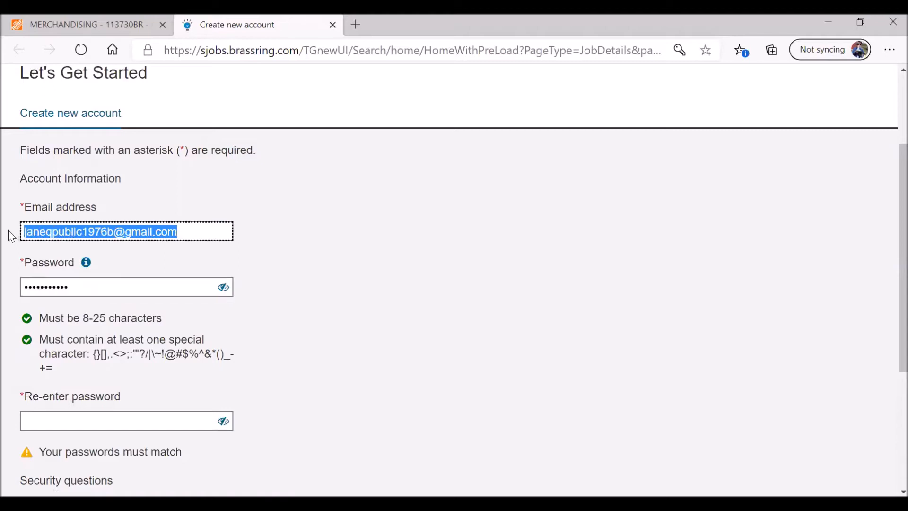
pyautogui.click(108, 288)
pyautogui.click(224, 287)
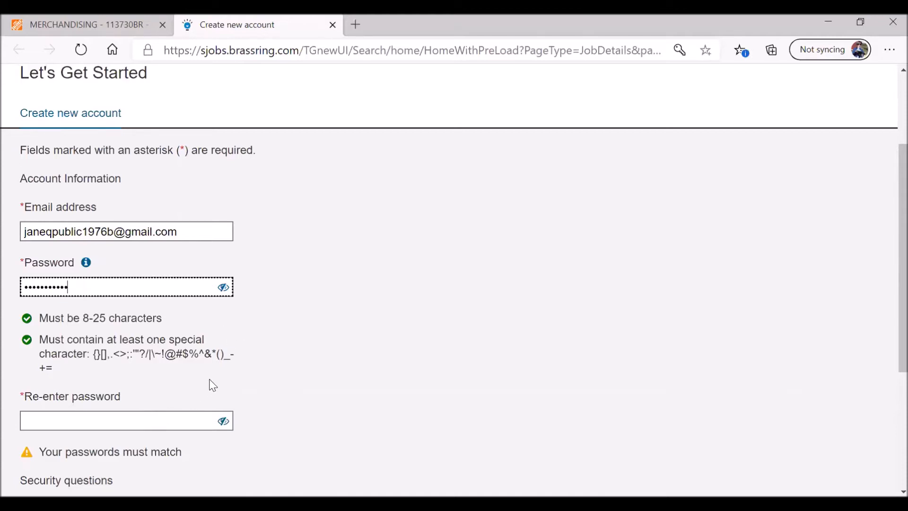
pyautogui.scroll(-1, 216, 383)
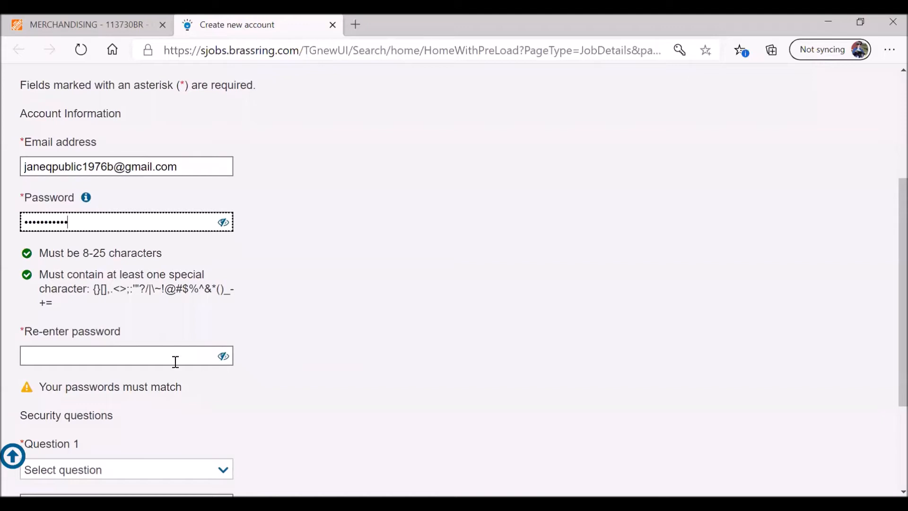
# - Re-enter the same password in the confirmation field
pyautogui.click(224, 355)
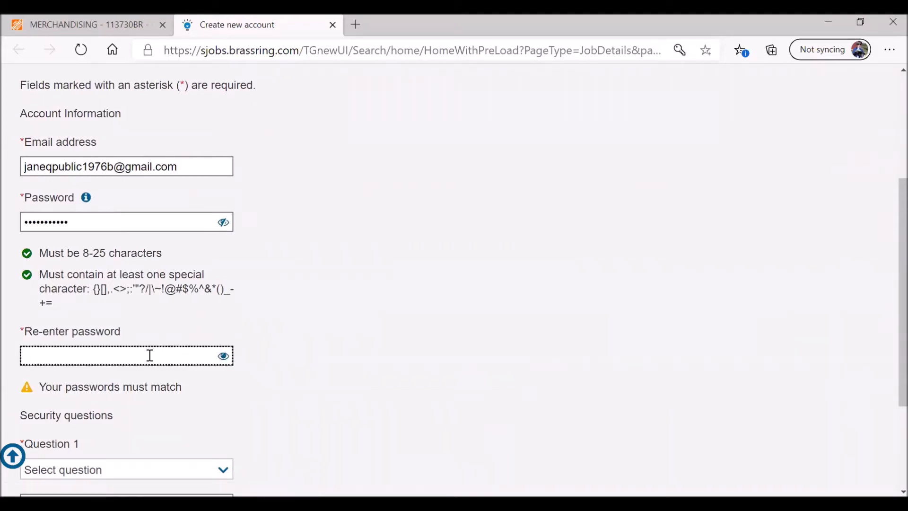
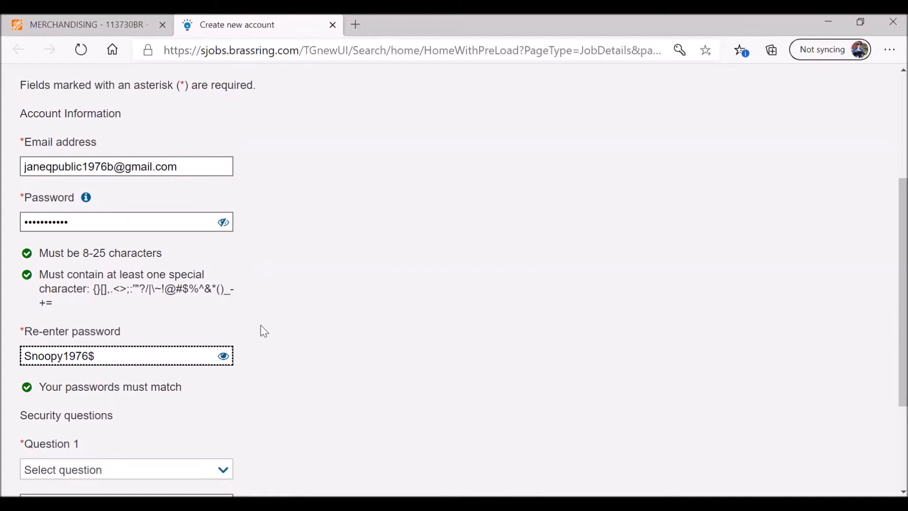
pyautogui.scroll(-2, 264, 324)
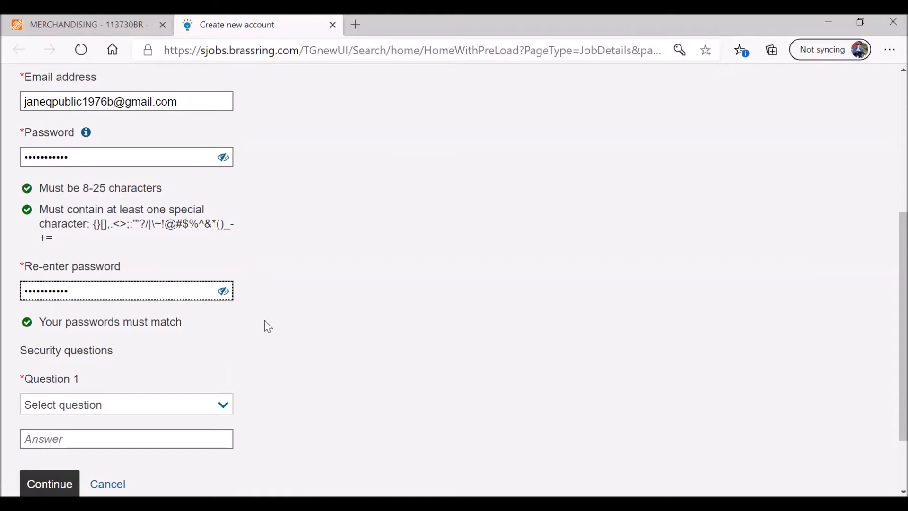
pyautogui.scroll(-2, 265, 321)
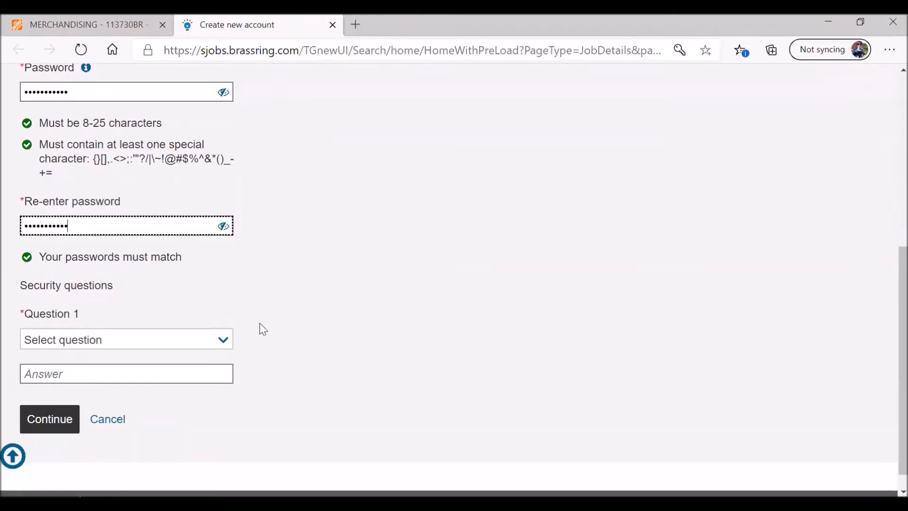
# - Choose "What is your mother's maiden name?" as Question 1 and enter the answer
pyautogui.click(225, 345)
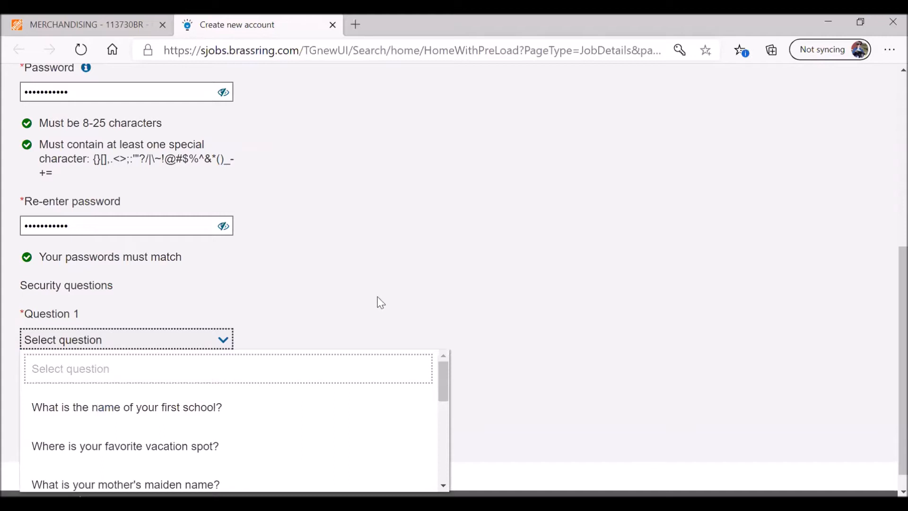
pyautogui.moveTo(444, 350); pyautogui.dragTo(444, 352)
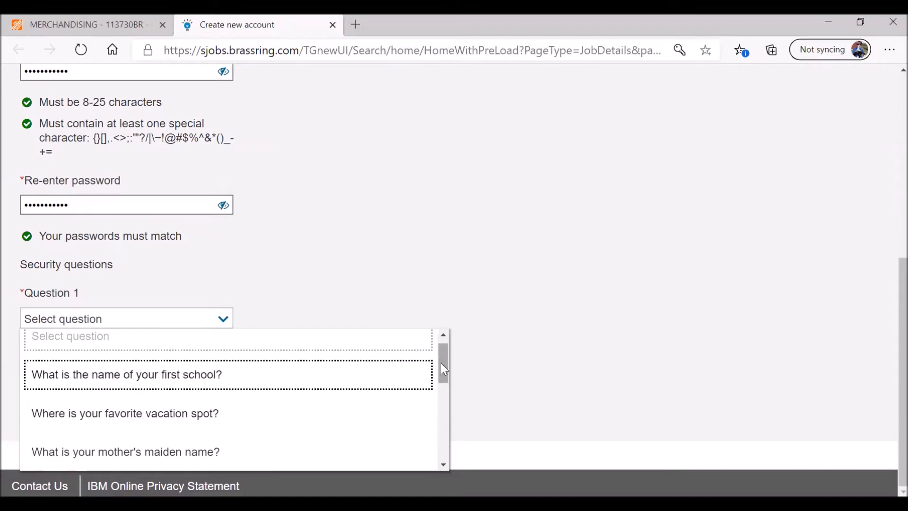
pyautogui.moveTo(441, 363)
pyautogui.mouseDown()
pyautogui.moveTo(446, 393)
pyautogui.moveTo(446, 378)
pyautogui.mouseUp()
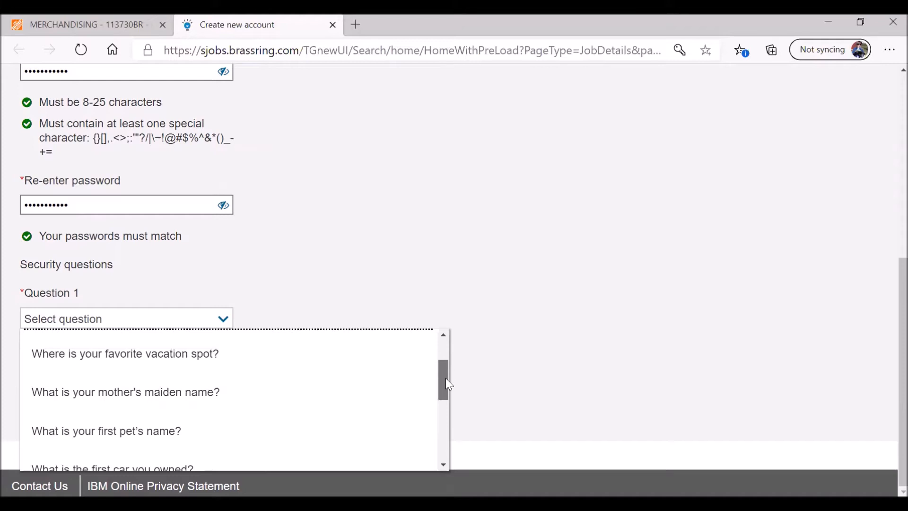
pyautogui.moveTo(446, 378); pyautogui.dragTo(445, 379)
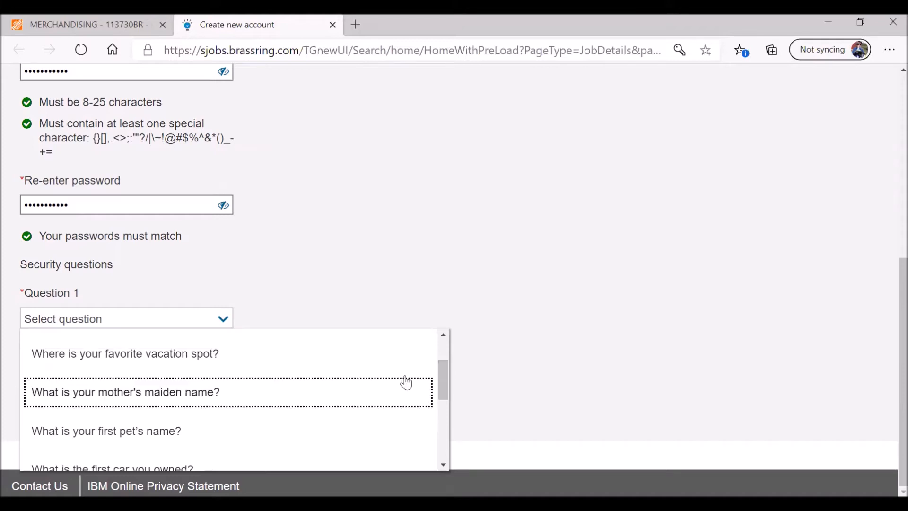
pyautogui.click(219, 401)
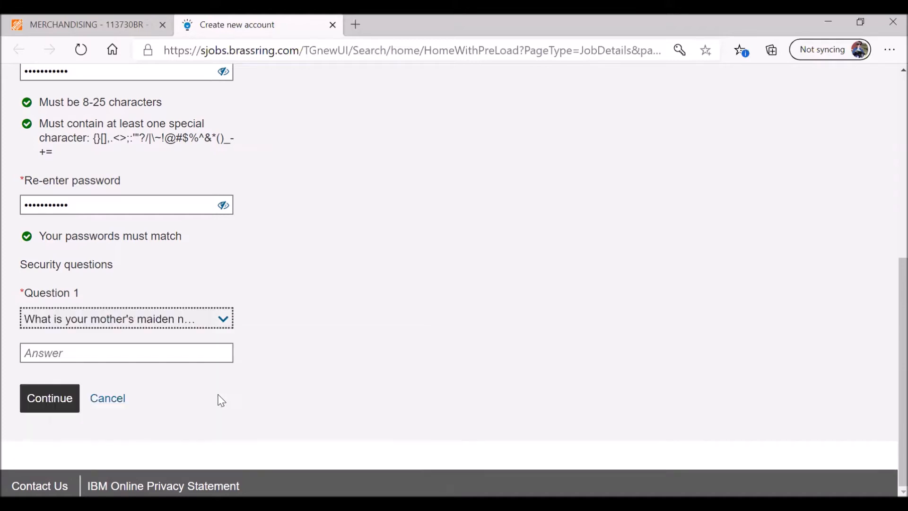
pyautogui.click(191, 352)
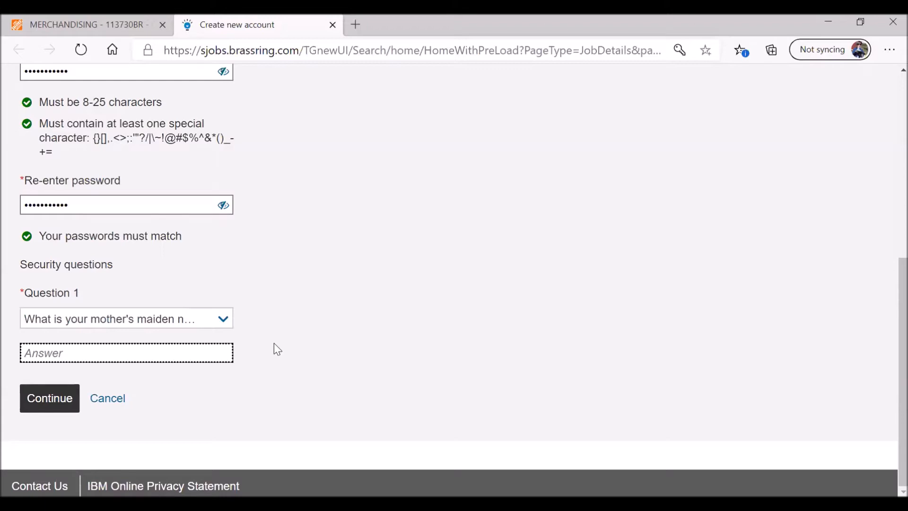
# - Reveal both password fields to verify they were entered correctly
pyautogui.scroll(1, 298, 289)
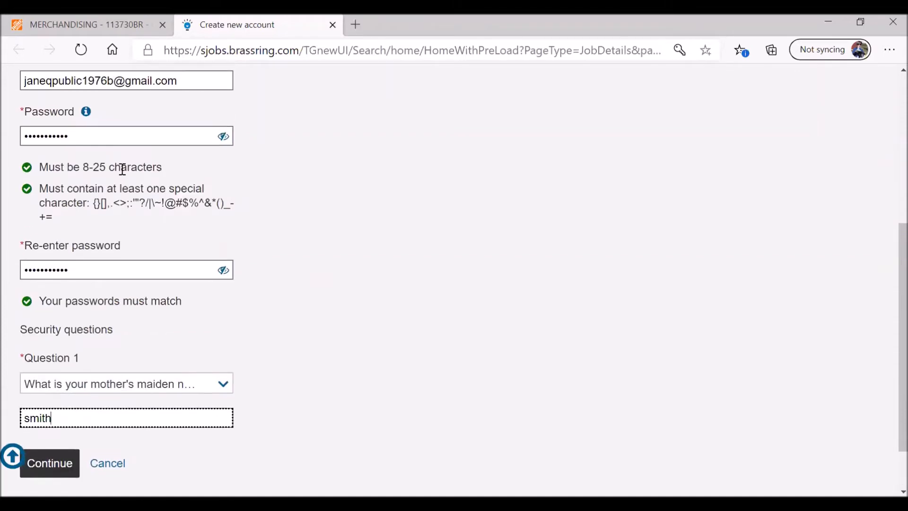
pyautogui.click(224, 138)
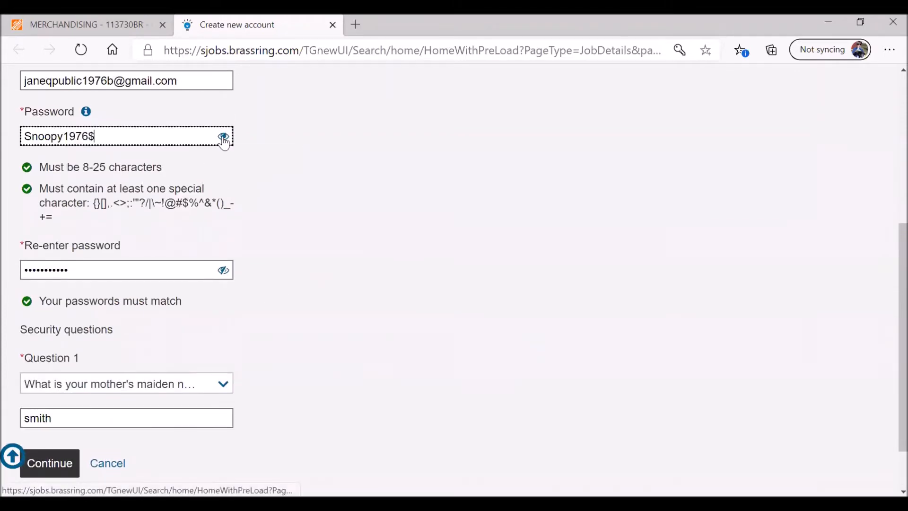
pyautogui.click(223, 271)
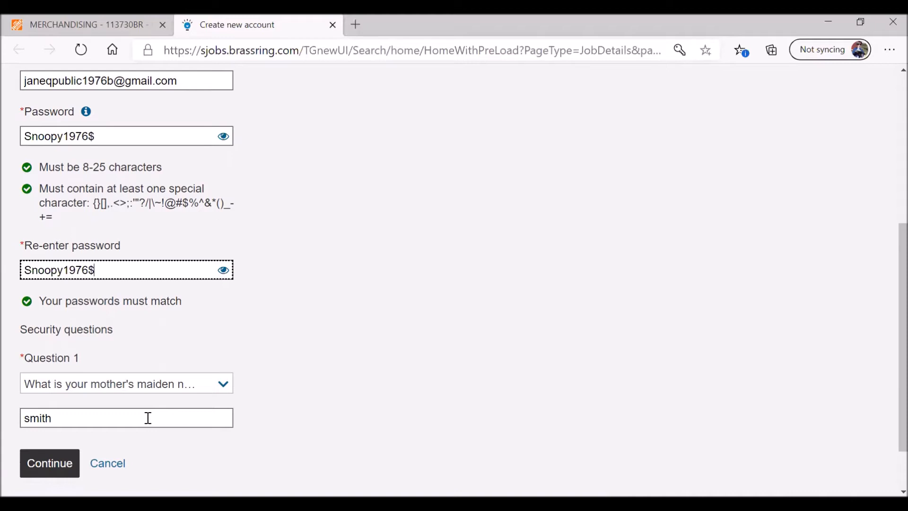
pyautogui.click(51, 465)
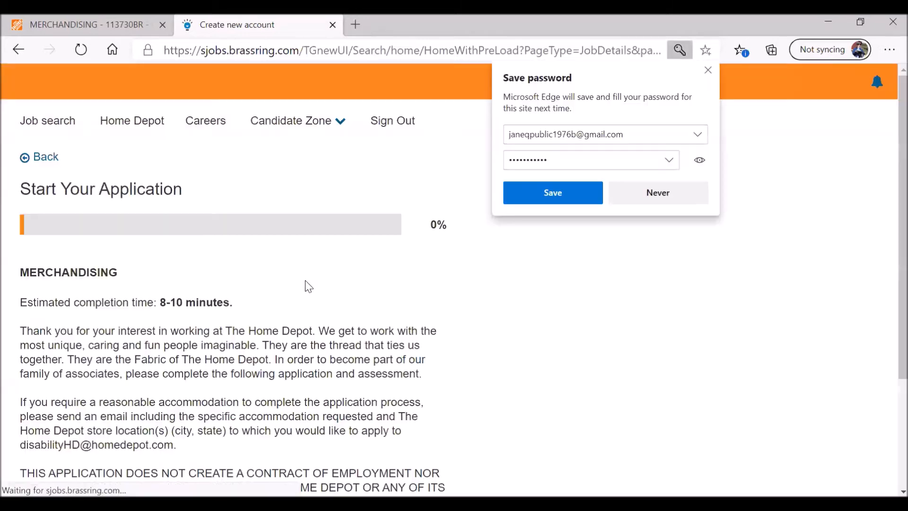
pyautogui.click(646, 202)
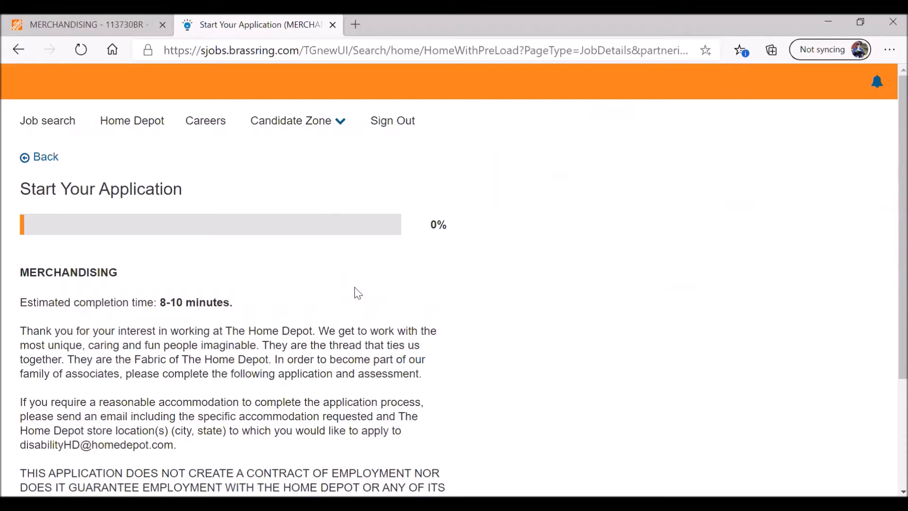
pyautogui.scroll(-3, 354, 294)
pyautogui.click(64, 409)
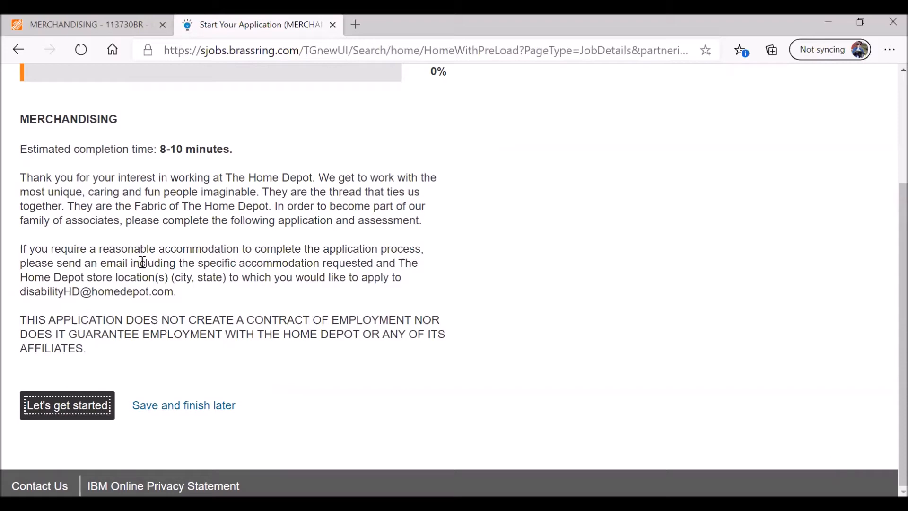
# - Begin the Merchandising application, answer No to current employee, and save and continue
pyautogui.click(75, 414)
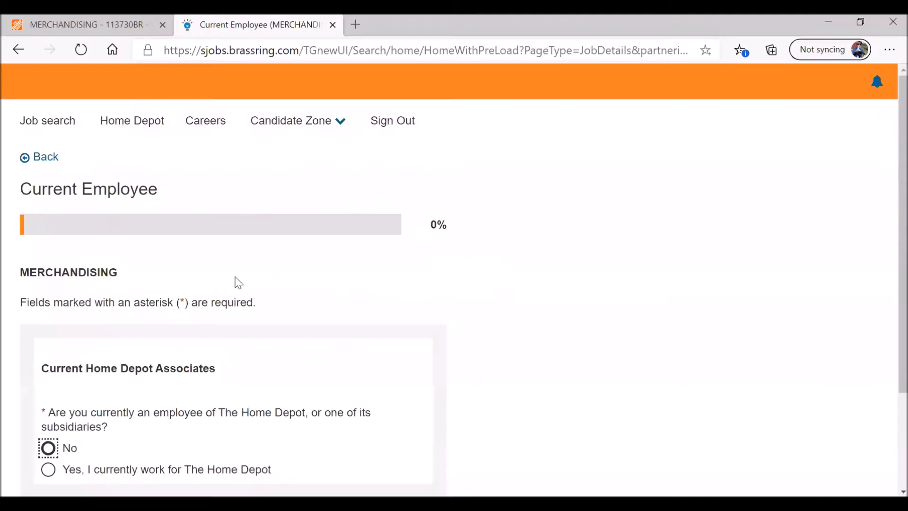
pyautogui.scroll(-3, 247, 279)
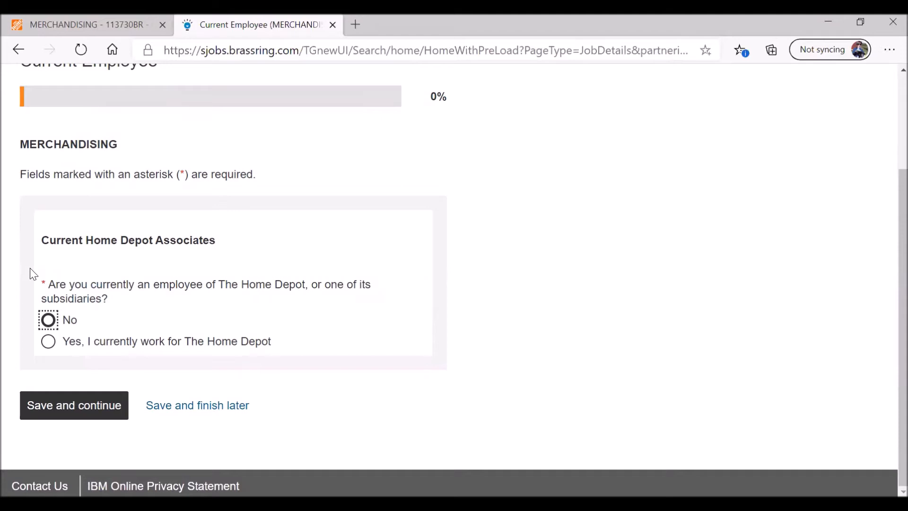
pyautogui.moveTo(108, 300); pyautogui.dragTo(38, 283)
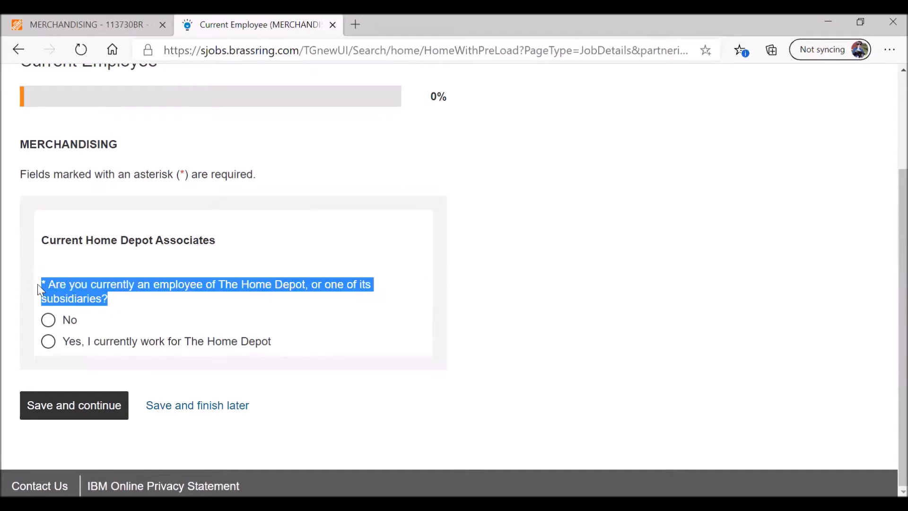
pyautogui.click(111, 301)
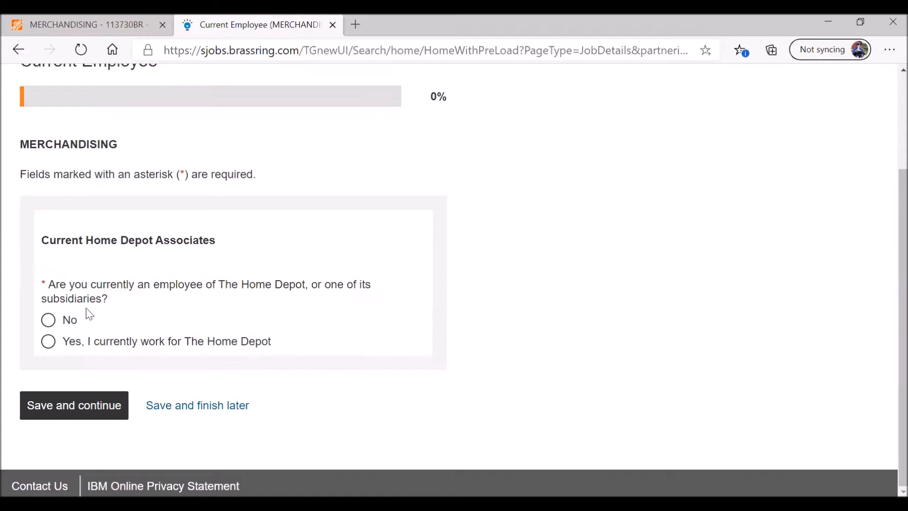
pyautogui.click(48, 321)
pyautogui.click(74, 411)
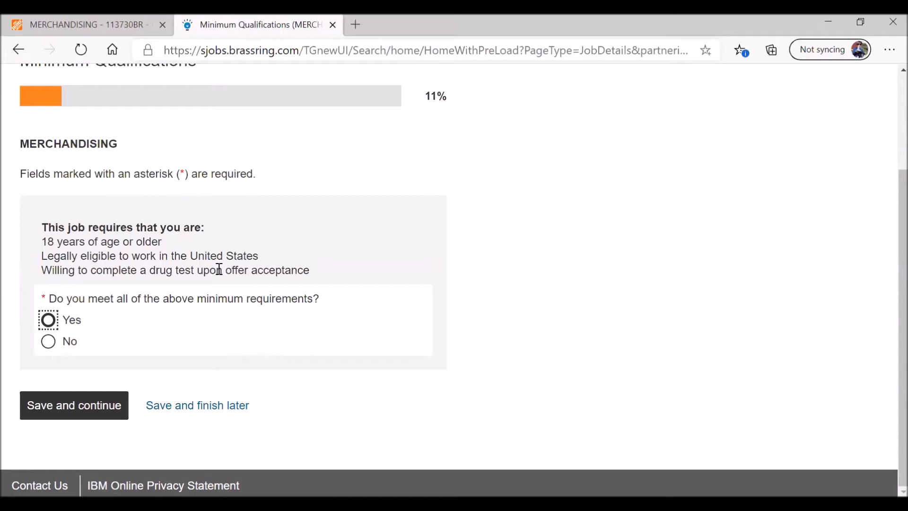
# - Answer Yes to meeting the minimum qualifications and continue to Contact Details
pyautogui.click(48, 320)
pyautogui.click(79, 411)
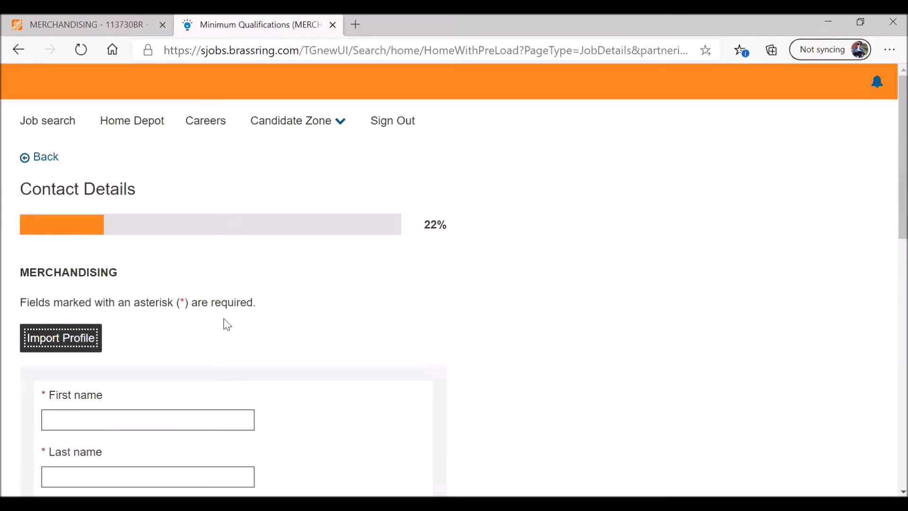
pyautogui.scroll(-4, 285, 297)
pyautogui.scroll(1, 286, 299)
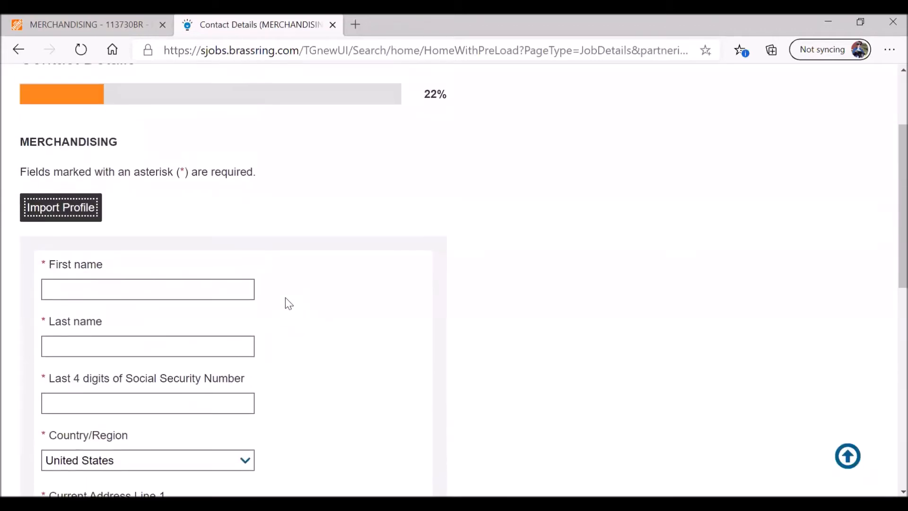
pyautogui.scroll(-1, 289, 303)
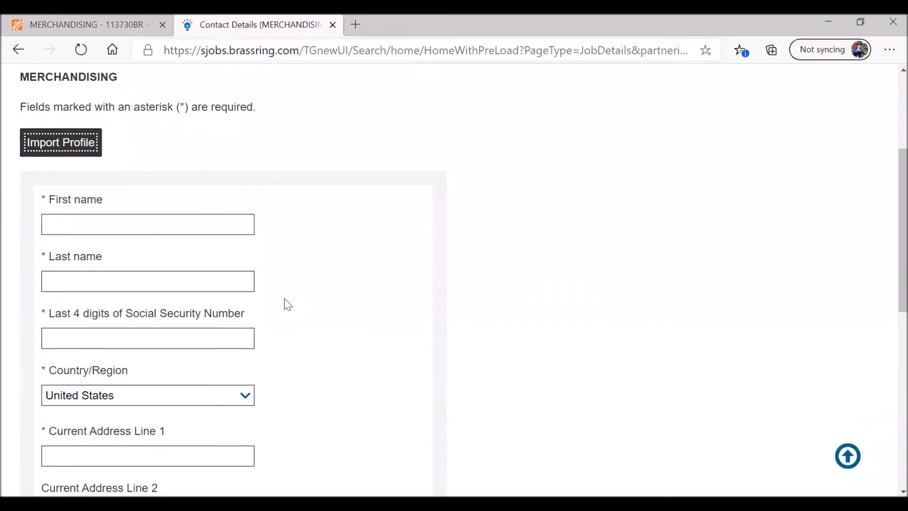
# - Fill in the applicant's first name, last name and last four SSN digits
pyautogui.click(115, 229)
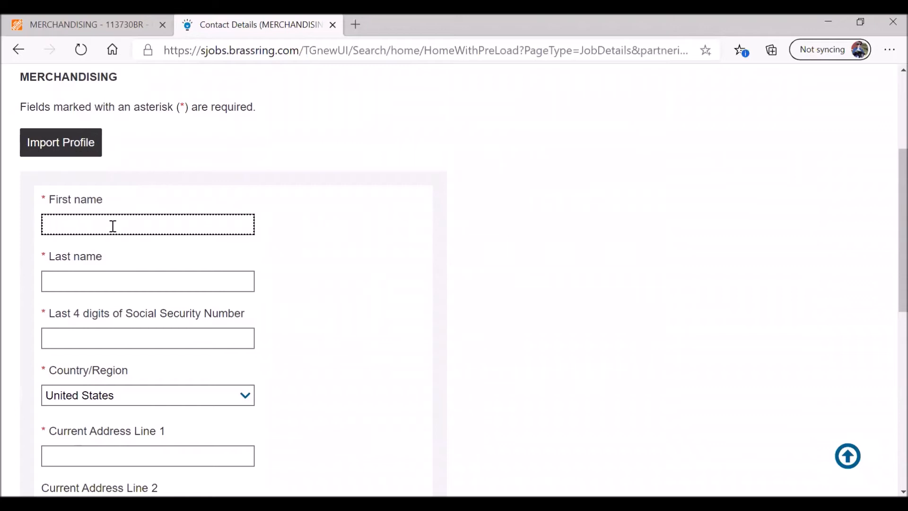
pyautogui.write('Jane')
pyautogui.press('Tab')
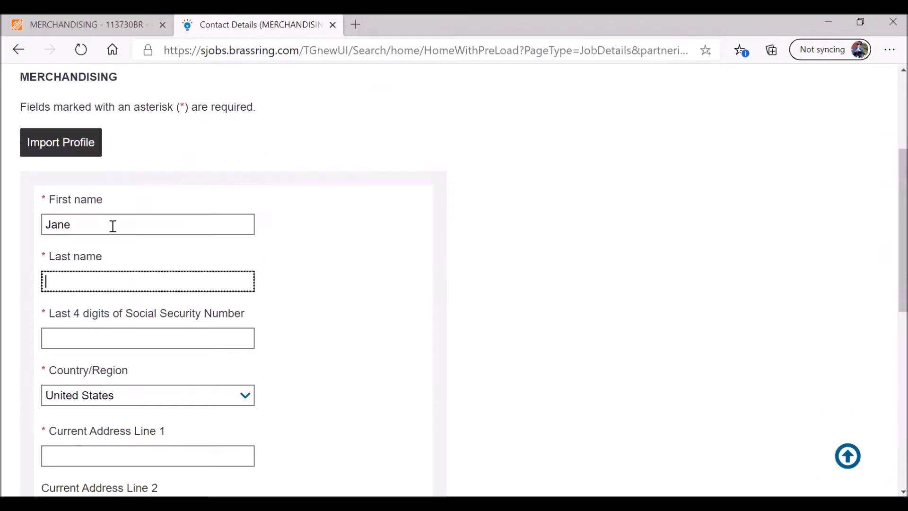
pyautogui.write('Public')
pyautogui.press('Tab')
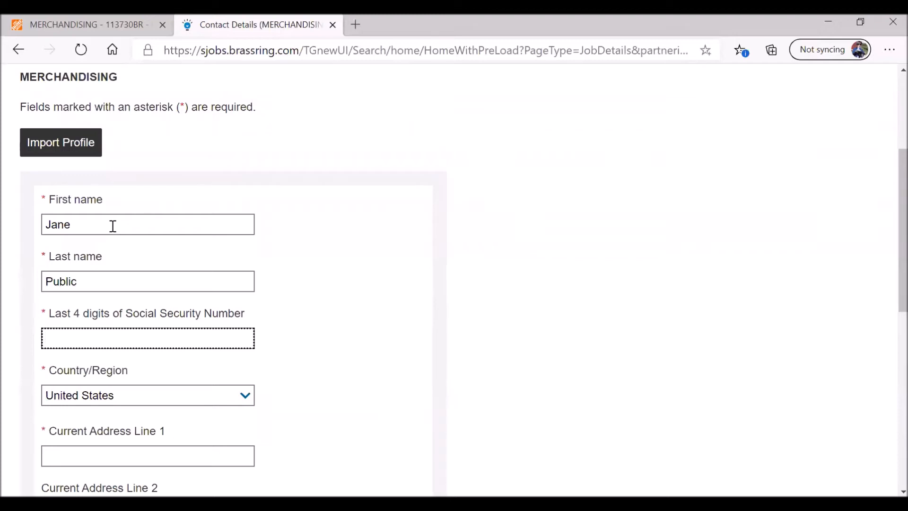
# - Enter the applicant's street address in Address Line 1
pyautogui.scroll(-3, 331, 353)
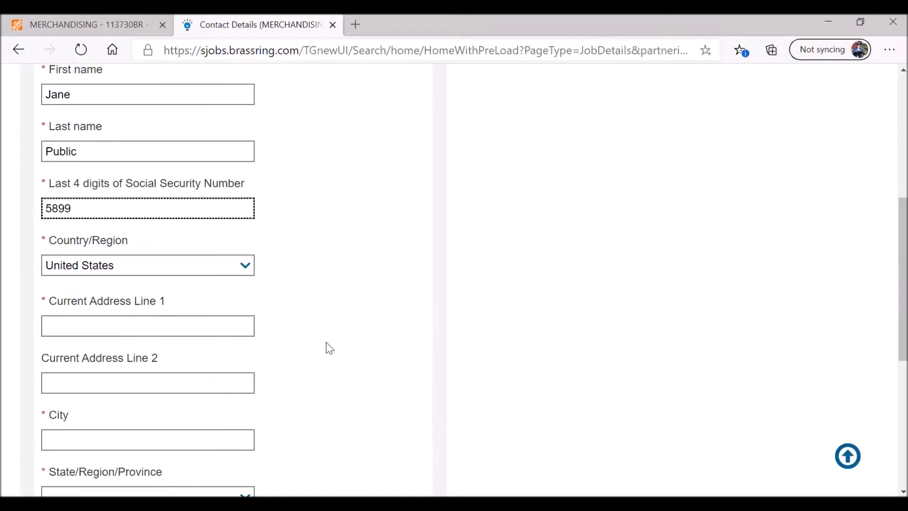
pyautogui.click(128, 326)
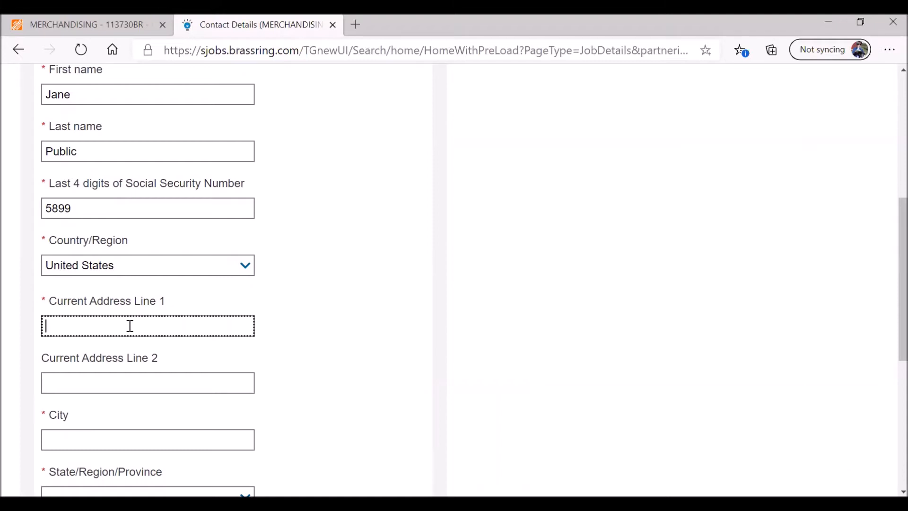
pyautogui.write('1111 ABC Street')
pyautogui.click(154, 381)
pyautogui.scroll(-1, 294, 343)
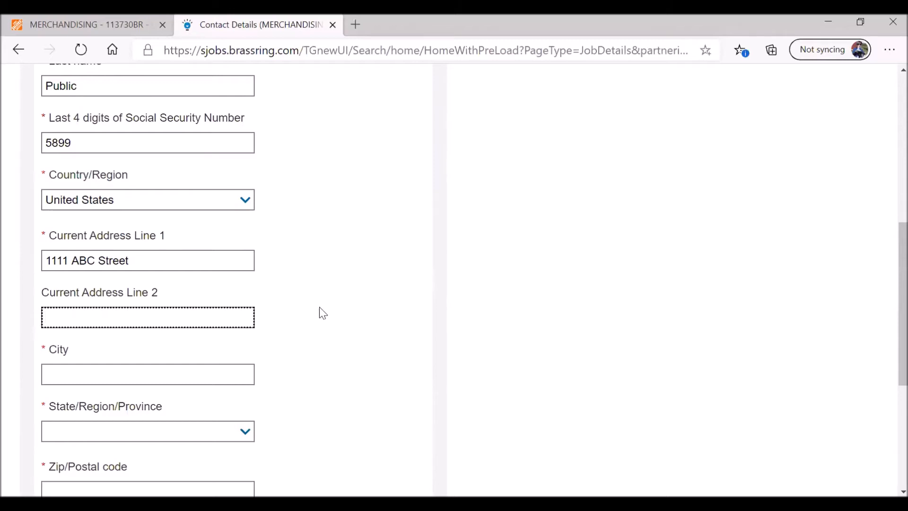
# - Enter the applicant's city and leave the country as United States
pyautogui.click(173, 372)
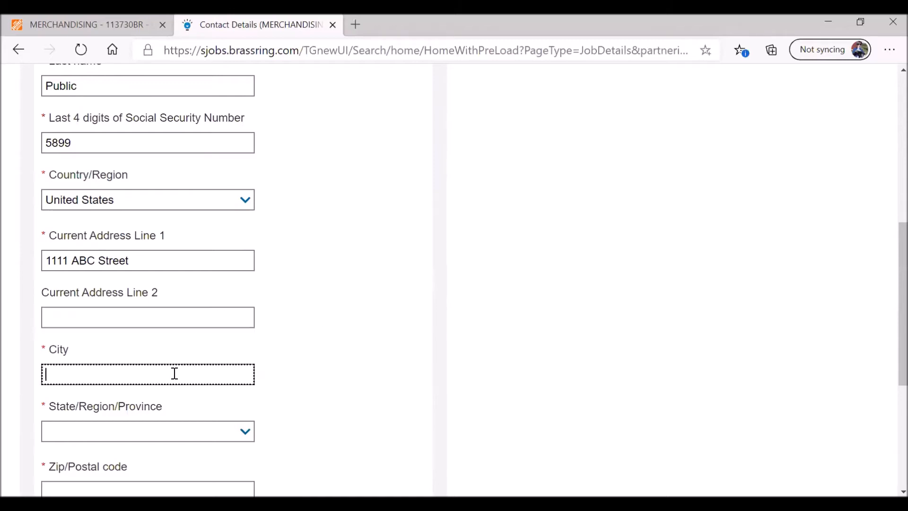
pyautogui.write('Baton Rouge')
pyautogui.press('Tab')
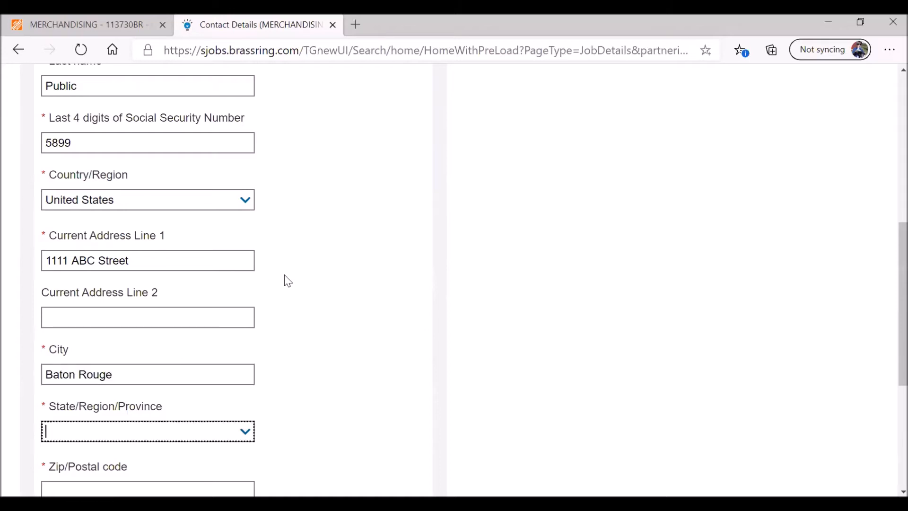
pyautogui.scroll(-1, 285, 271)
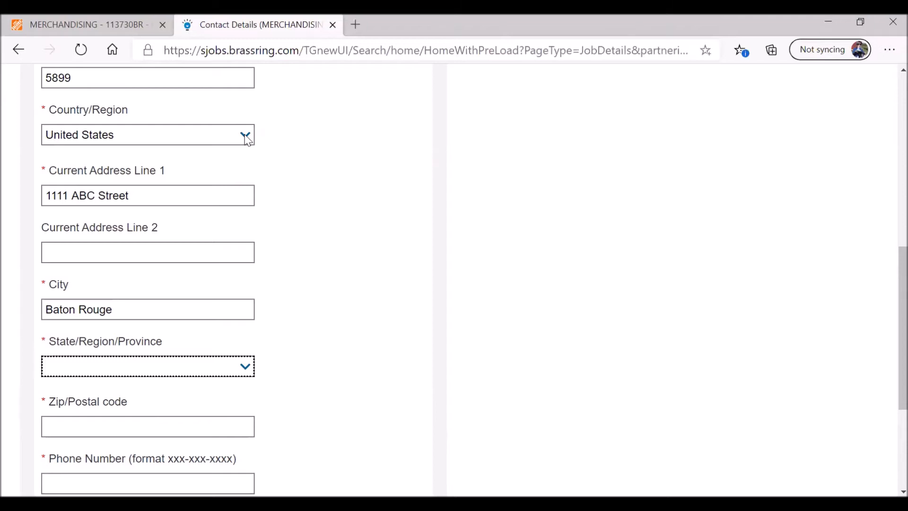
pyautogui.click(246, 136)
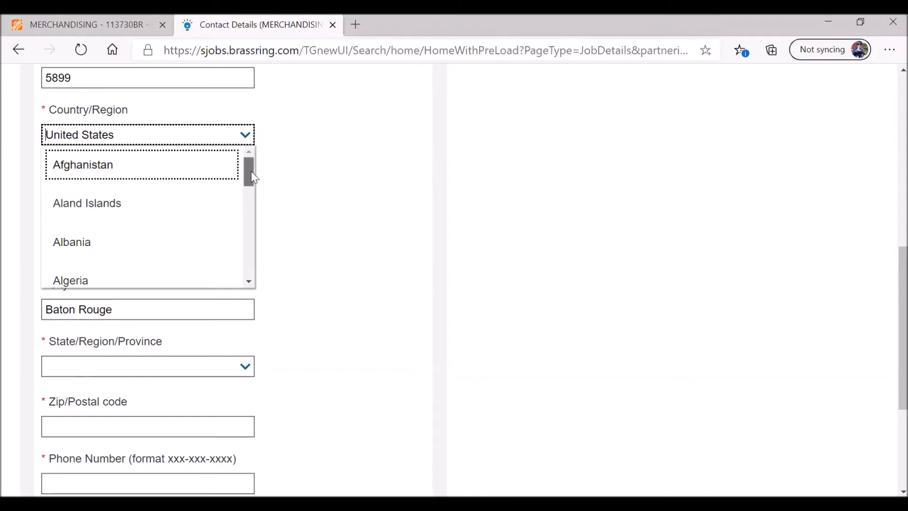
pyautogui.moveTo(251, 171); pyautogui.dragTo(242, 154)
pyautogui.click(291, 141)
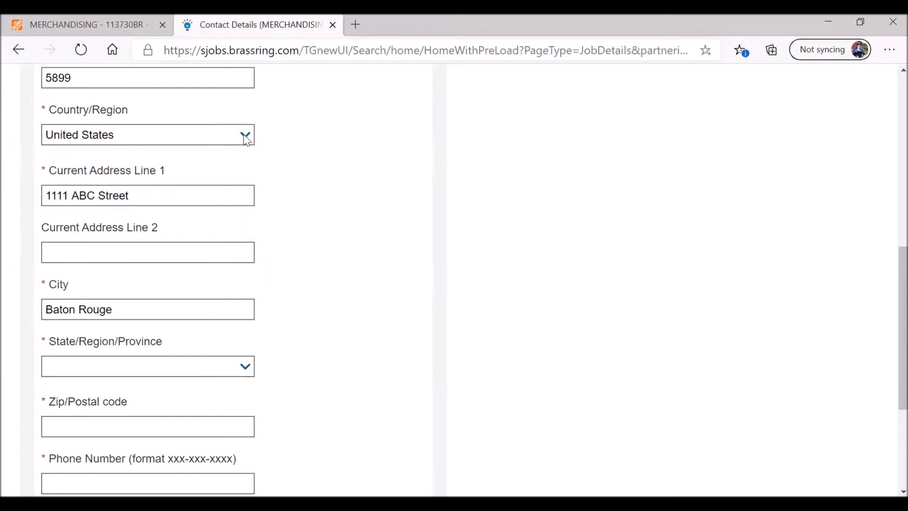
# - Pick the state from the dropdown and enter the ZIP code
pyautogui.click(246, 371)
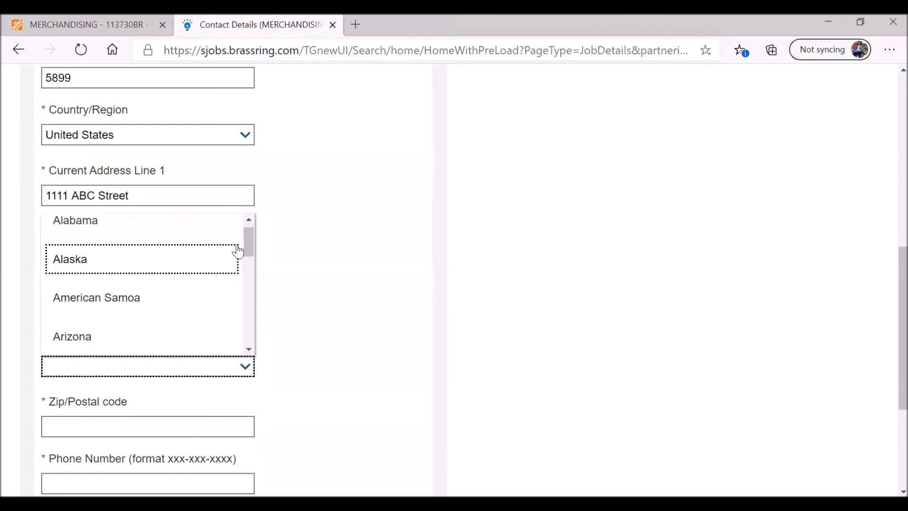
pyautogui.moveTo(250, 238); pyautogui.dragTo(249, 317)
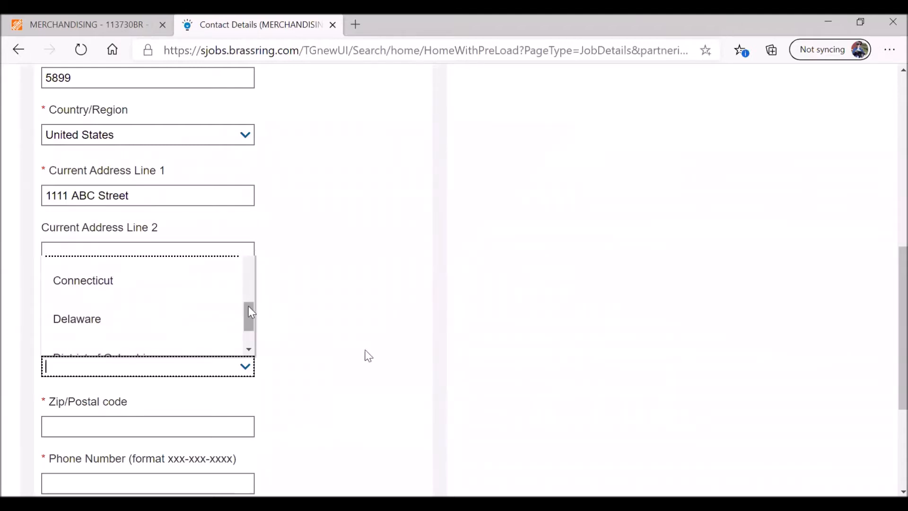
pyautogui.moveTo(248, 306); pyautogui.dragTo(247, 325)
pyautogui.scroll(-3, 358, 347)
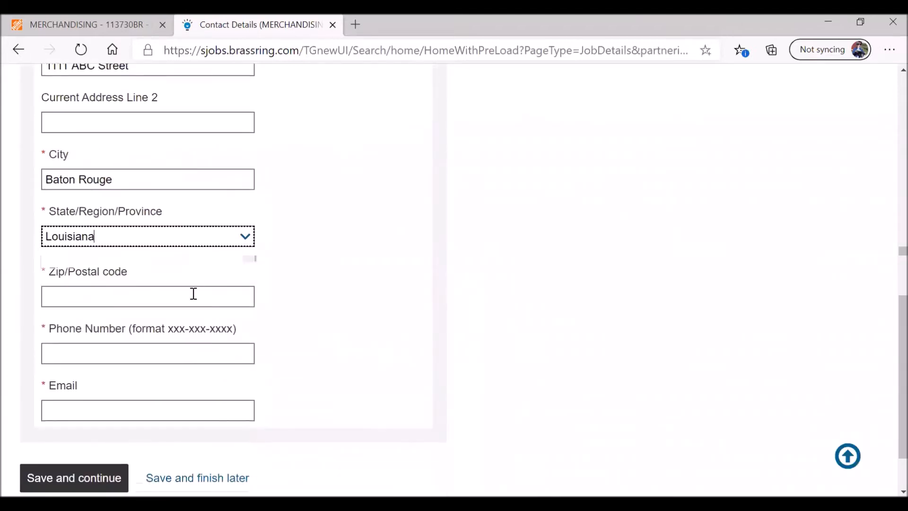
pyautogui.click(194, 294)
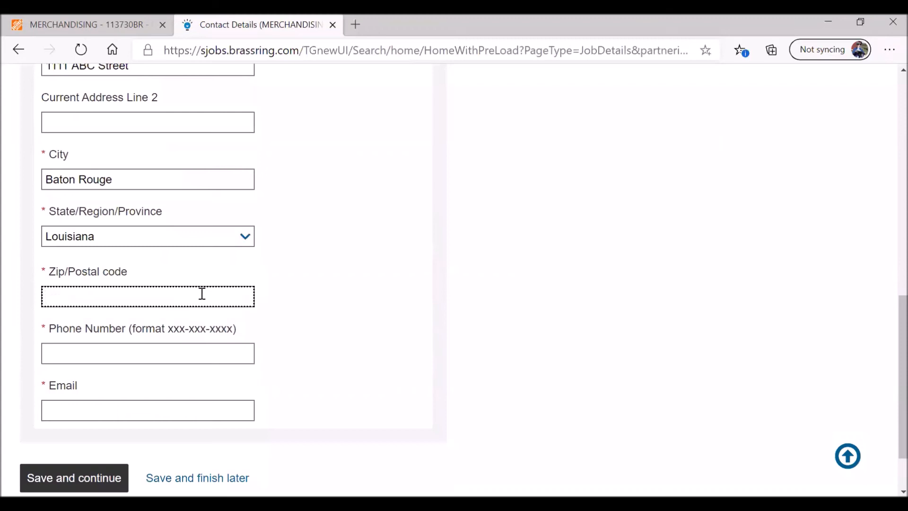
pyautogui.write('70802')
pyautogui.press('Tab')
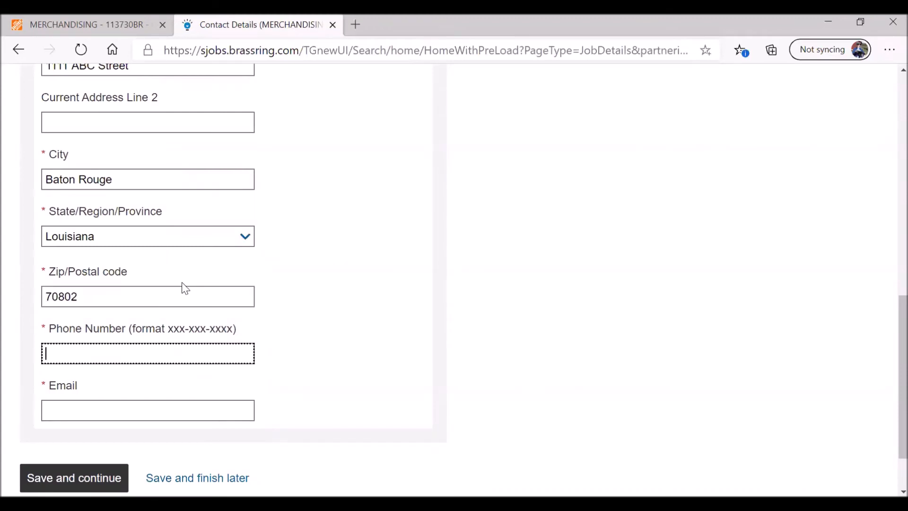
pyautogui.moveTo(169, 330); pyautogui.dragTo(235, 330)
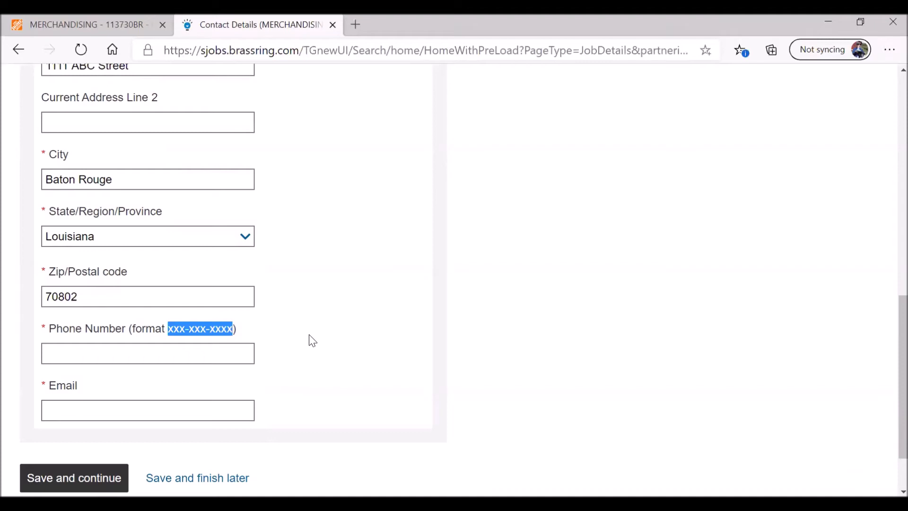
# - Enter the applicant's phone number and e-mail address
pyautogui.click(154, 352)
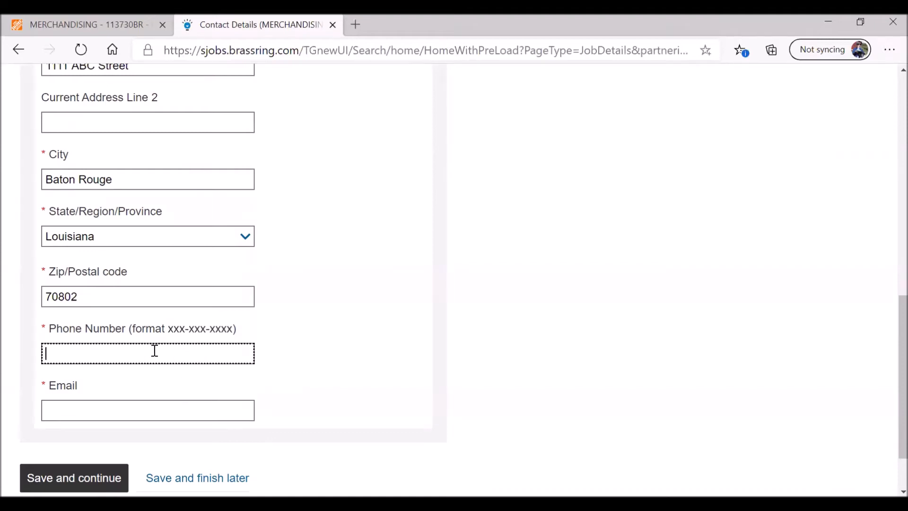
pyautogui.write('225-000-0000')
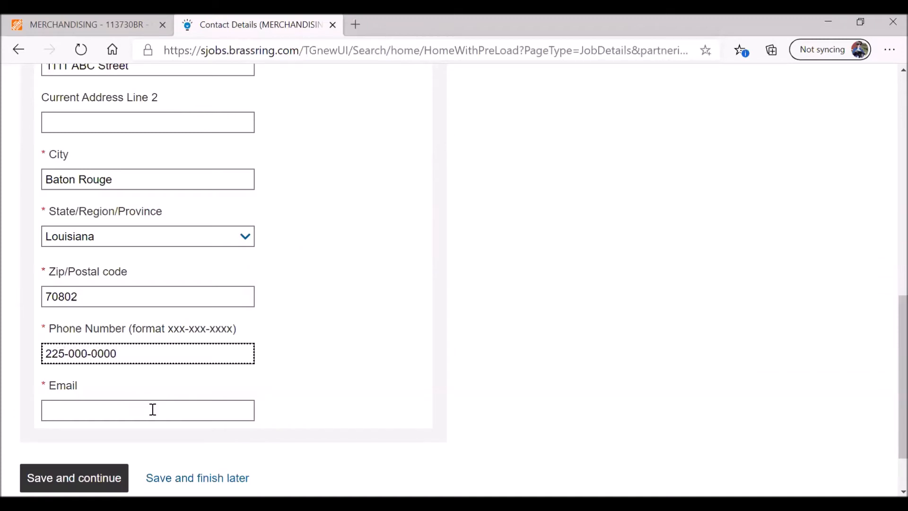
pyautogui.click(153, 410)
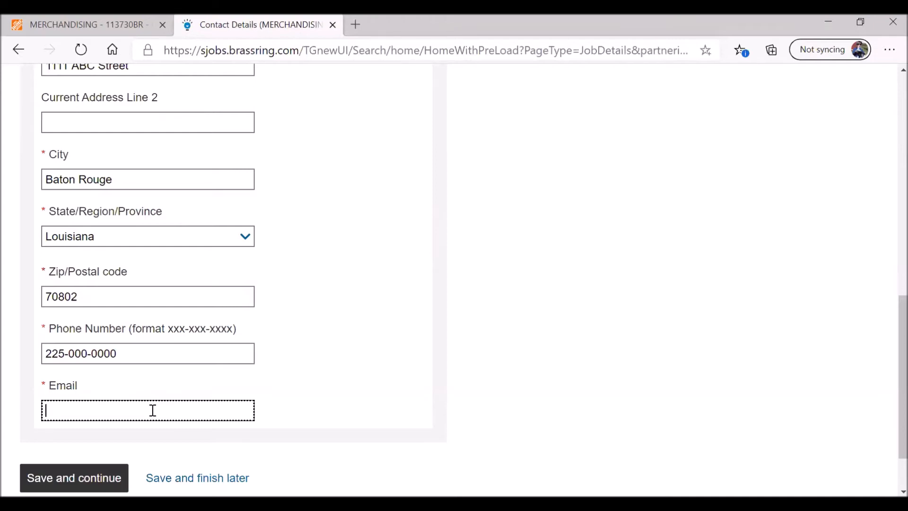
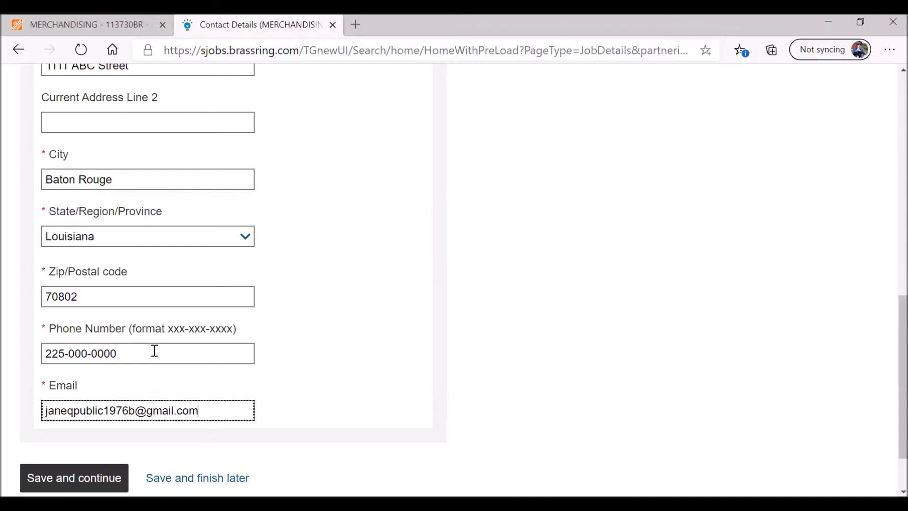
pyautogui.scroll(-3, 291, 334)
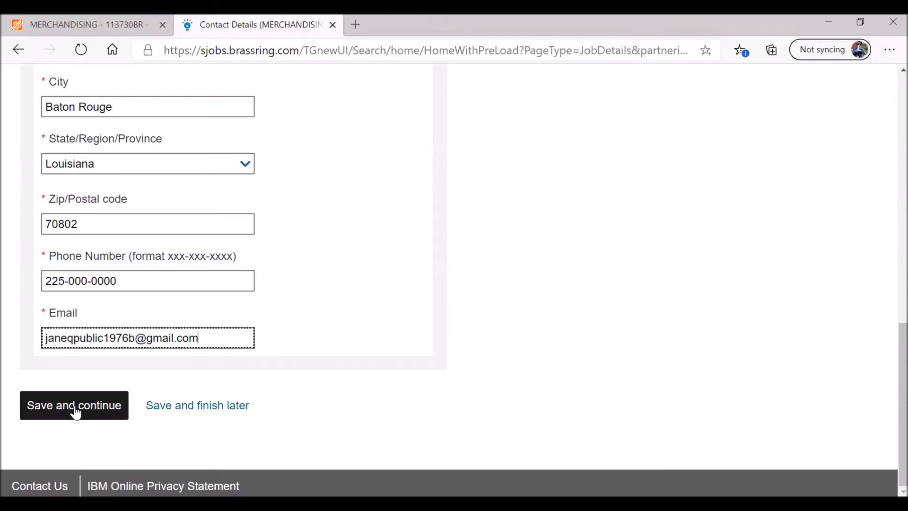
# - Try saving the contact details and review the State Required error message
pyautogui.click(75, 406)
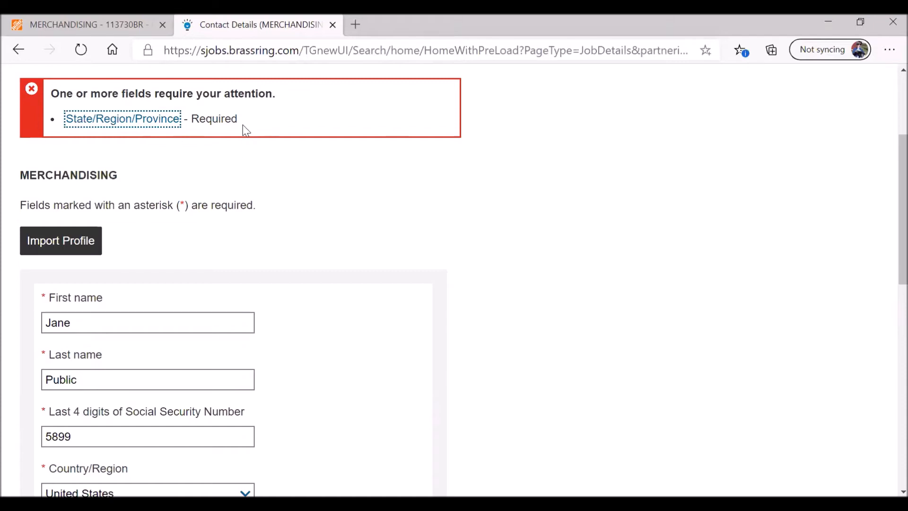
pyautogui.moveTo(246, 130); pyautogui.dragTo(64, 94)
pyautogui.scroll(-8, 317, 282)
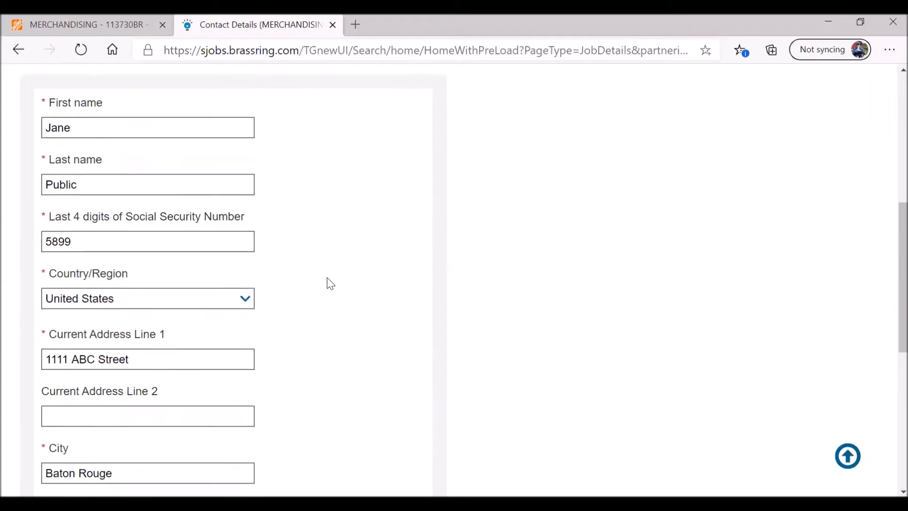
# - Reselect Louisiana as the State/Region/Province after it briefly showed Maine
pyautogui.click(243, 268)
pyautogui.moveTo(246, 342); pyautogui.dragTo(251, 406)
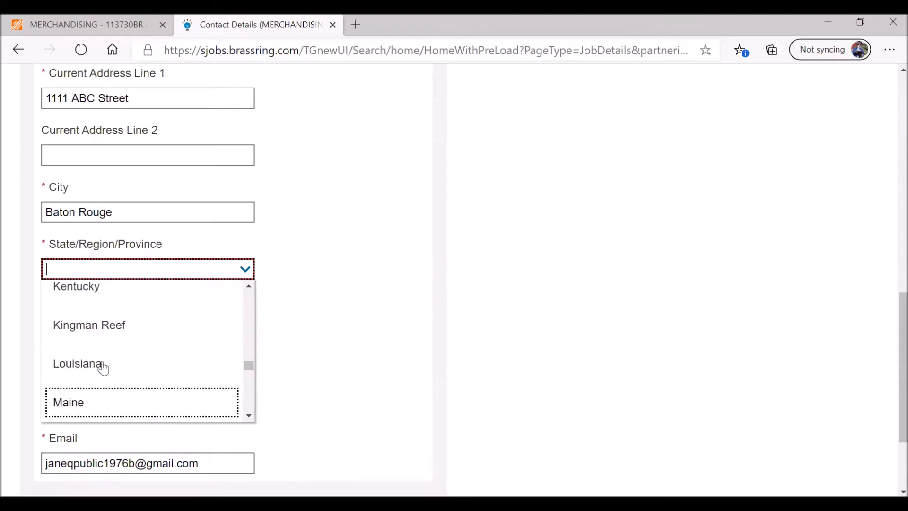
pyautogui.press('Return')
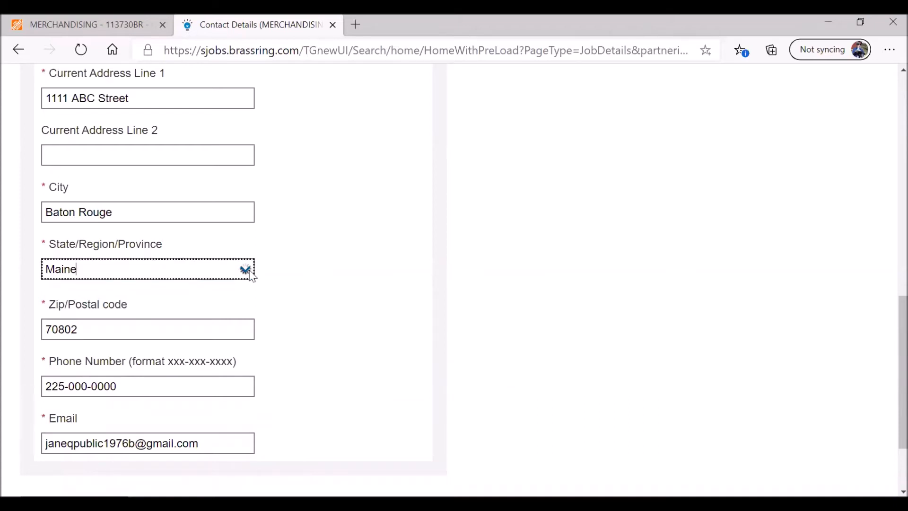
pyautogui.click(245, 269)
pyautogui.moveTo(248, 347); pyautogui.dragTo(244, 402)
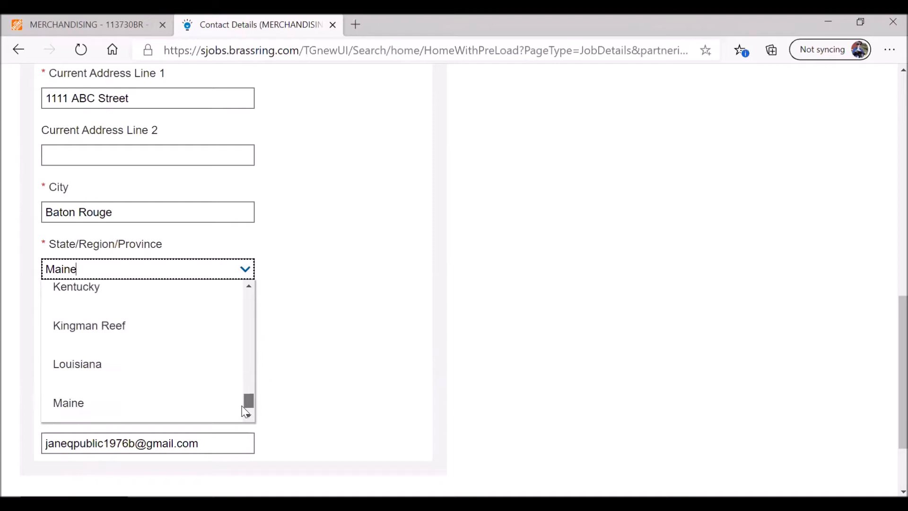
pyautogui.click(90, 364)
pyautogui.scroll(-3, 297, 330)
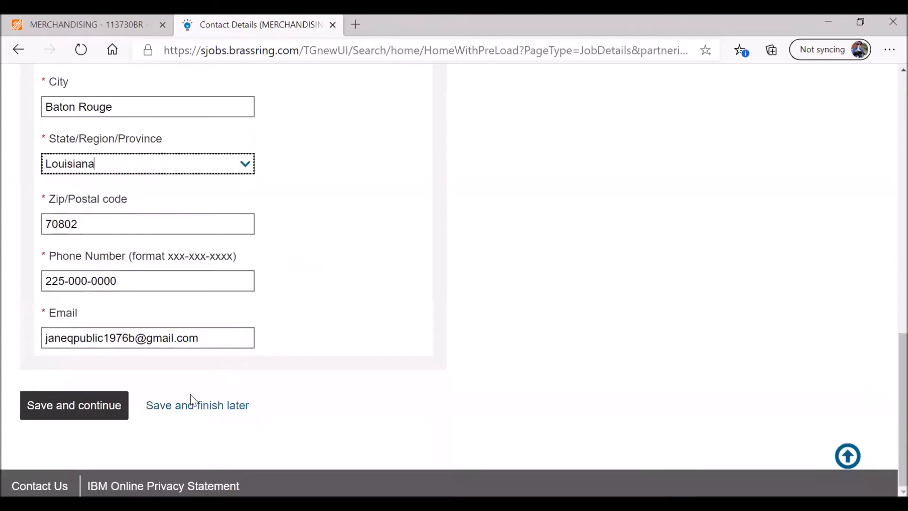
# - Save the contact details and read the Work Experience instructions
pyautogui.click(101, 409)
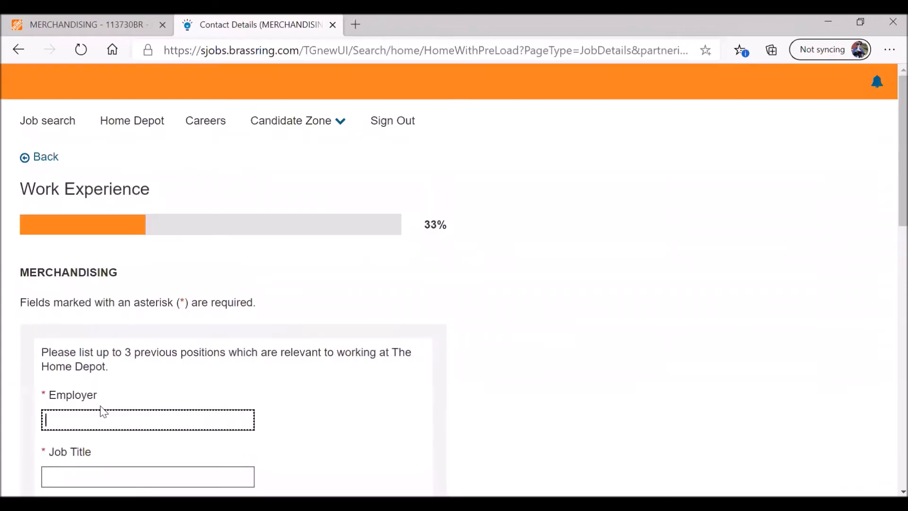
pyautogui.scroll(-3, 326, 348)
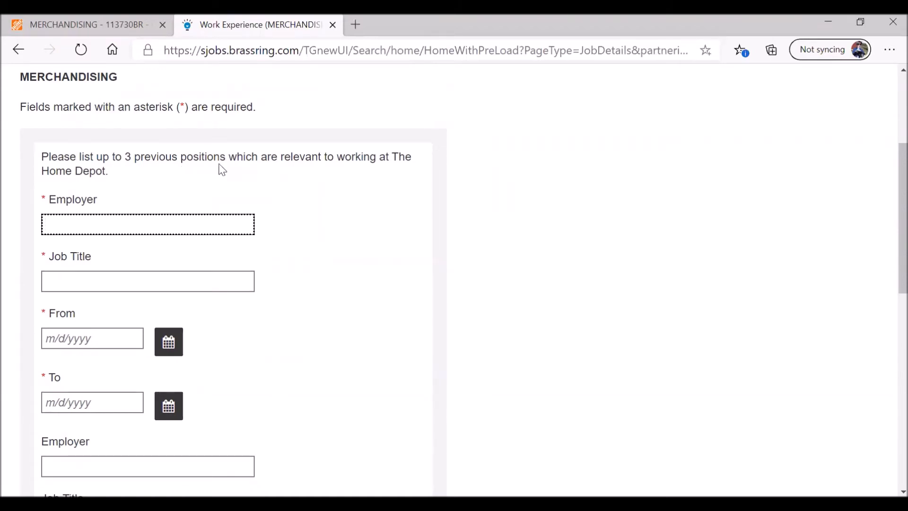
pyautogui.click(282, 158)
pyautogui.moveTo(283, 159); pyautogui.dragTo(323, 158)
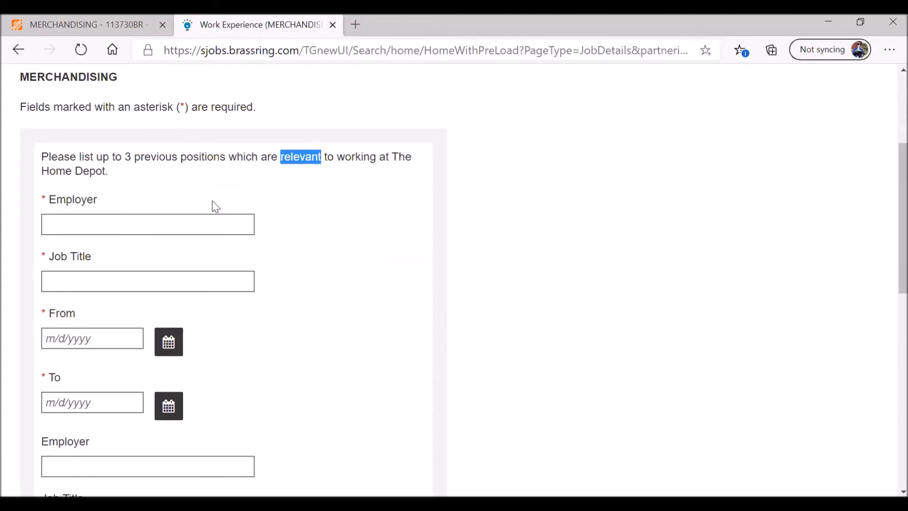
# - Enter the first job as Machinist at High Tech, starting 12/1/2017
pyautogui.click(124, 222)
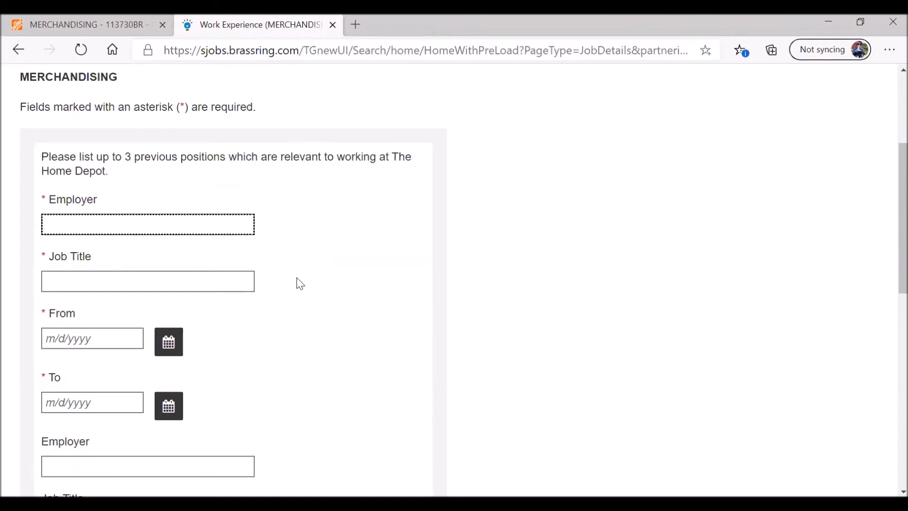
pyautogui.write('High Tech')
pyautogui.press('Tab')
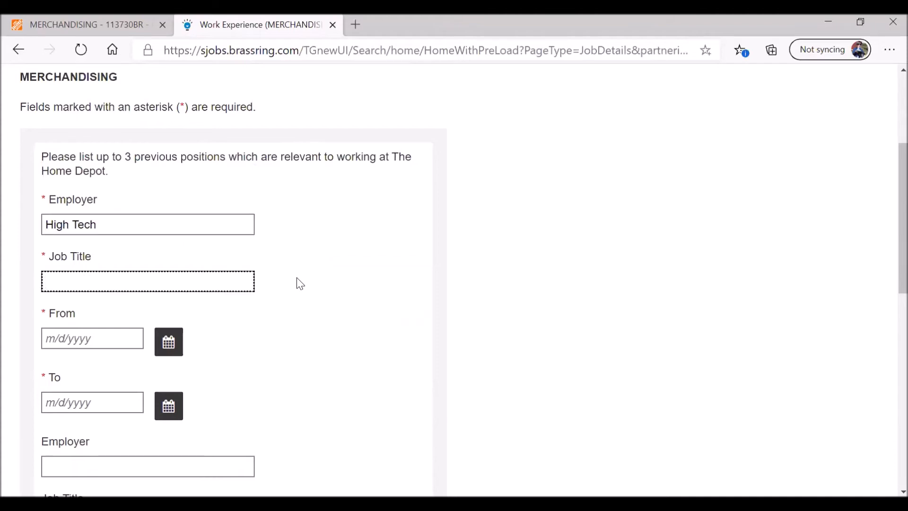
pyautogui.write('Machinist')
pyautogui.click(93, 339)
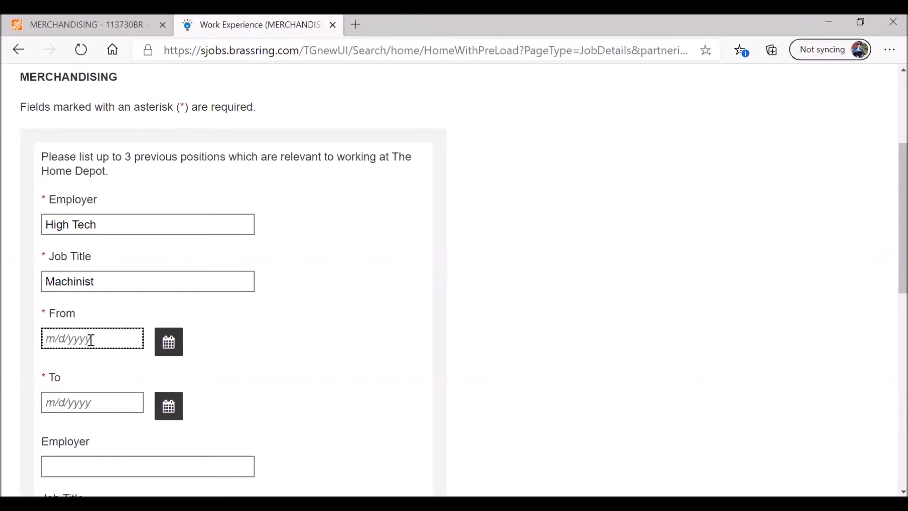
pyautogui.write('12/1/2017')
pyautogui.press('Tab')
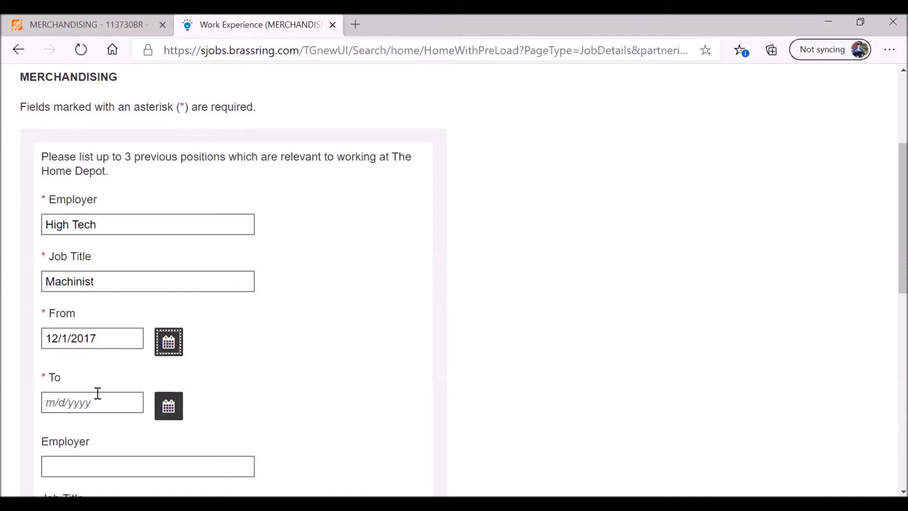
# - Set the first job's end date to 5/1/2020
pyautogui.click(99, 402)
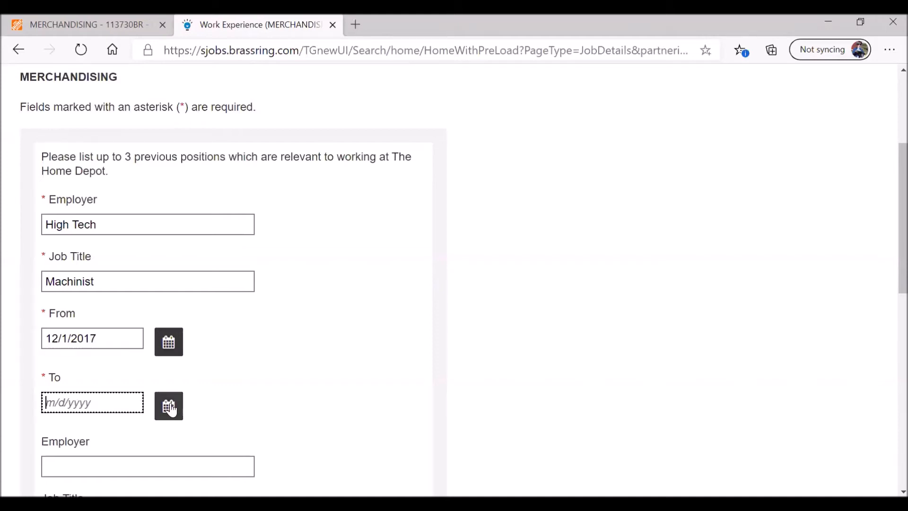
pyautogui.click(170, 407)
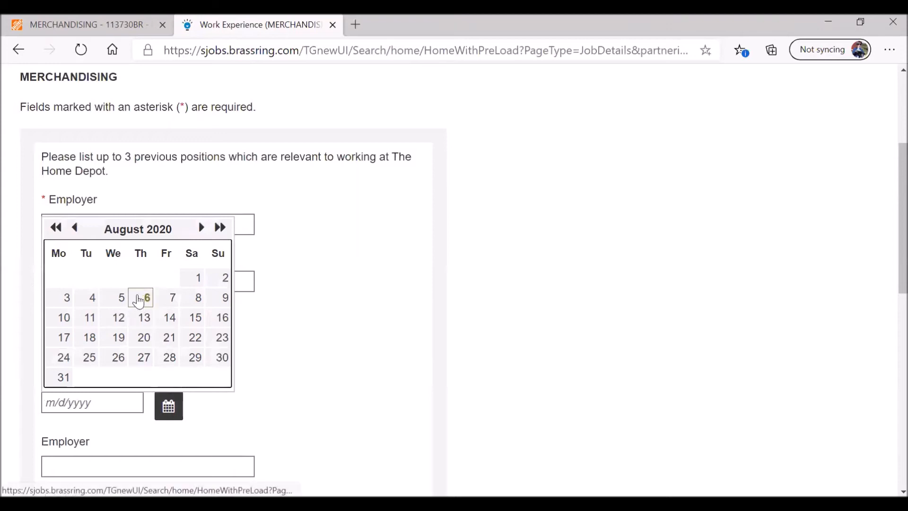
pyautogui.click(109, 403)
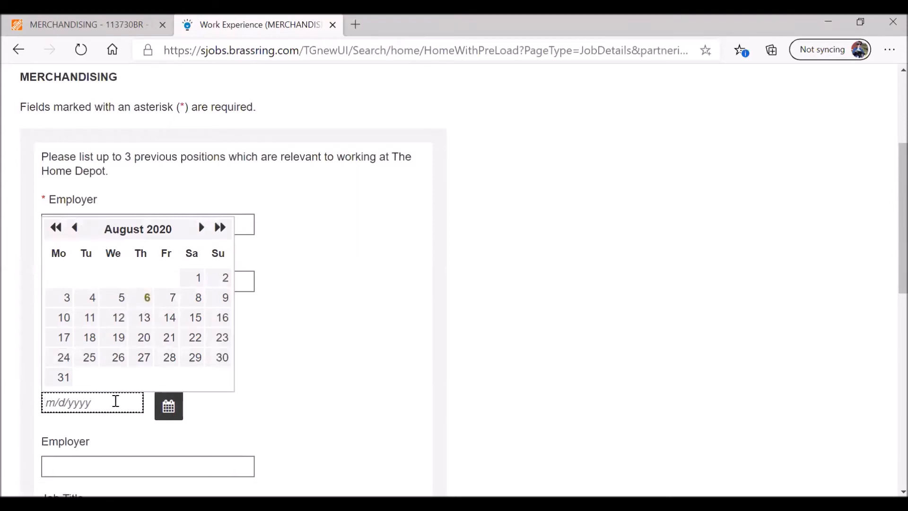
pyautogui.write('5/1/2020')
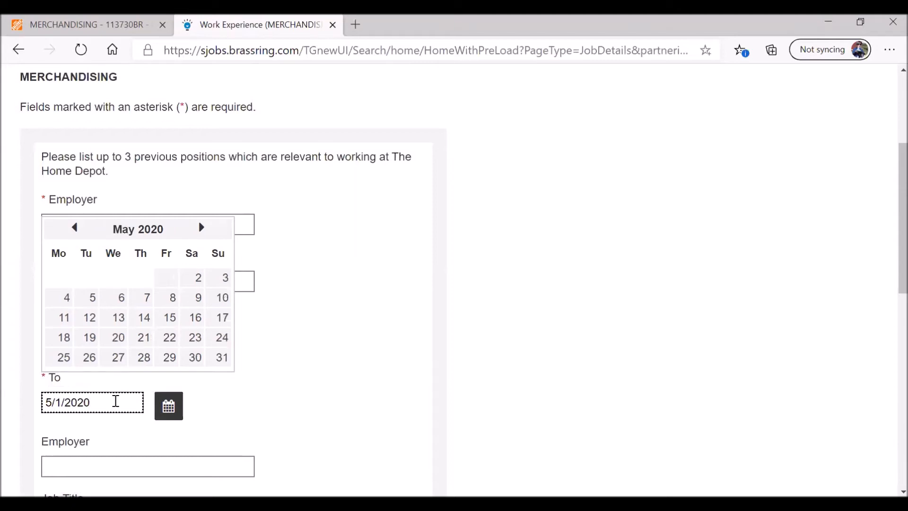
pyautogui.click(276, 392)
pyautogui.scroll(-5, 279, 393)
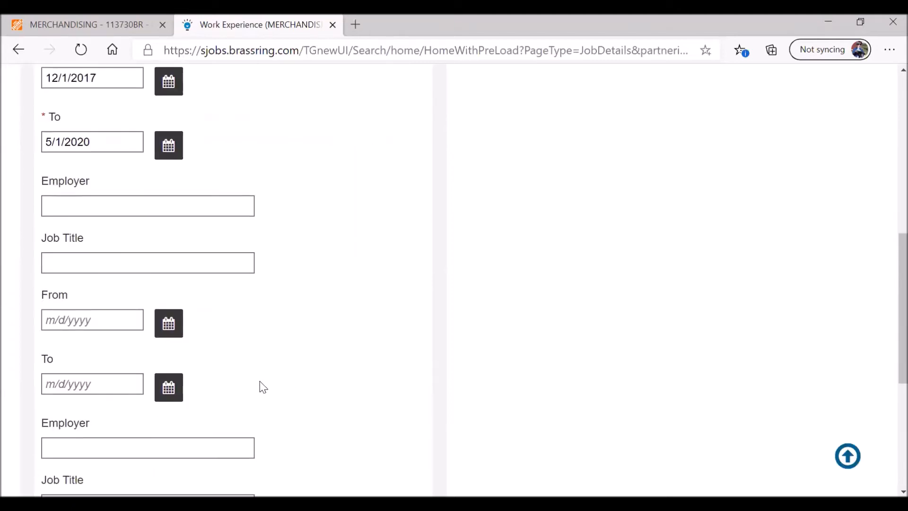
# - Enter the second job as Technician at ABC Signs, from 11/1/2015 to 11/1/2017
pyautogui.click(61, 207)
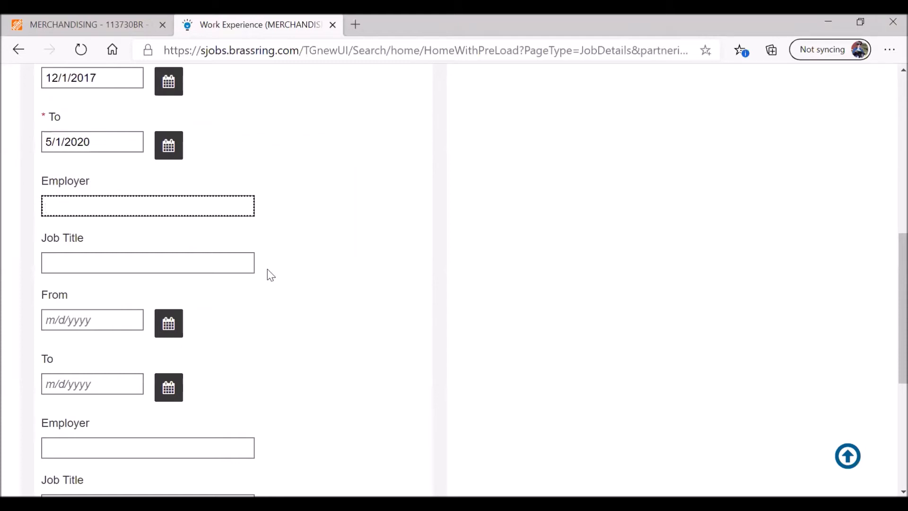
pyautogui.write('ABC Signs')
pyautogui.press('Tab')
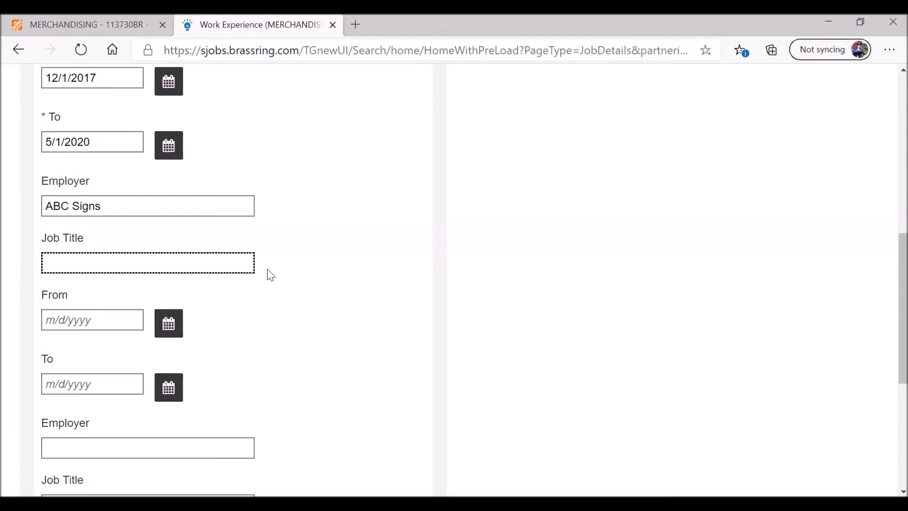
pyautogui.write('Technician')
pyautogui.click(89, 319)
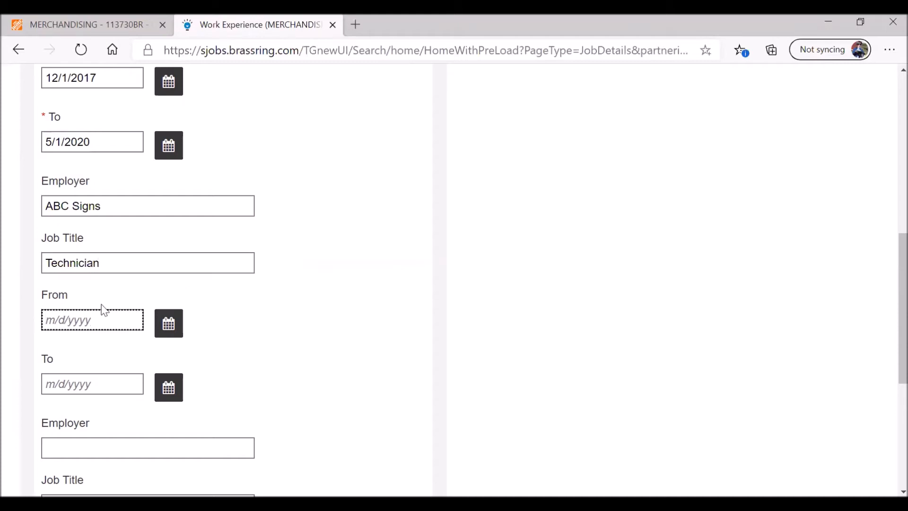
pyautogui.write('11/1/2015')
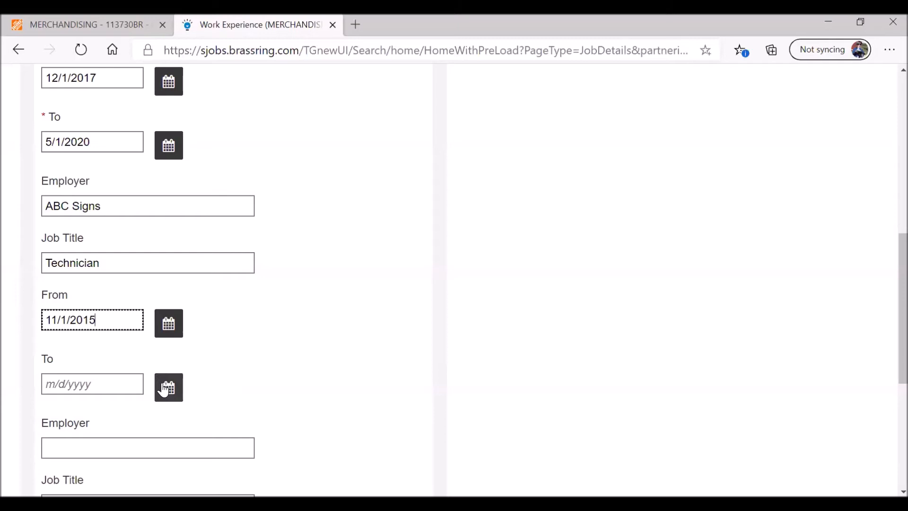
pyautogui.click(117, 384)
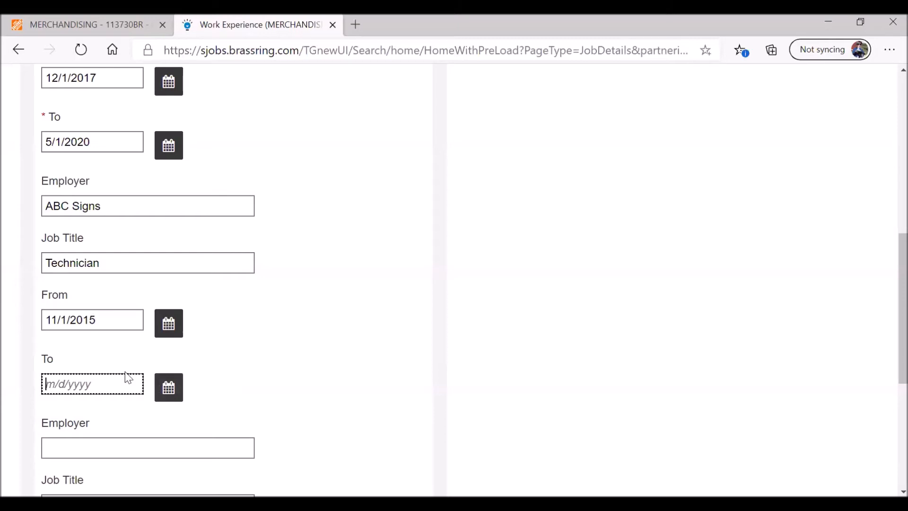
pyautogui.write('11/1/2017')
pyautogui.scroll(-6, 184, 345)
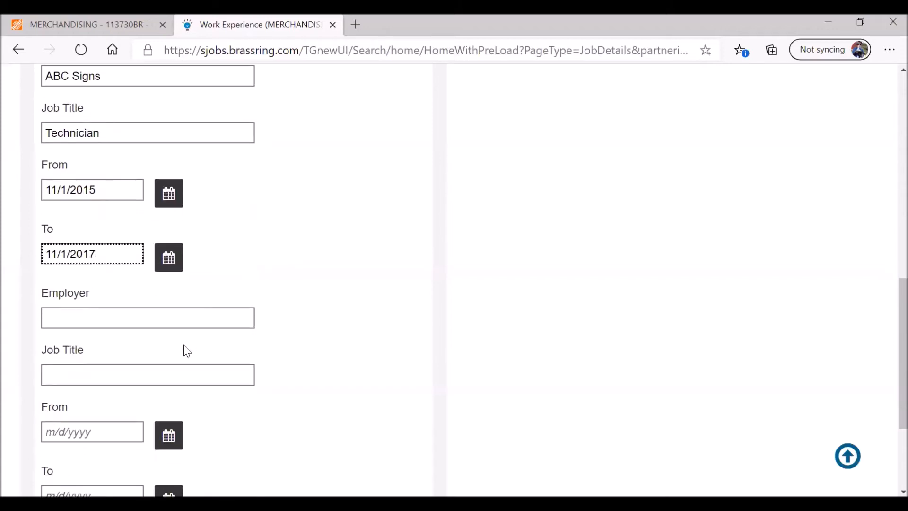
pyautogui.scroll(1, 237, 336)
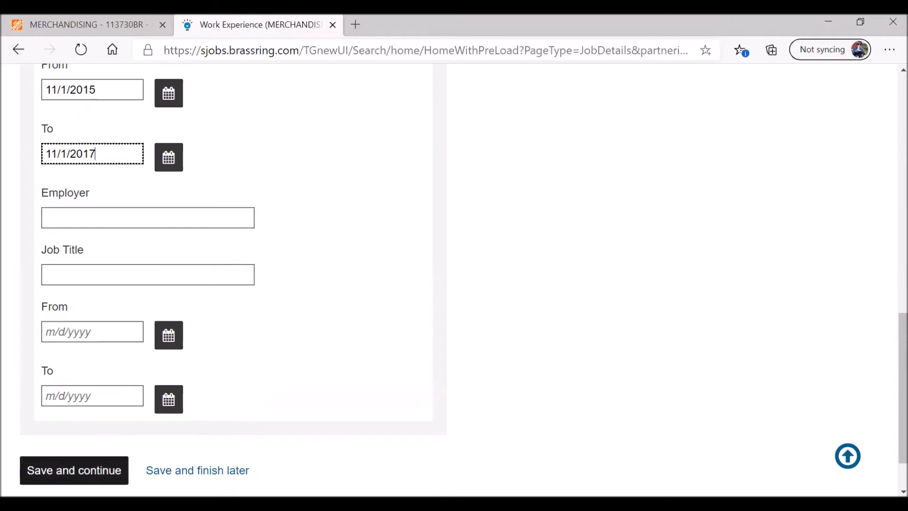
# - Save the work history and continue to the Work Preference availability questions
pyautogui.click(73, 470)
pyautogui.scroll(-4, 284, 326)
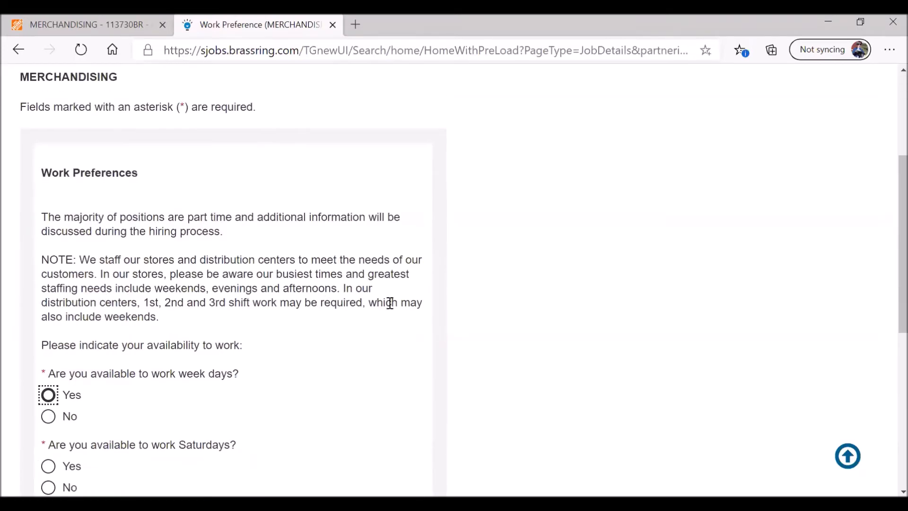
pyautogui.scroll(-1, 386, 299)
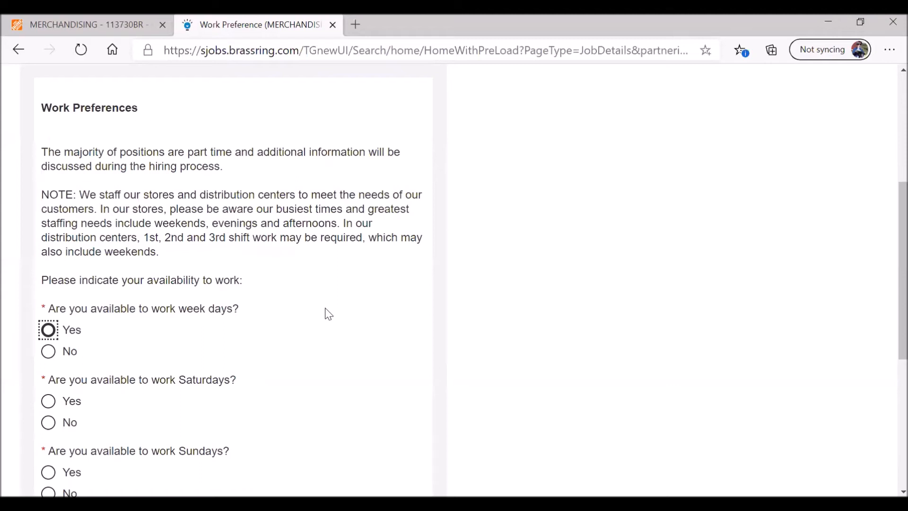
pyautogui.scroll(-1, 314, 317)
# - Answer Yes for weekdays and Saturdays and No for Sundays
pyautogui.click(48, 265)
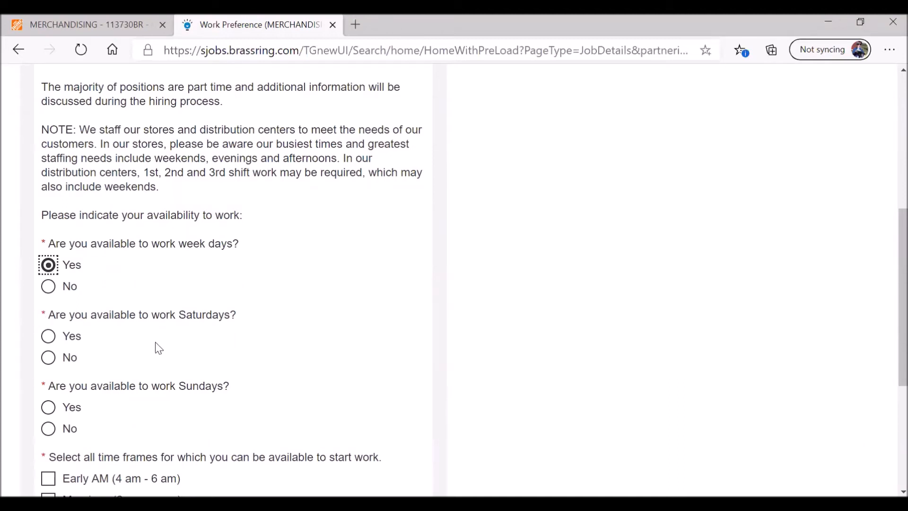
pyautogui.click(48, 337)
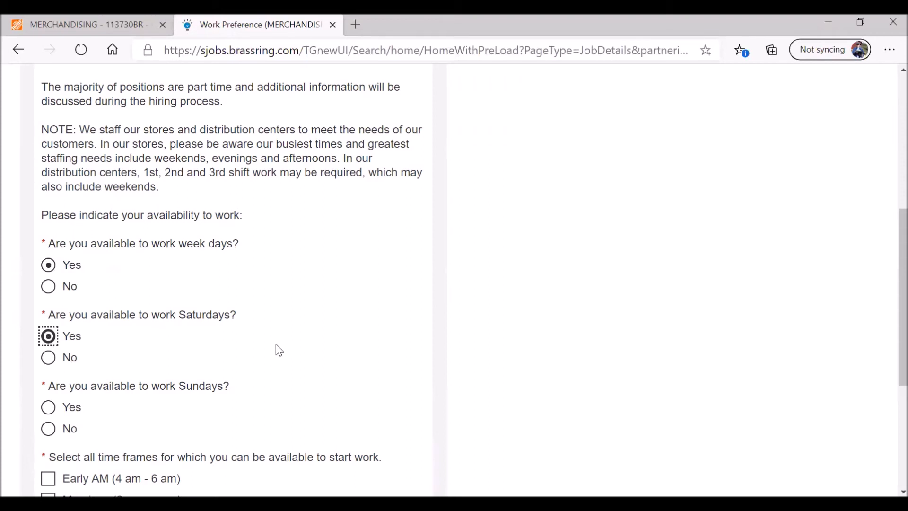
pyautogui.click(48, 428)
pyautogui.scroll(-4, 234, 346)
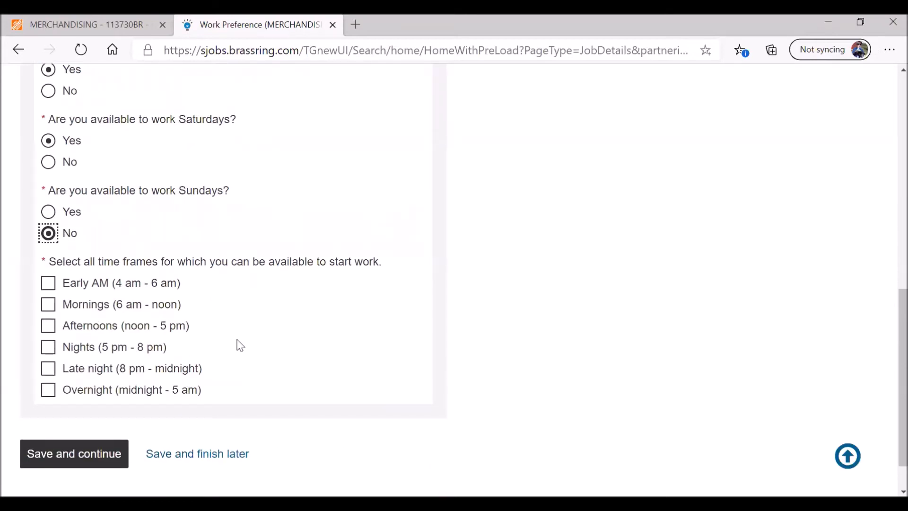
# - Check Early AM, Mornings, Afternoons and Nights as available start times
pyautogui.doubleClick(58, 261)
pyautogui.moveTo(95, 271); pyautogui.dragTo(381, 272)
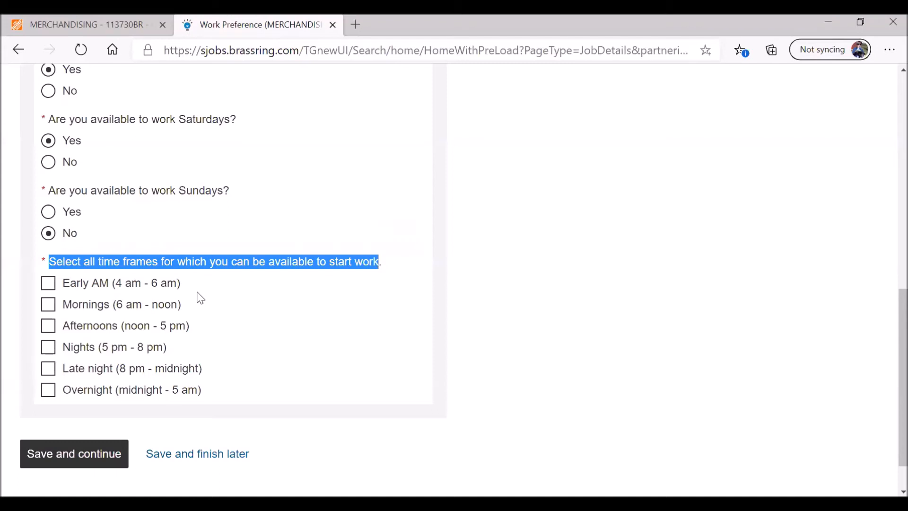
pyautogui.click(49, 283)
pyautogui.click(51, 307)
pyautogui.click(49, 326)
pyautogui.click(48, 349)
# - Leave Late night and Overnight unchecked, keep Early AM, and save the work preferences
pyautogui.click(49, 373)
pyautogui.click(49, 391)
pyautogui.click(53, 373)
pyautogui.click(50, 391)
pyautogui.click(65, 393)
pyautogui.click(48, 282)
pyautogui.click(48, 391)
pyautogui.click(50, 286)
pyautogui.click(70, 458)
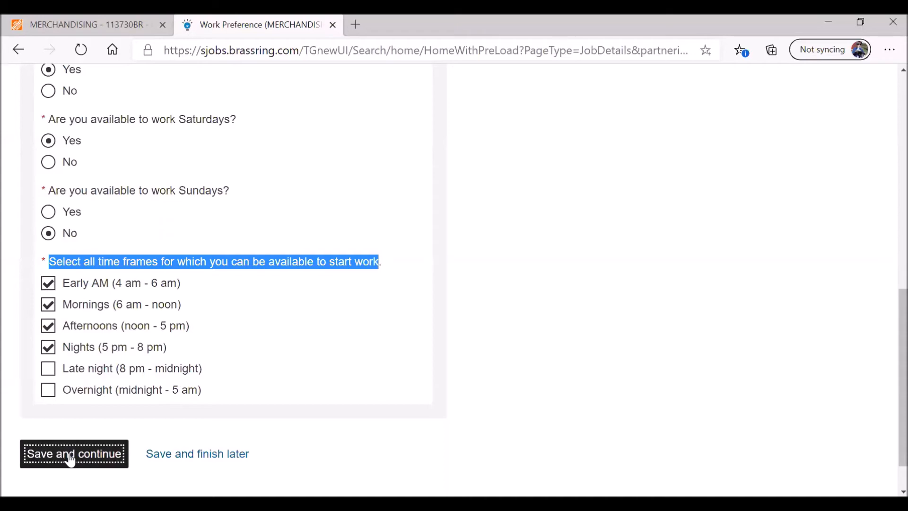
# - Tick French in the languages-spoken list and close the list
pyautogui.scroll(-5, 333, 339)
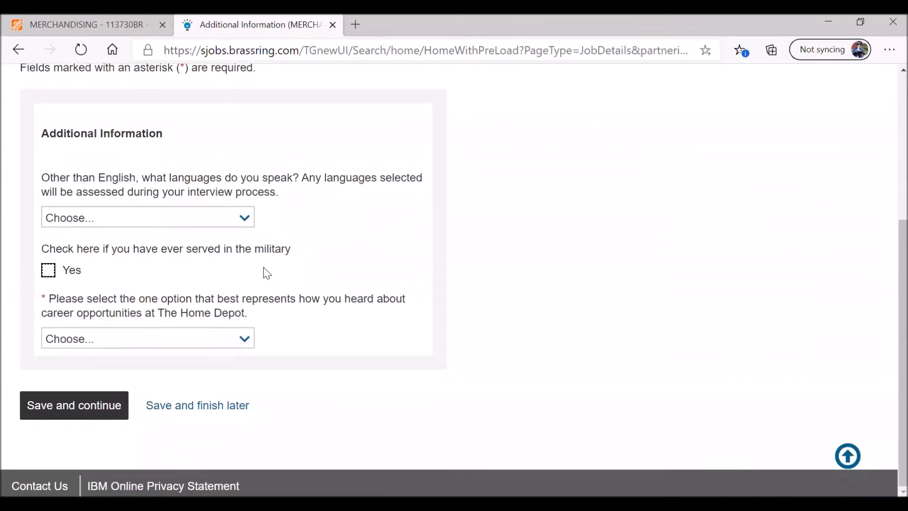
pyautogui.click(245, 220)
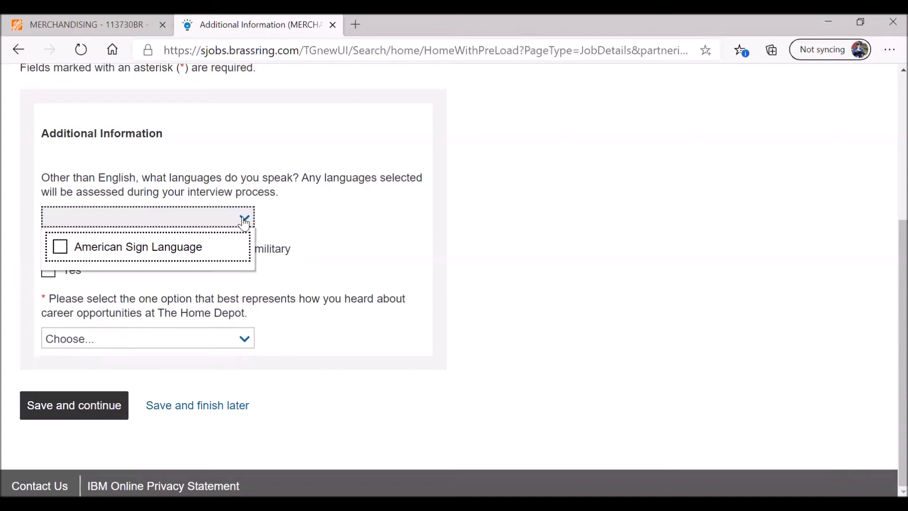
pyautogui.scroll(-1, 64, 341)
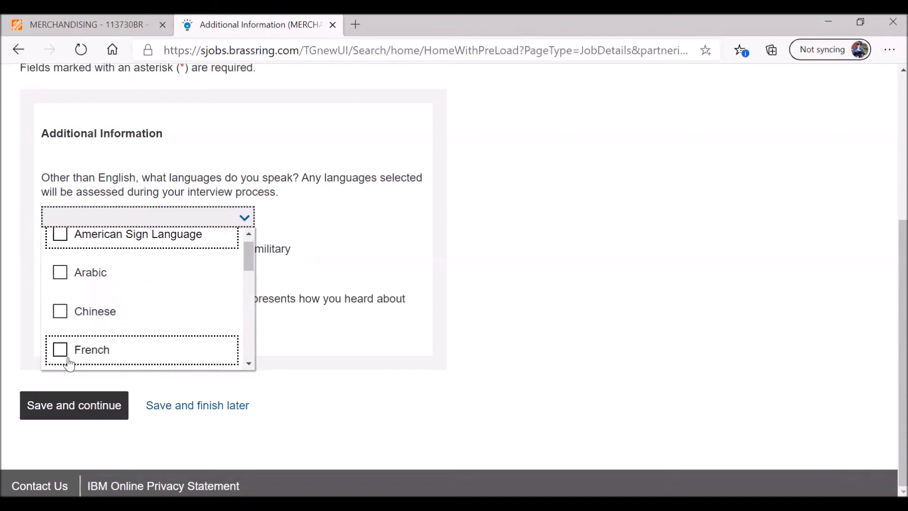
pyautogui.moveTo(250, 268)
pyautogui.mouseDown()
pyautogui.moveTo(248, 303)
pyautogui.moveTo(247, 260)
pyautogui.mouseUp()
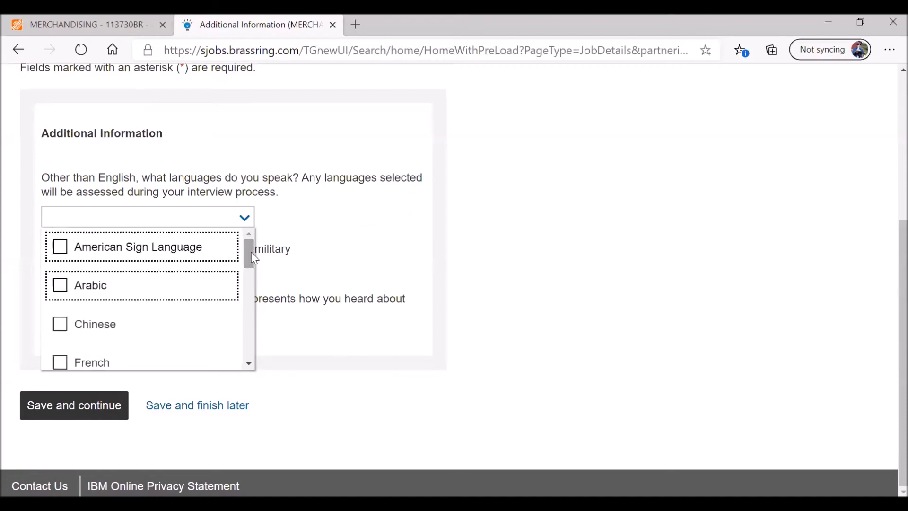
pyautogui.moveTo(251, 252)
pyautogui.mouseDown()
pyautogui.moveTo(251, 364)
pyautogui.moveTo(240, 249)
pyautogui.mouseUp()
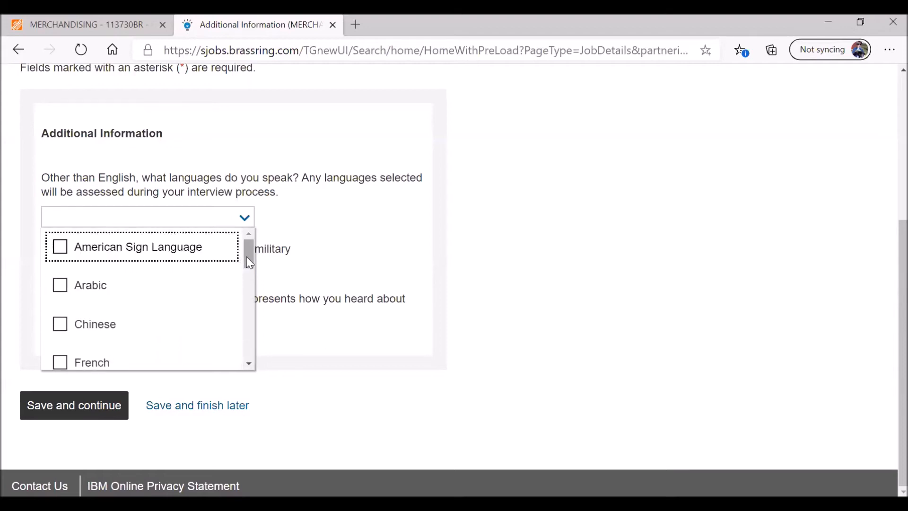
pyautogui.scroll(-2, 247, 259)
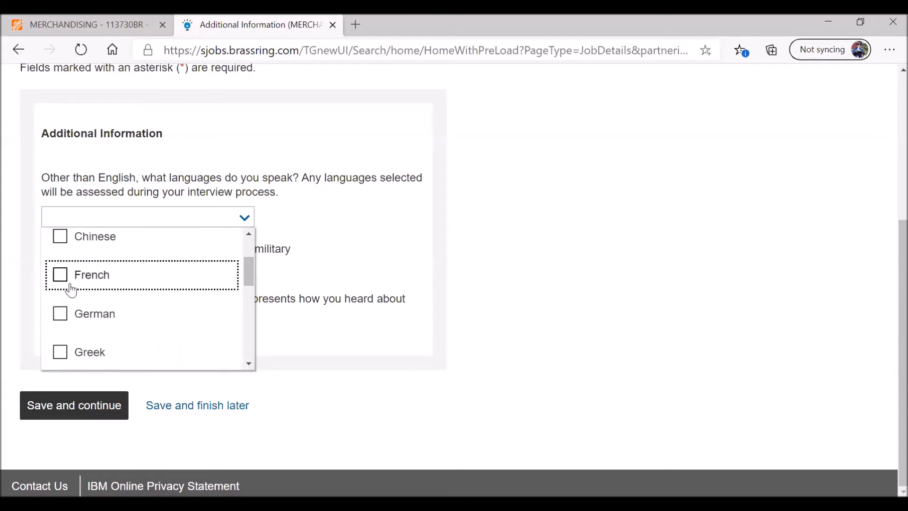
pyautogui.click(62, 278)
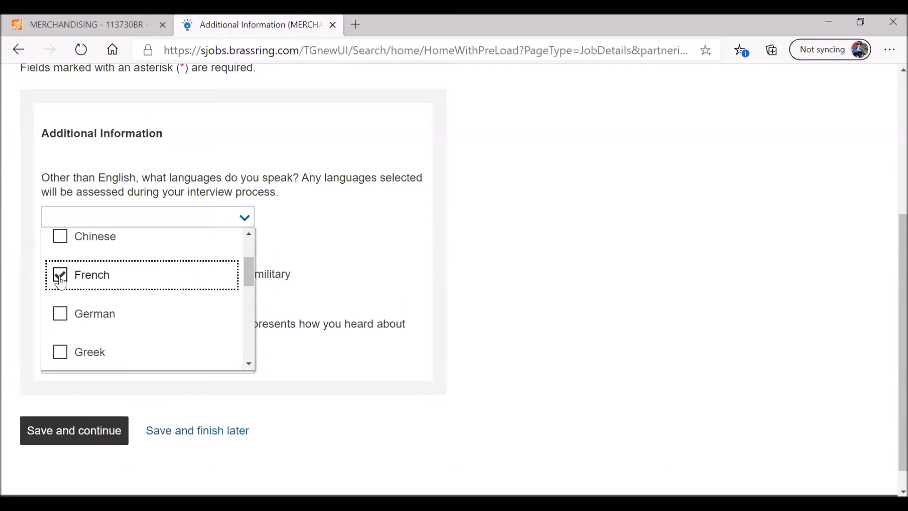
pyautogui.click(338, 253)
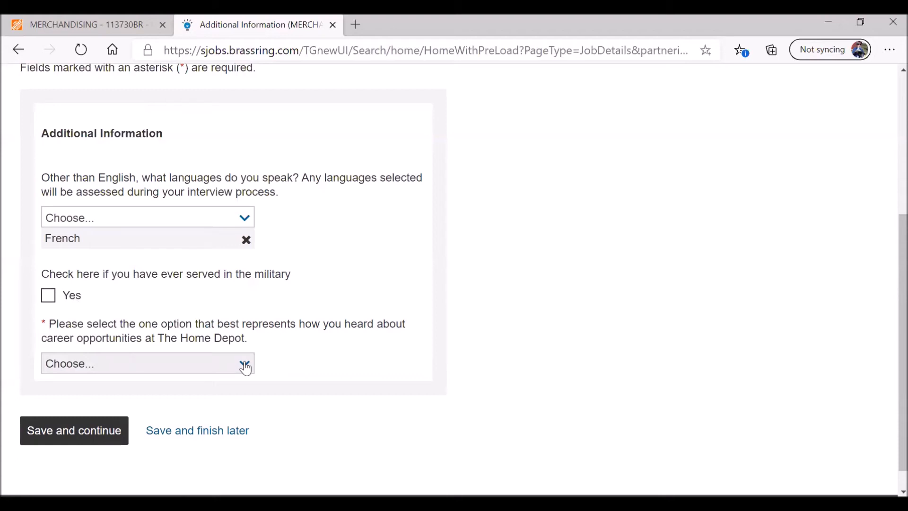
# - Choose 'Home Depot website' as how you heard about Home Depot careers
pyautogui.click(245, 365)
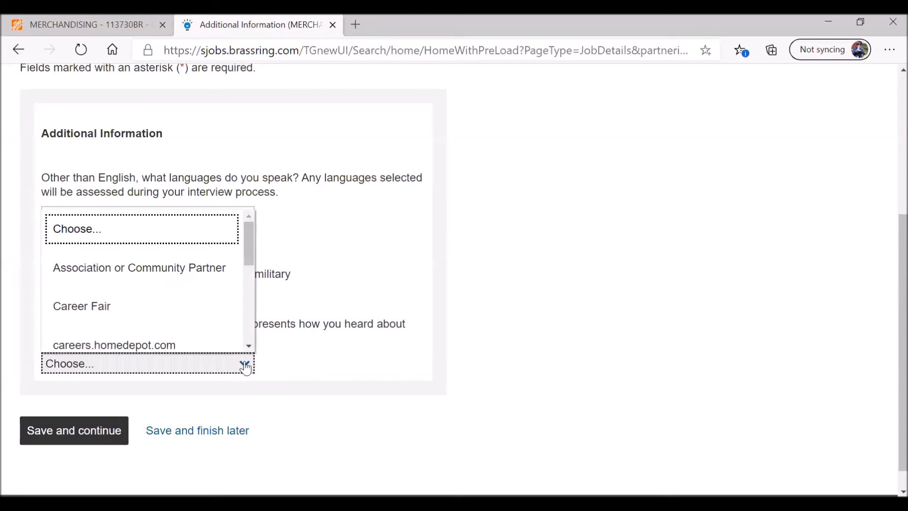
pyautogui.scroll(-1, 240, 327)
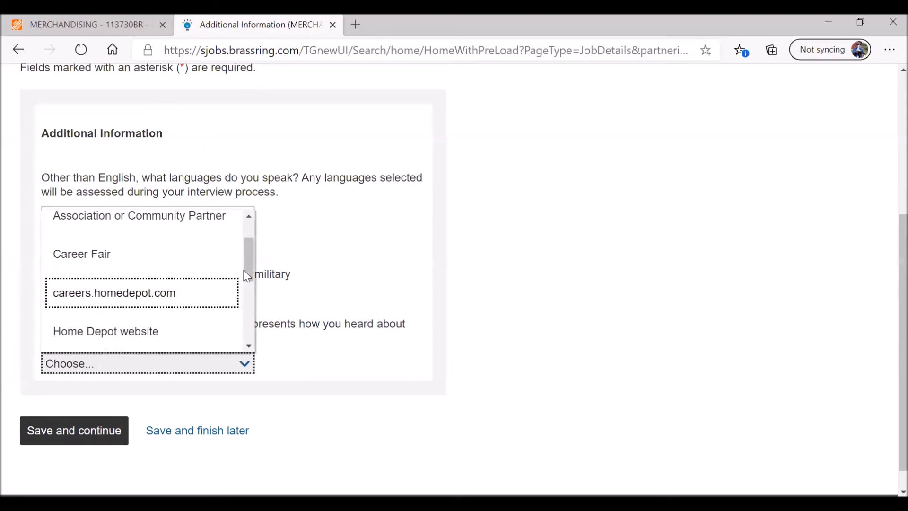
pyautogui.scroll(1, 247, 263)
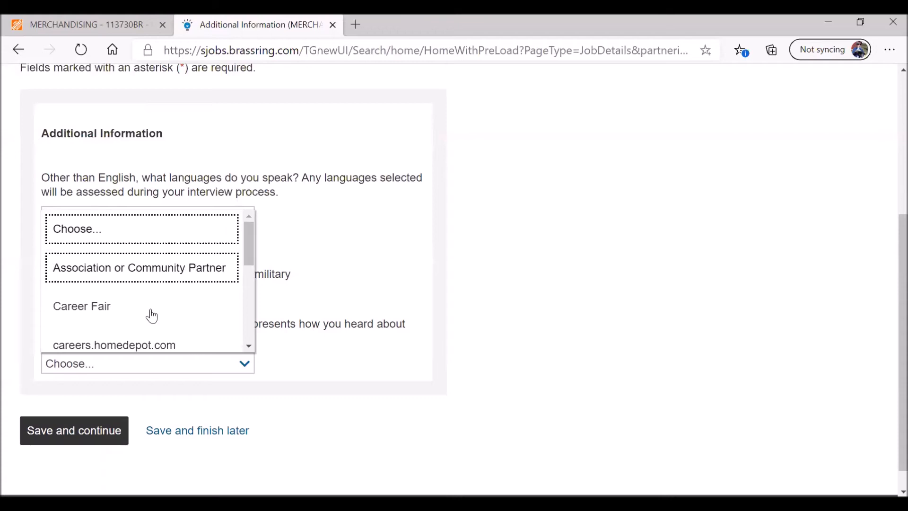
pyautogui.moveTo(248, 257); pyautogui.dragTo(250, 336)
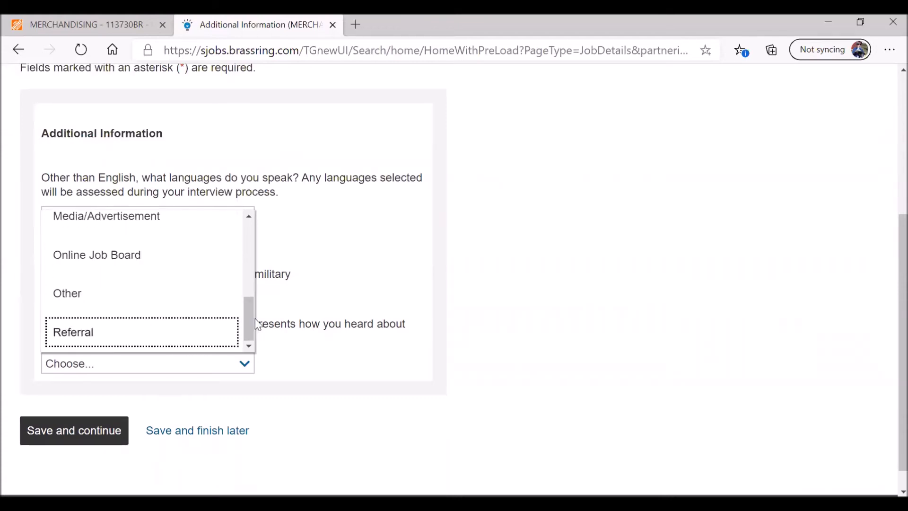
pyautogui.moveTo(250, 320); pyautogui.dragTo(245, 275)
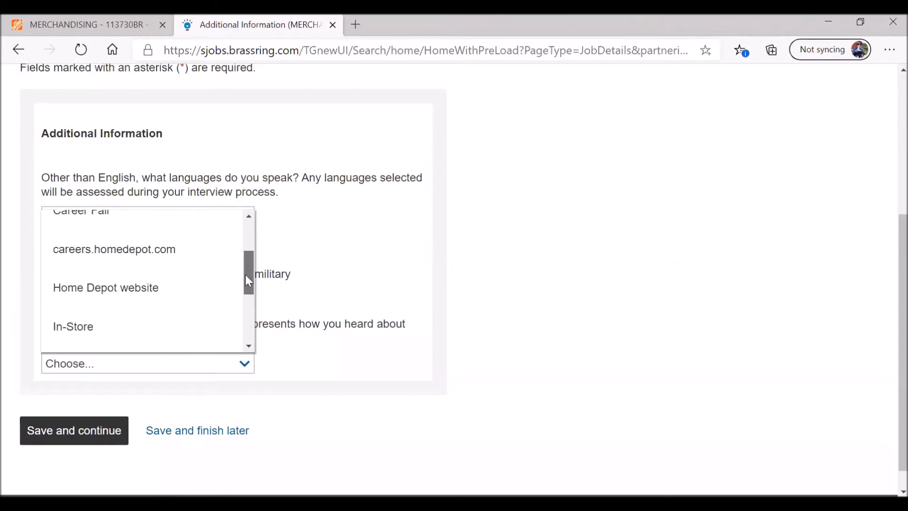
pyautogui.click(129, 296)
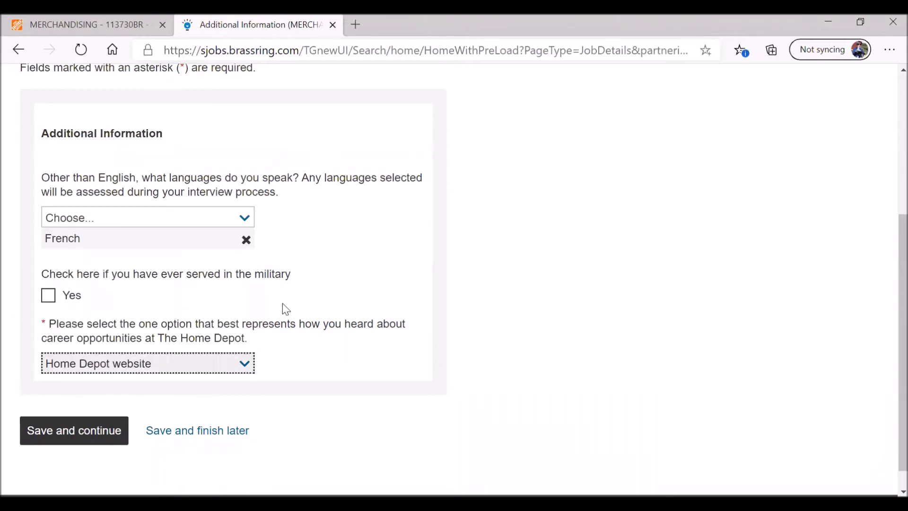
pyautogui.scroll(-1, 298, 319)
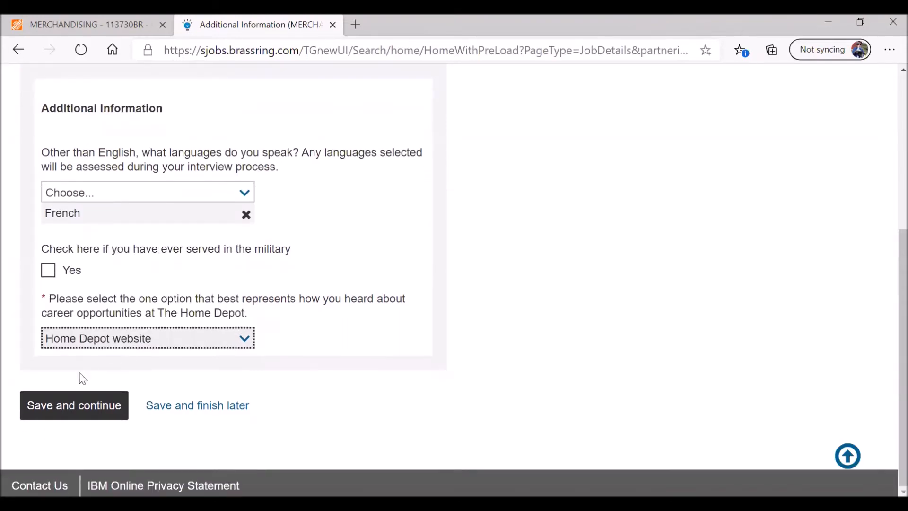
# - Save the additional information and proceed to the EEO questions
pyautogui.click(81, 411)
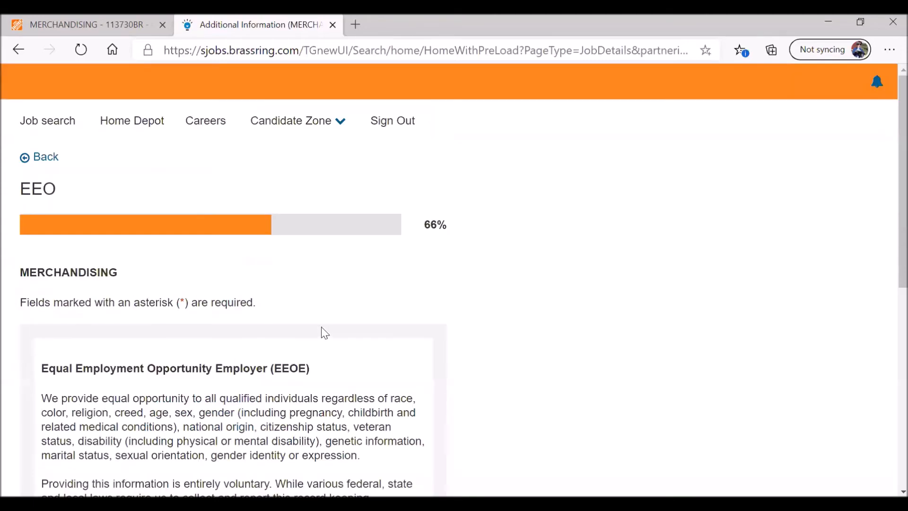
pyautogui.scroll(-5, 399, 307)
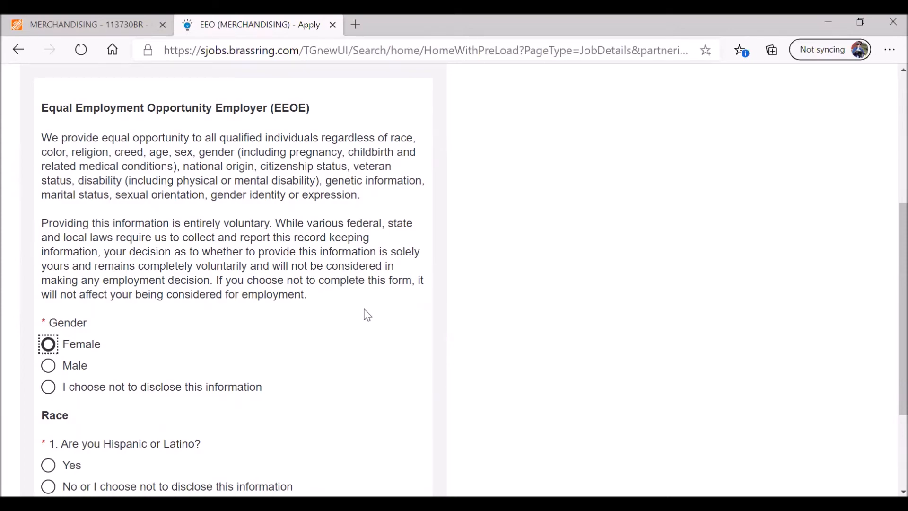
pyautogui.scroll(-3, 367, 315)
# - Set gender to Female and Hispanic or Latino to No
pyautogui.click(39, 208)
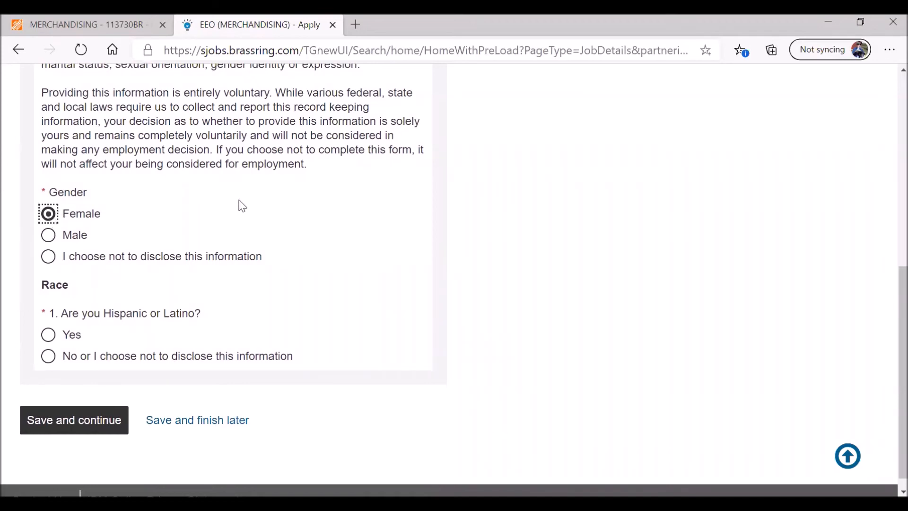
pyautogui.click(55, 260)
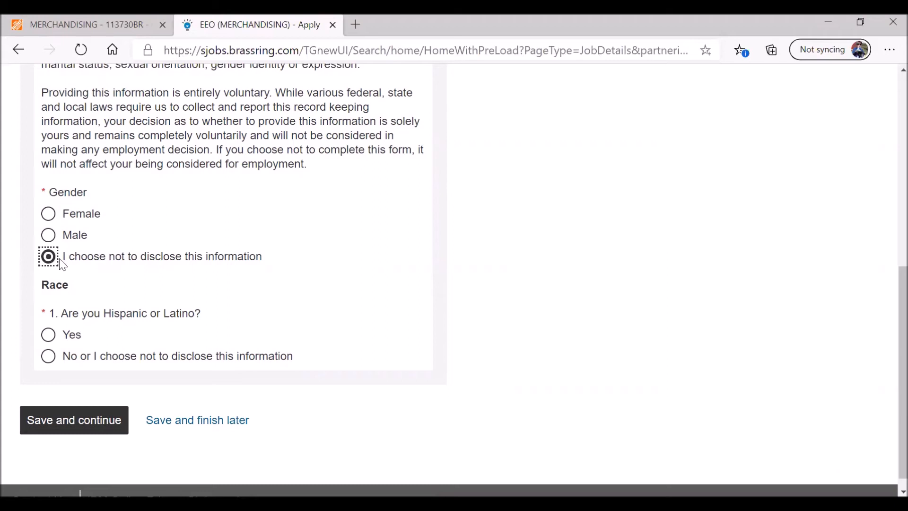
pyautogui.click(49, 212)
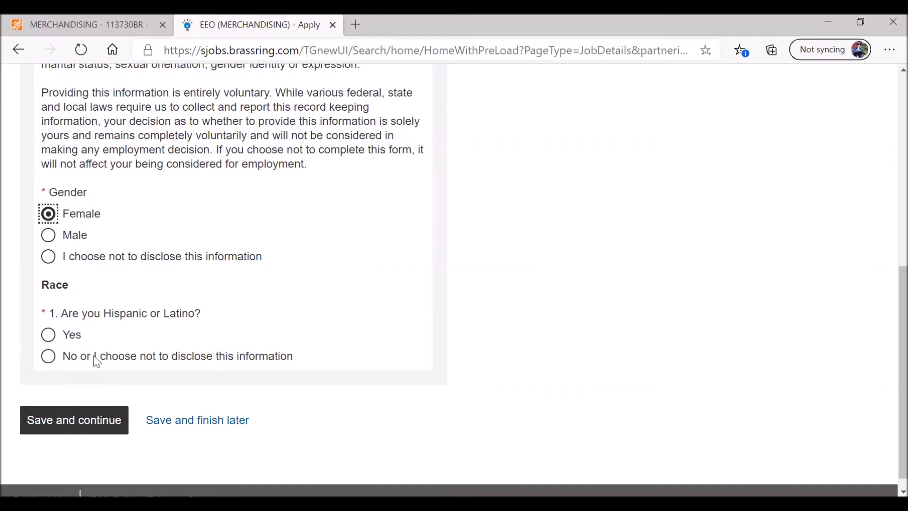
pyautogui.click(49, 356)
pyautogui.scroll(-4, 338, 284)
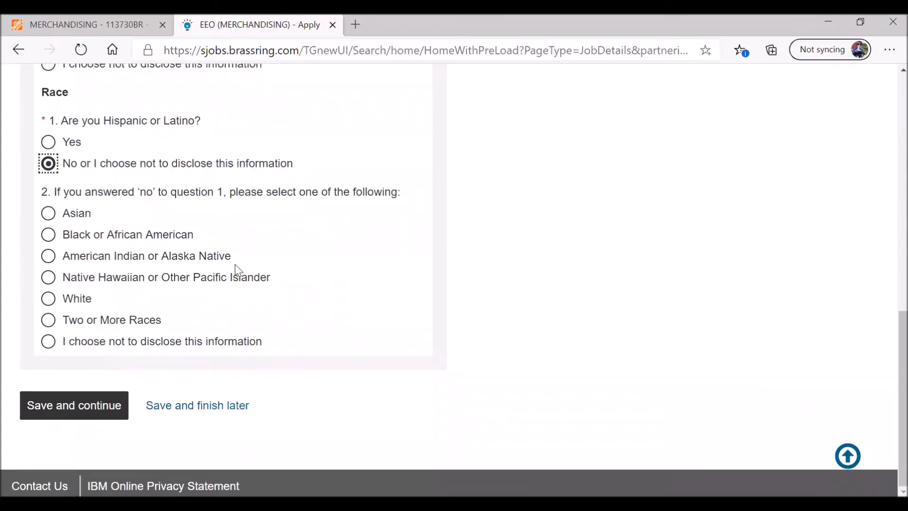
pyautogui.click(48, 142)
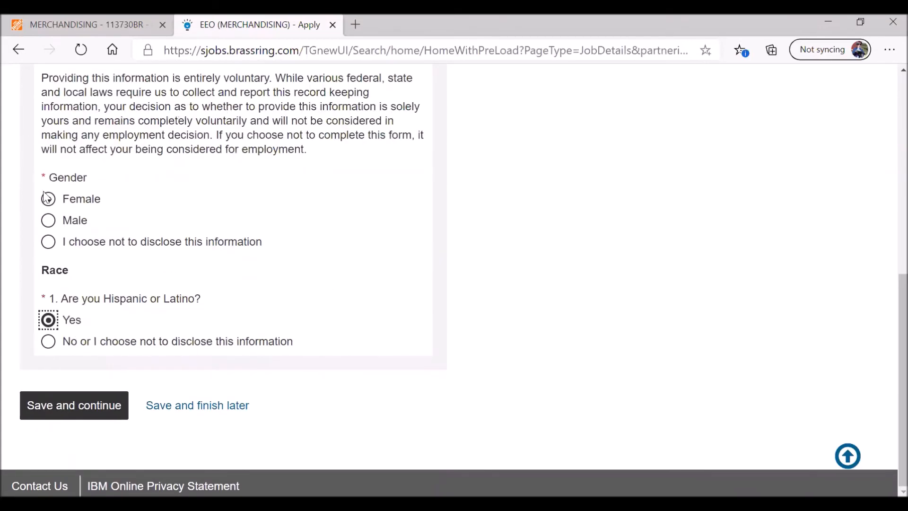
pyautogui.click(49, 341)
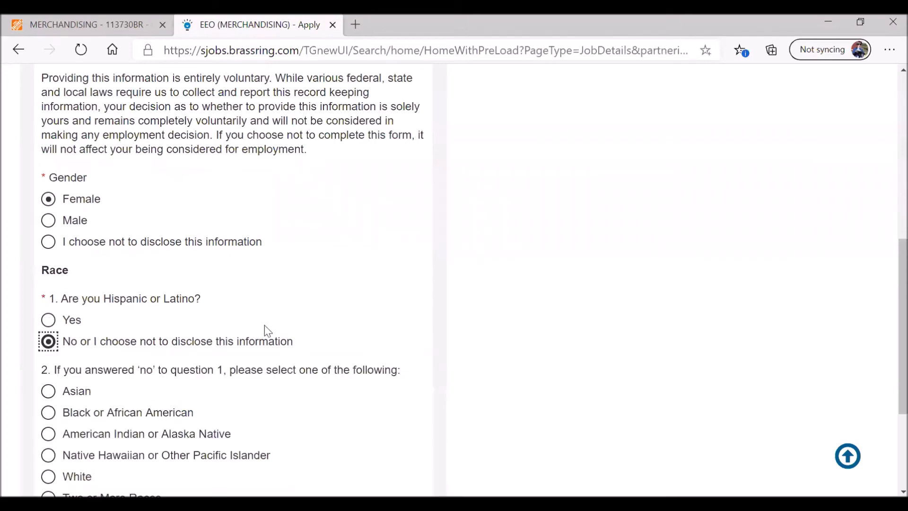
# - Select White as race and save the EEO answers
pyautogui.scroll(-3, 284, 326)
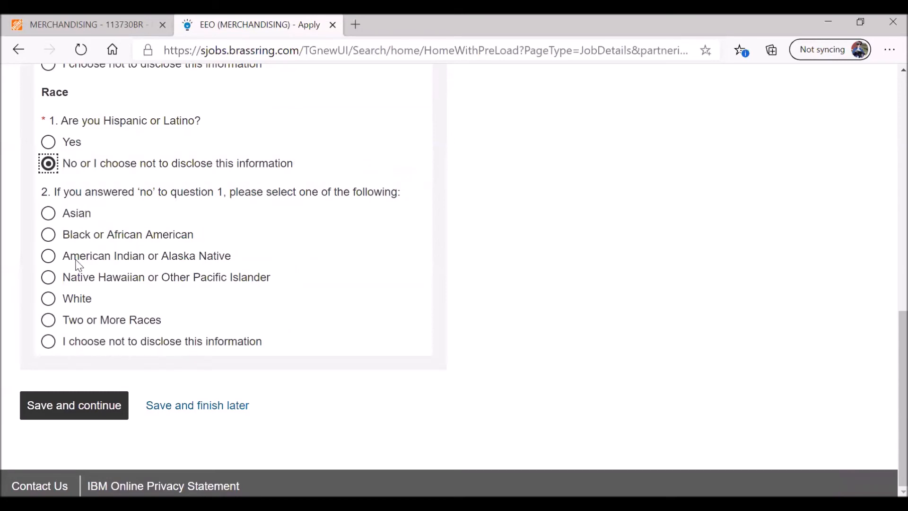
pyautogui.click(49, 301)
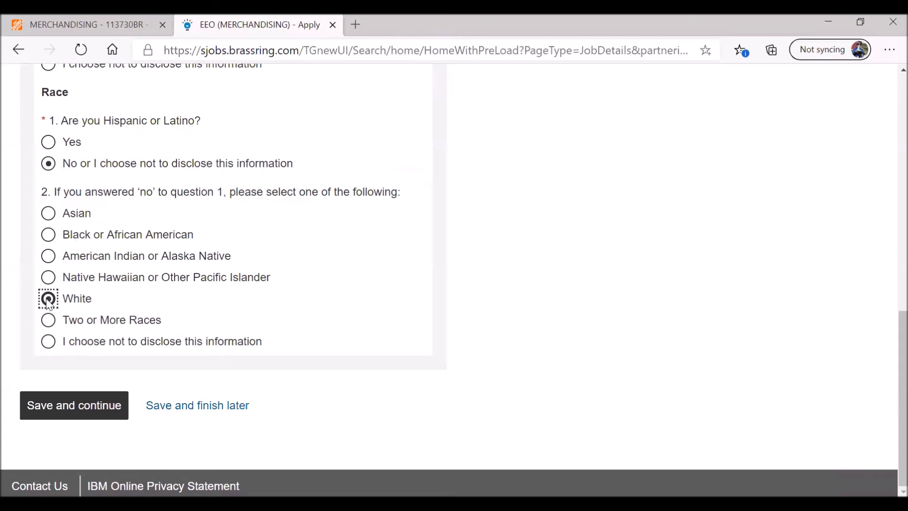
pyautogui.click(47, 345)
pyautogui.click(48, 299)
pyautogui.click(89, 410)
# - Answer Unsure to the Work Opportunity Tax Credit question and save the page
pyautogui.scroll(-4, 474, 324)
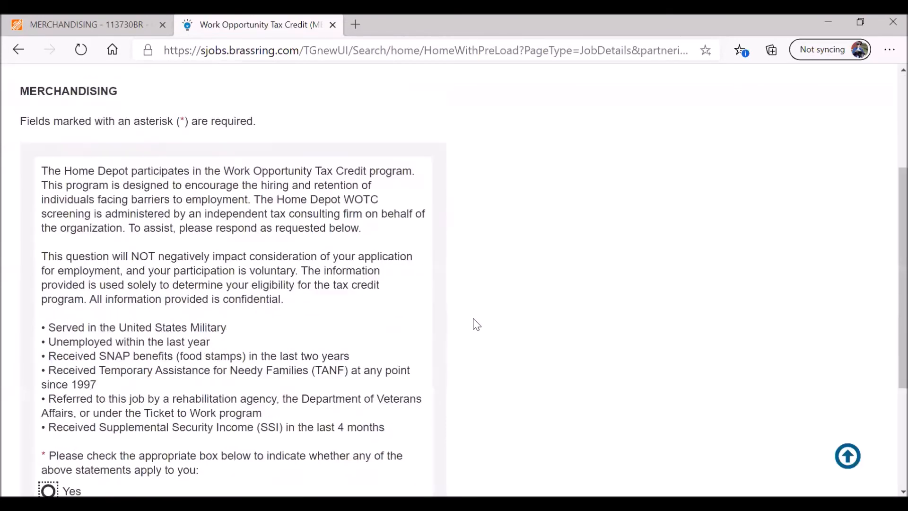
pyautogui.scroll(-1, 478, 324)
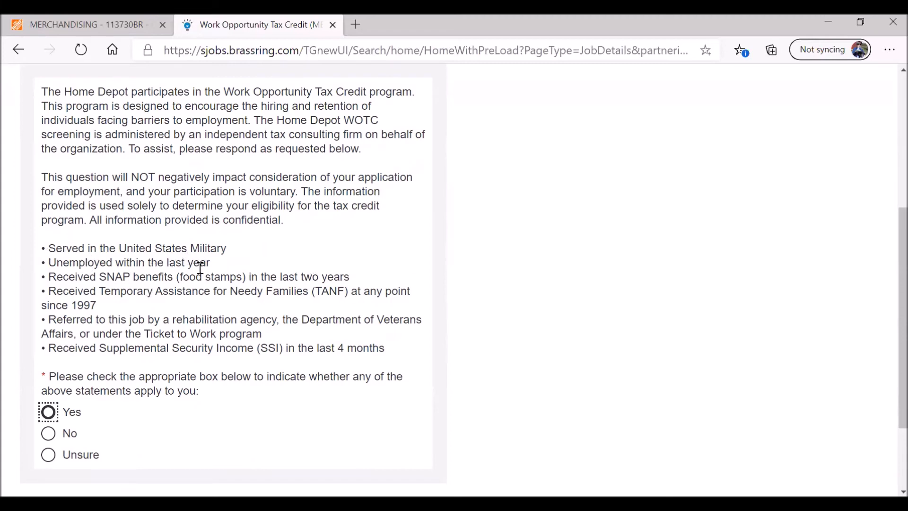
pyautogui.moveTo(44, 280); pyautogui.dragTo(286, 336)
pyautogui.moveTo(388, 350); pyautogui.dragTo(48, 349)
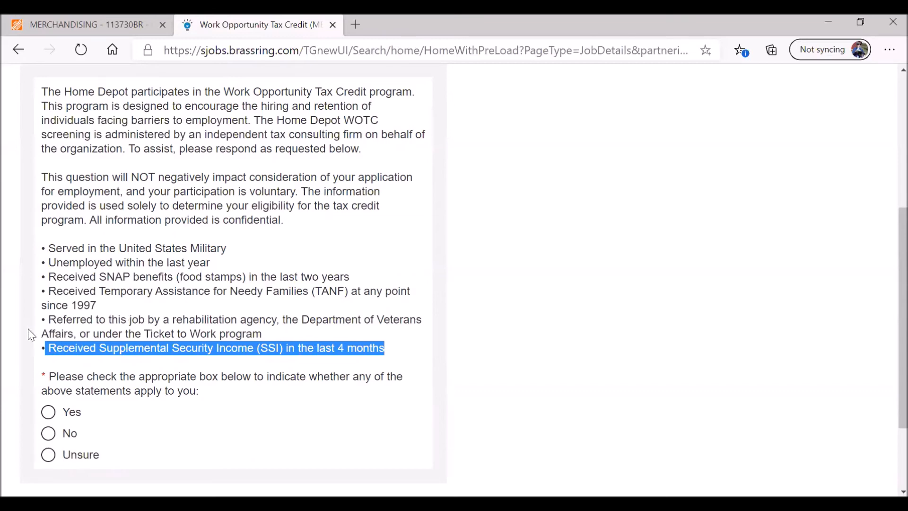
pyautogui.scroll(-2, 15, 341)
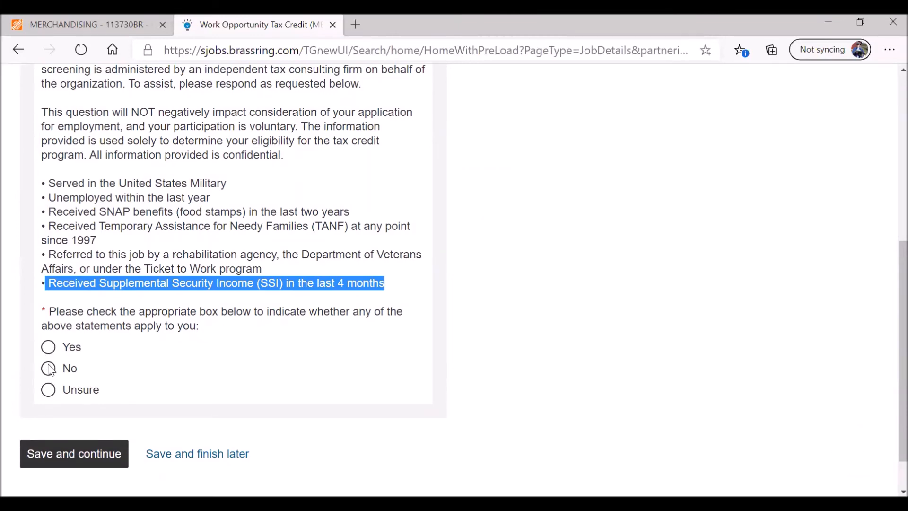
pyautogui.click(48, 390)
pyautogui.click(101, 457)
# - Read the first certification sentence and the at-will employment clause, highlighting them
pyautogui.scroll(-7, 259, 345)
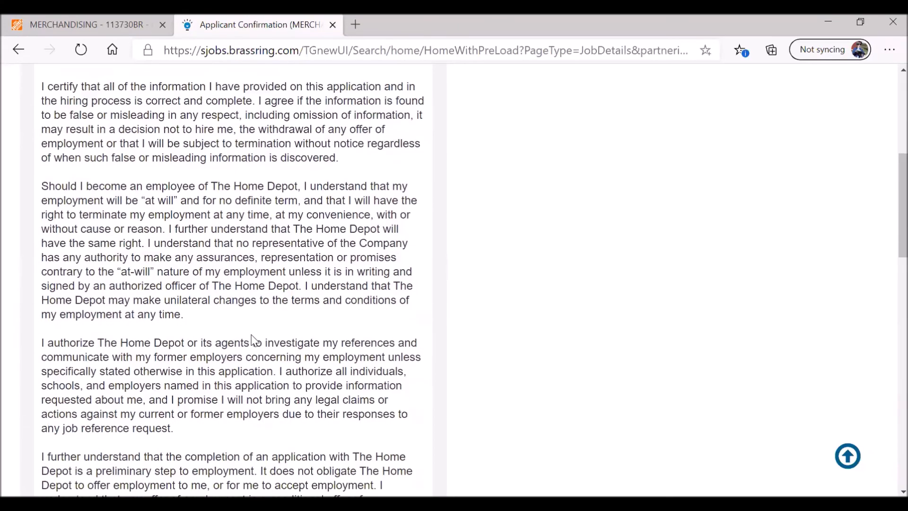
pyautogui.scroll(1, 461, 308)
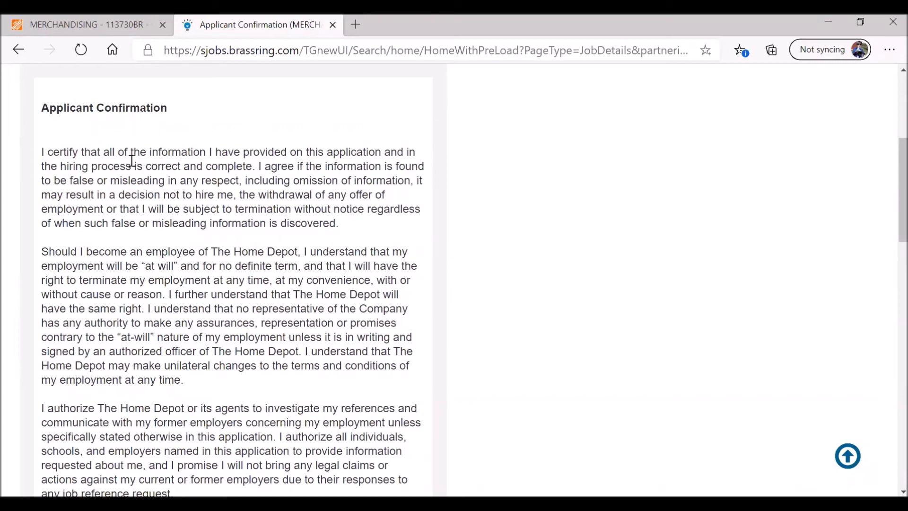
pyautogui.moveTo(42, 152); pyautogui.dragTo(258, 169)
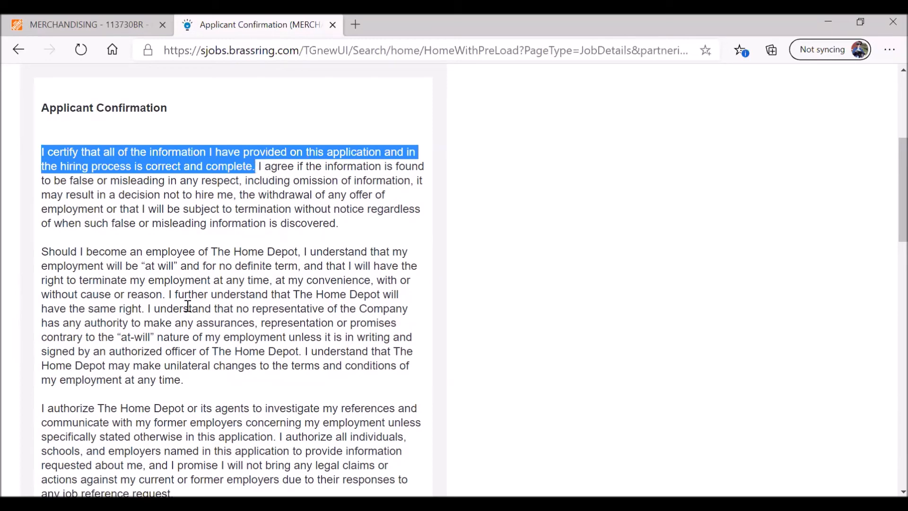
pyautogui.scroll(-1, 31, 325)
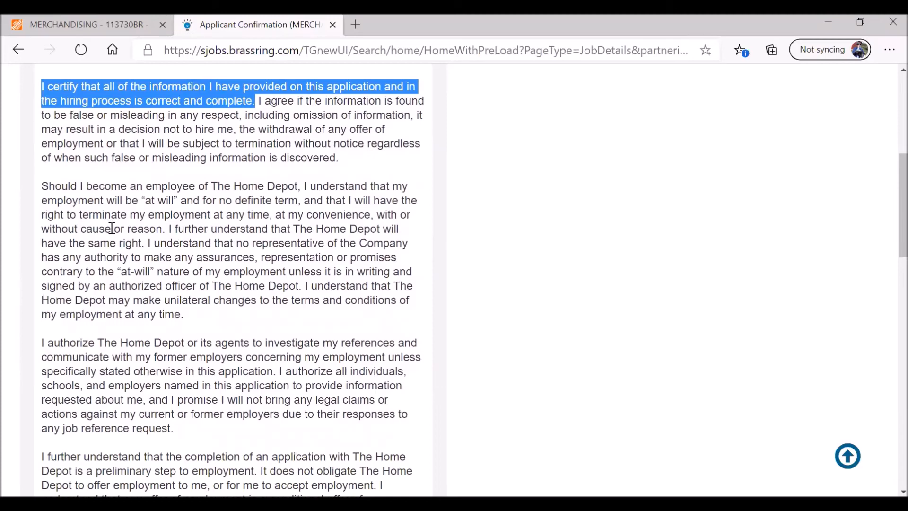
pyautogui.moveTo(41, 201); pyautogui.dragTo(301, 202)
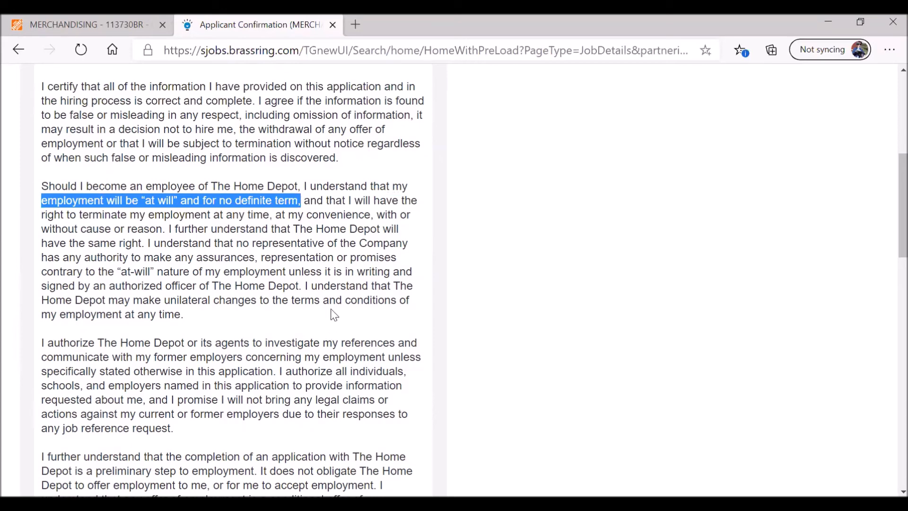
# - Highlight the references authorization sentence and scroll down to the email username field
pyautogui.scroll(-3, 15, 319)
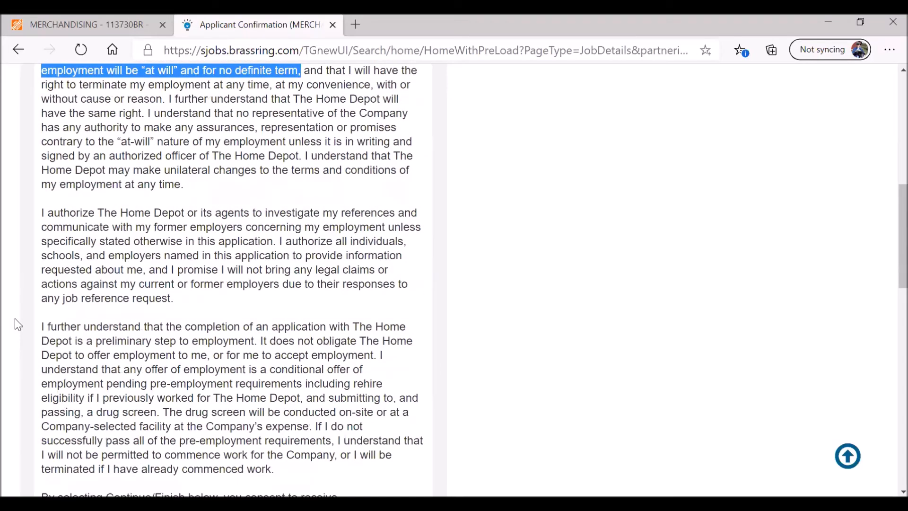
pyautogui.moveTo(40, 214); pyautogui.dragTo(278, 243)
pyautogui.click(277, 244)
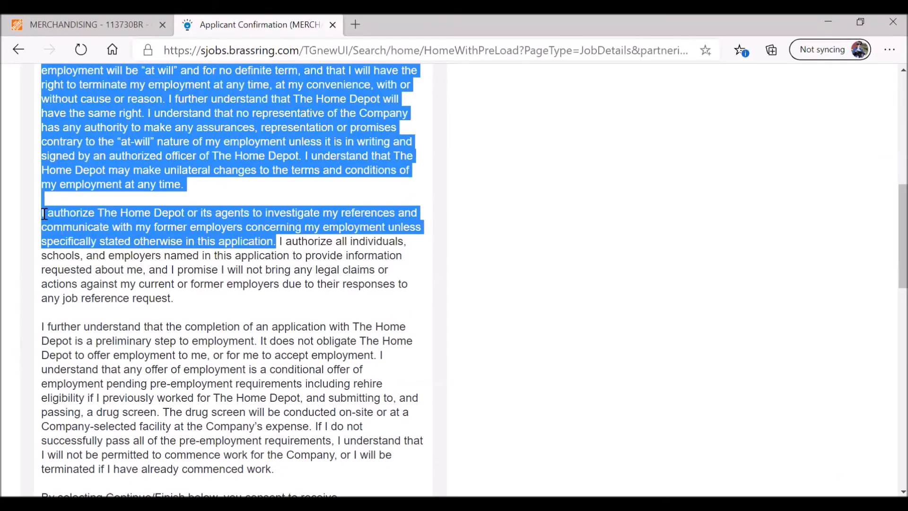
pyautogui.moveTo(43, 214); pyautogui.dragTo(44, 214)
pyautogui.scroll(-3, 405, 380)
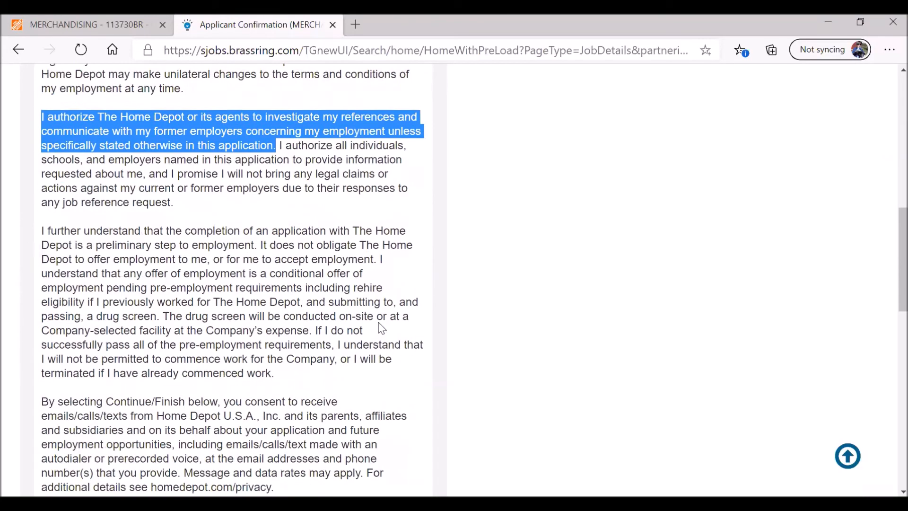
pyautogui.scroll(-7, 15, 353)
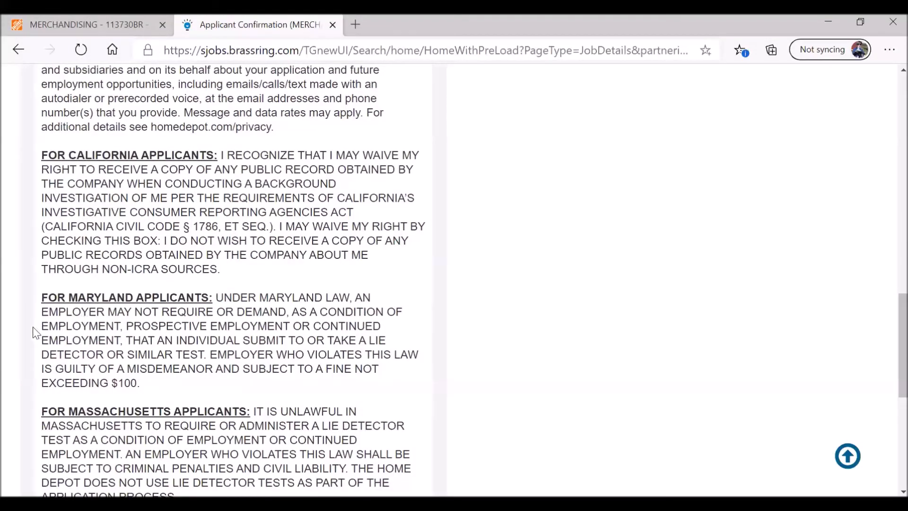
pyautogui.scroll(-3, 10, 332)
pyautogui.scroll(-3, 10, 339)
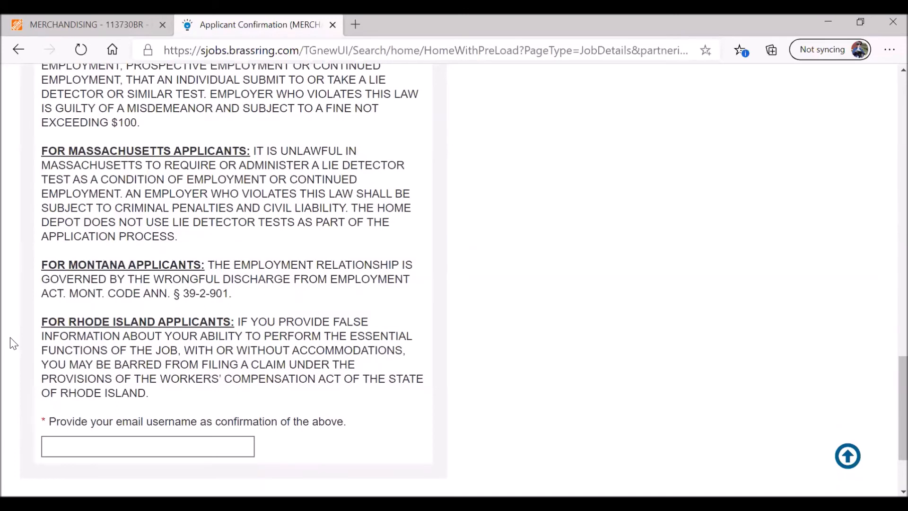
# - Enter the applicant's email address as the confirmation username and save the Applicant Confirmation page
pyautogui.click(59, 450)
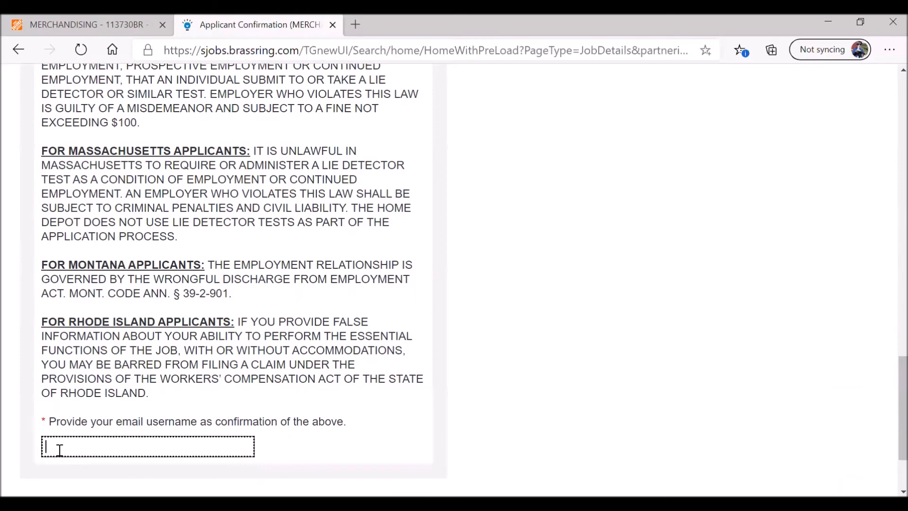
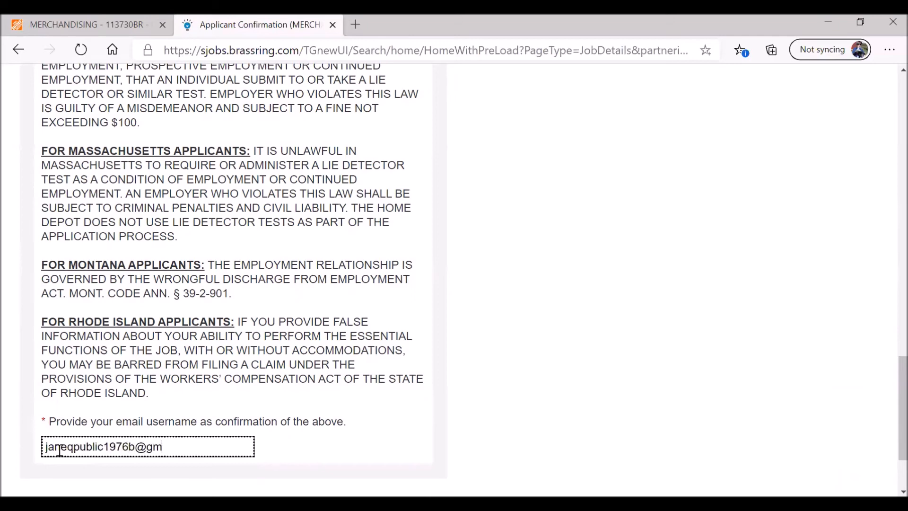
pyautogui.scroll(-3, 177, 339)
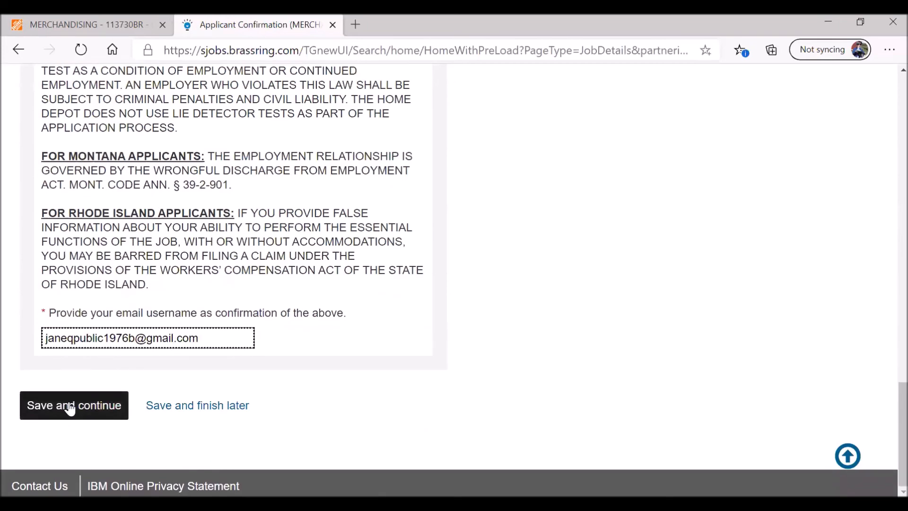
pyautogui.click(70, 409)
# - Scroll through the Review page's Contact Details, highlighting the phone number and email address
pyautogui.scroll(-3, 210, 326)
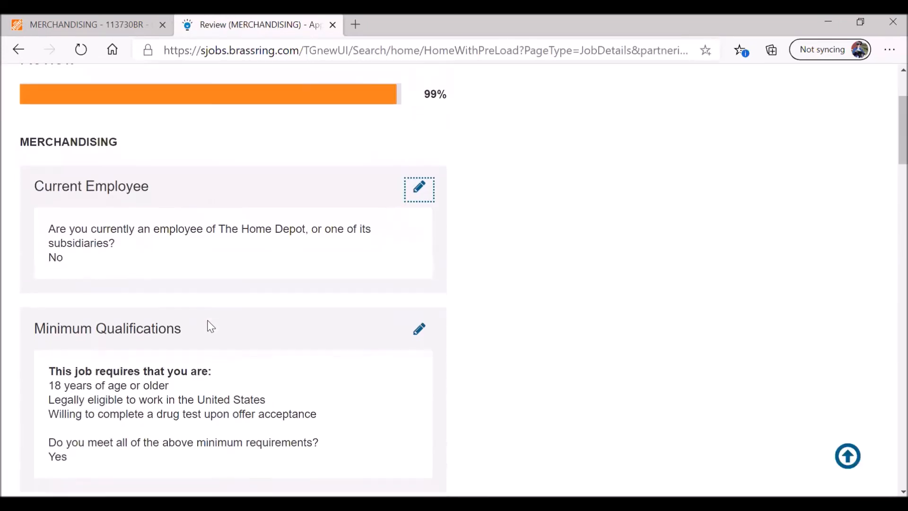
pyautogui.scroll(2, 212, 325)
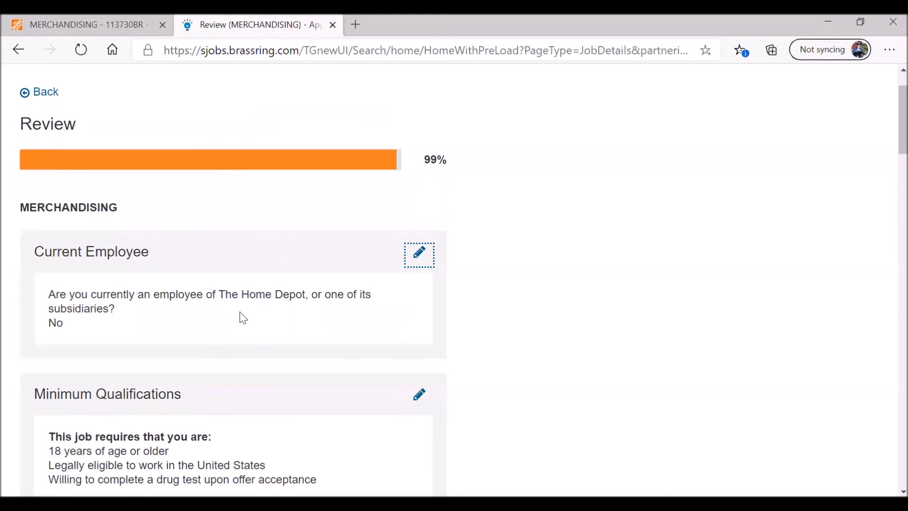
pyautogui.scroll(-5, 202, 320)
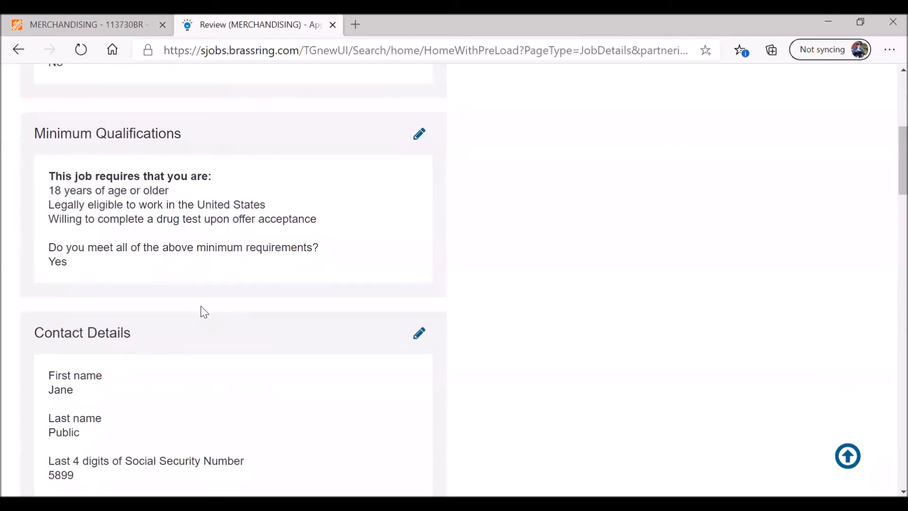
pyautogui.scroll(-3, 203, 311)
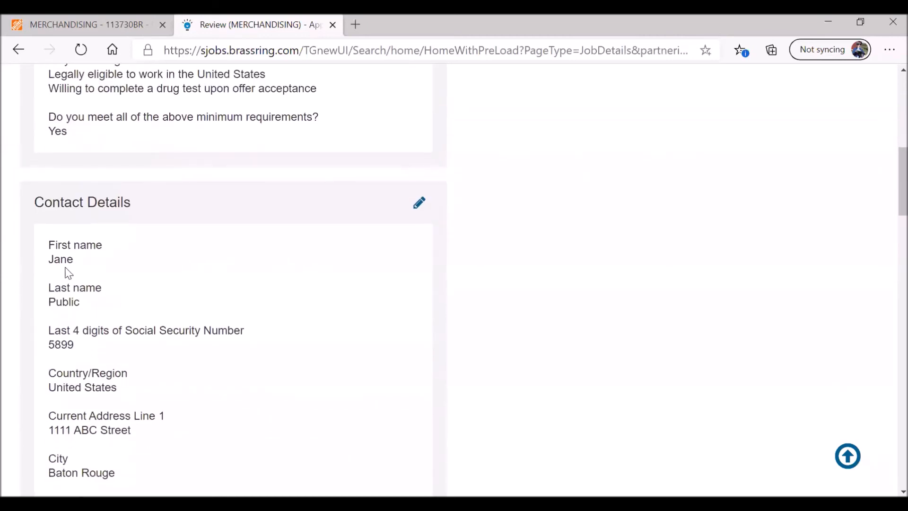
pyautogui.moveTo(78, 349); pyautogui.dragTo(46, 348)
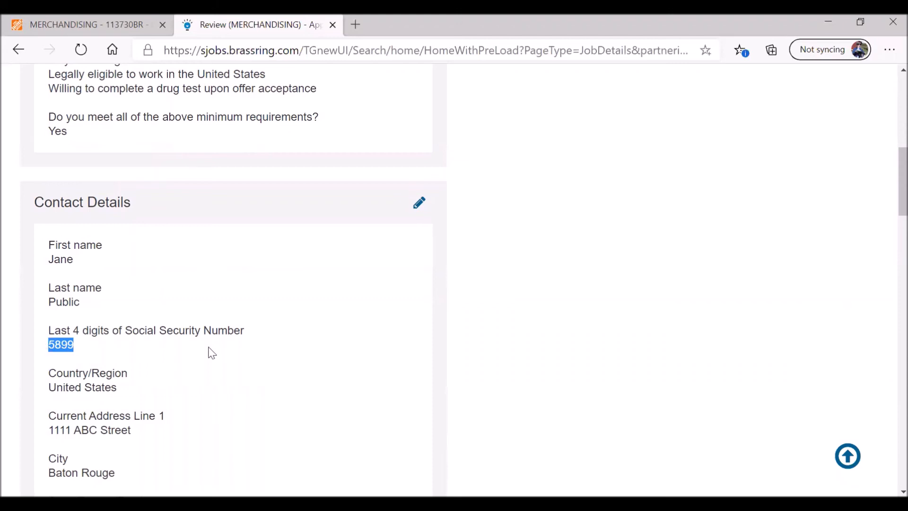
pyautogui.scroll(-2, 265, 340)
pyautogui.scroll(-2, 265, 340)
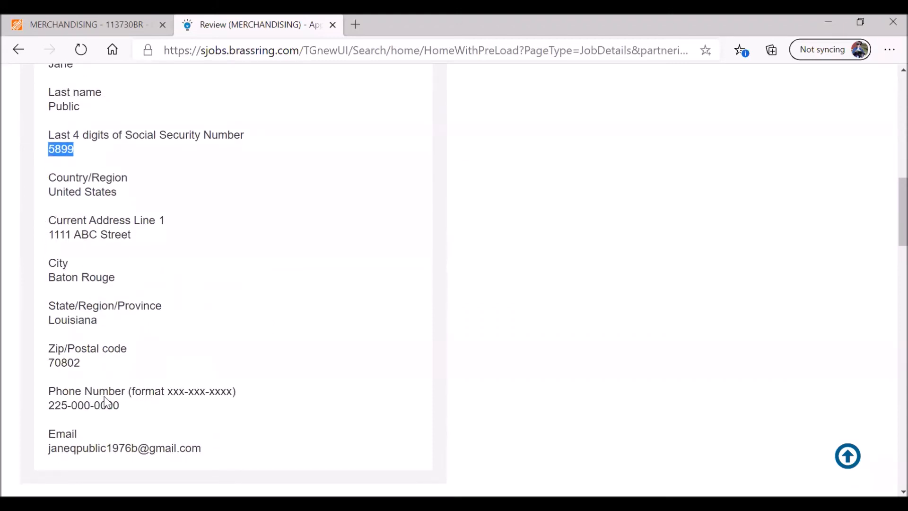
pyautogui.moveTo(124, 406); pyautogui.dragTo(49, 406)
pyautogui.moveTo(204, 449); pyautogui.dragTo(49, 450)
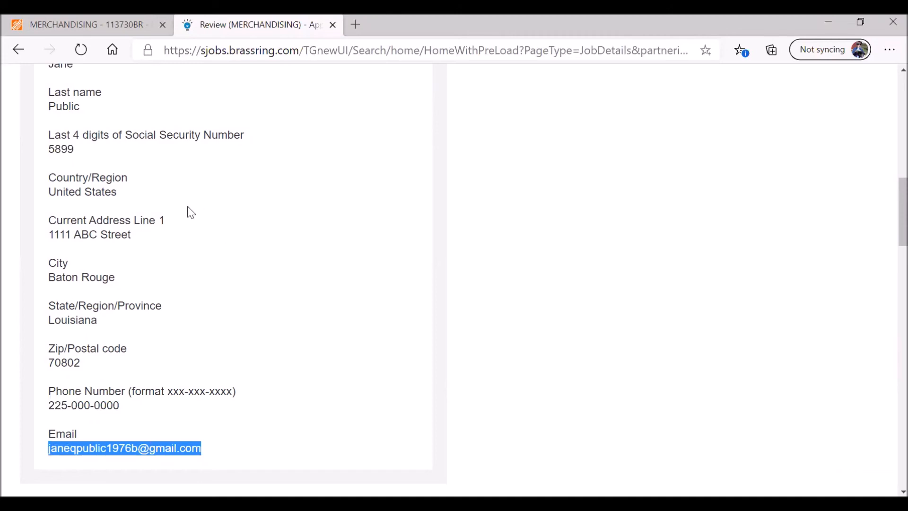
# - Check Work Preference answers: week-days Yes, Sundays No, and all four start time frames
pyautogui.scroll(-9, 284, 278)
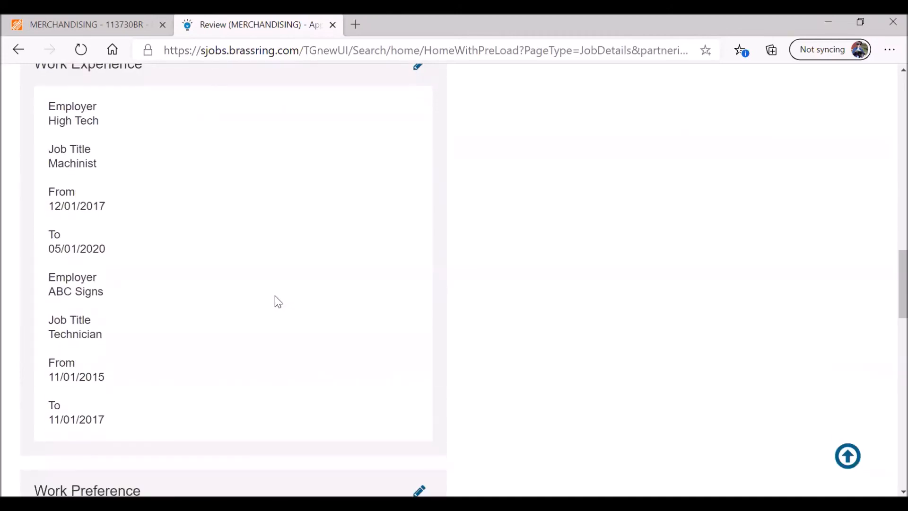
pyautogui.scroll(-1, 276, 300)
pyautogui.scroll(3, 276, 300)
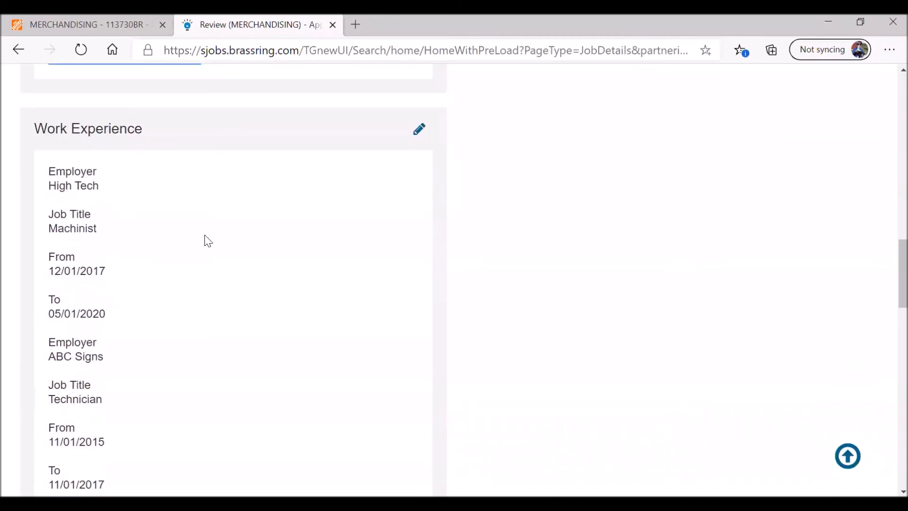
pyautogui.scroll(-8, 218, 239)
pyautogui.scroll(-2, 289, 300)
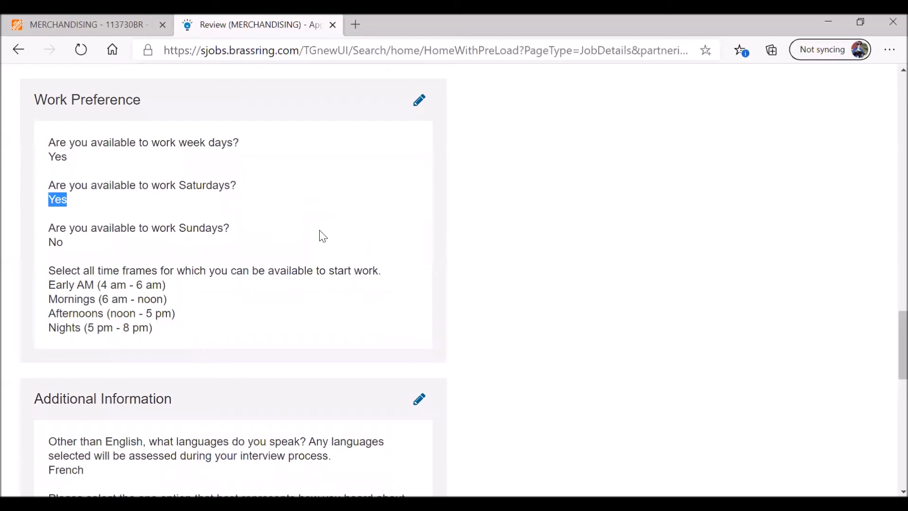
pyautogui.click(71, 200)
pyautogui.moveTo(71, 248); pyautogui.dragTo(37, 243)
pyautogui.moveTo(70, 157); pyautogui.dragTo(48, 157)
pyautogui.moveTo(156, 328); pyautogui.dragTo(49, 284)
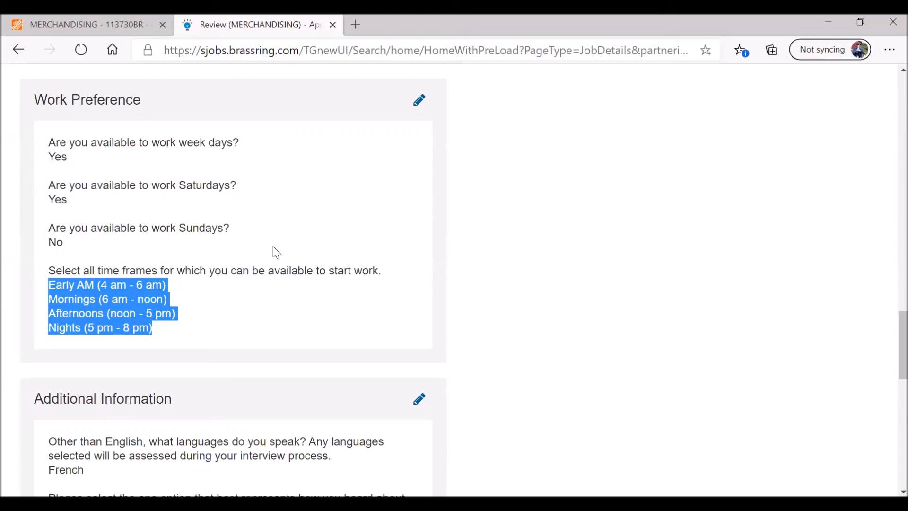
pyautogui.click(214, 327)
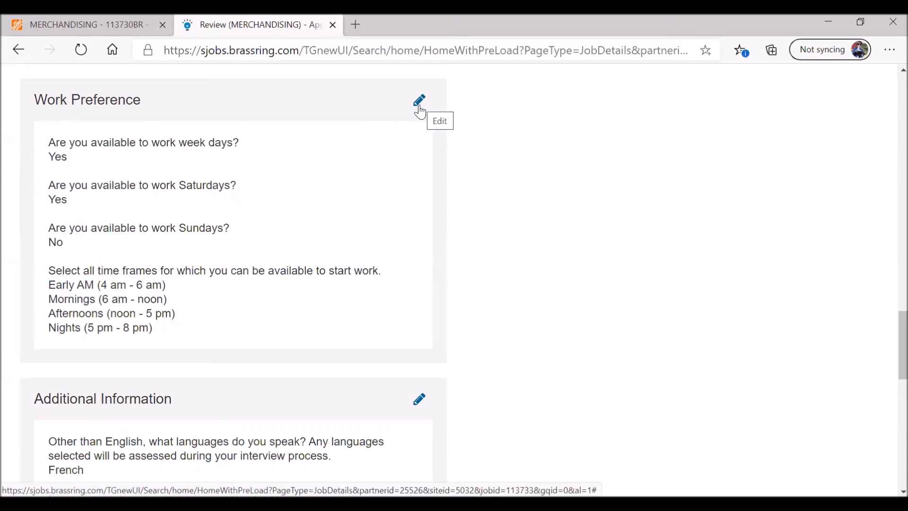
pyautogui.scroll(-4, 448, 258)
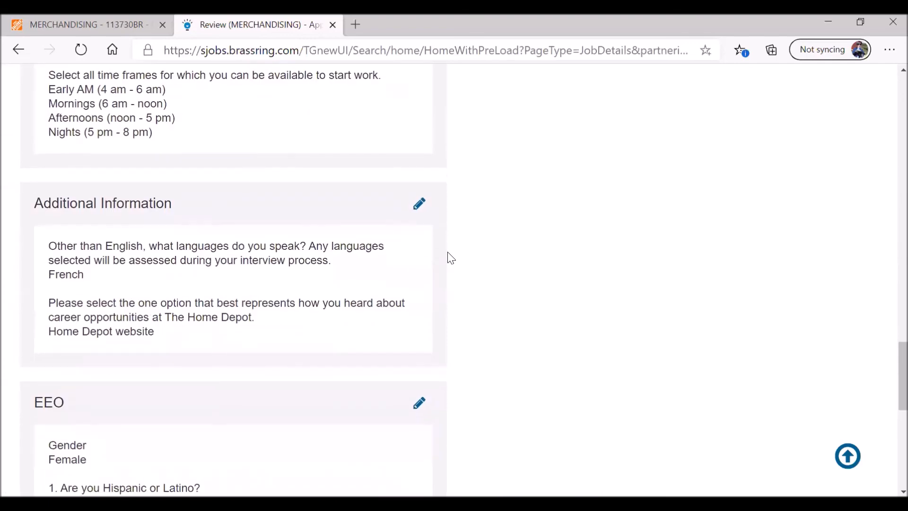
# - Deselect French from the spoken languages in Additional Information and save the changes
pyautogui.click(419, 204)
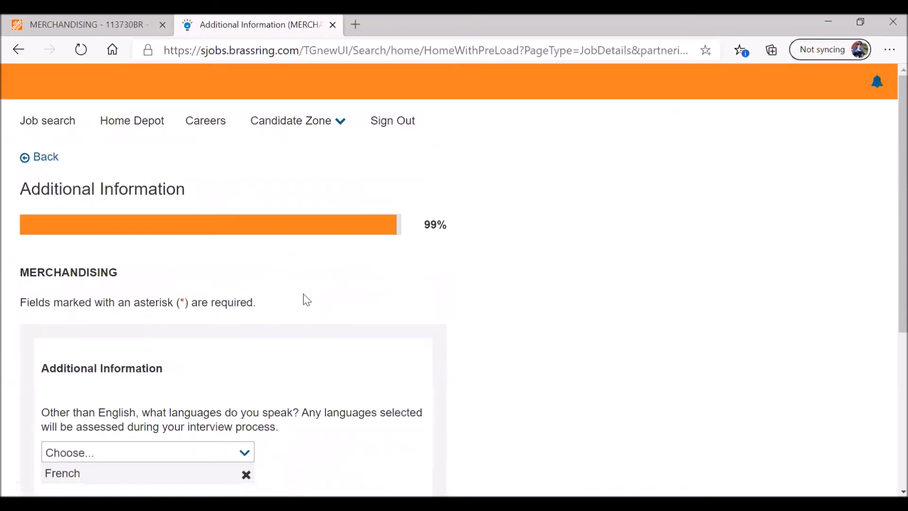
pyautogui.scroll(-4, 304, 298)
pyautogui.click(244, 260)
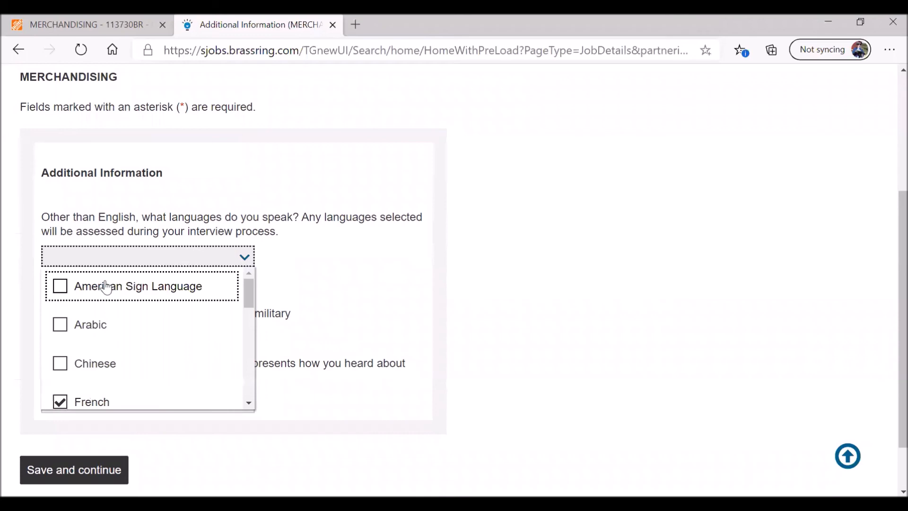
pyautogui.click(72, 390)
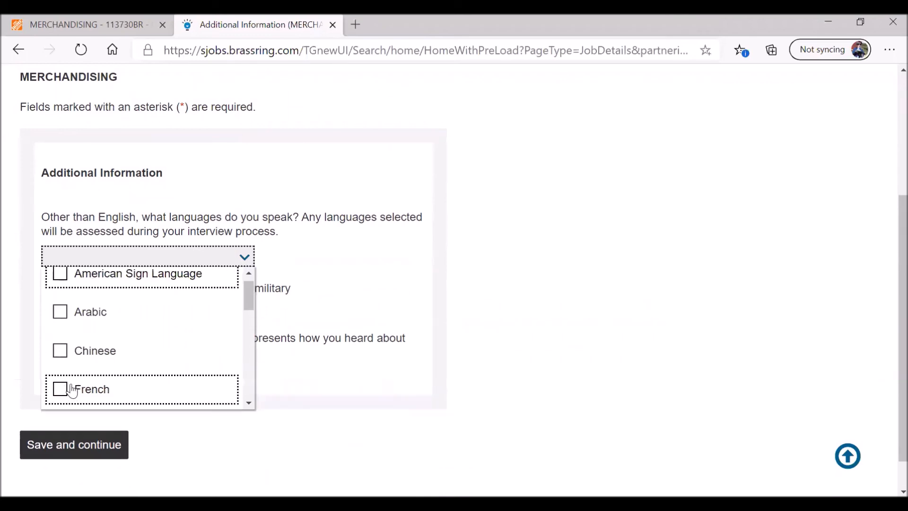
pyautogui.click(327, 283)
pyautogui.scroll(-2, 331, 272)
pyautogui.click(98, 411)
# - Scroll down the updated Review page past Additional Information
pyautogui.scroll(-5, 331, 335)
pyautogui.scroll(-15, 319, 323)
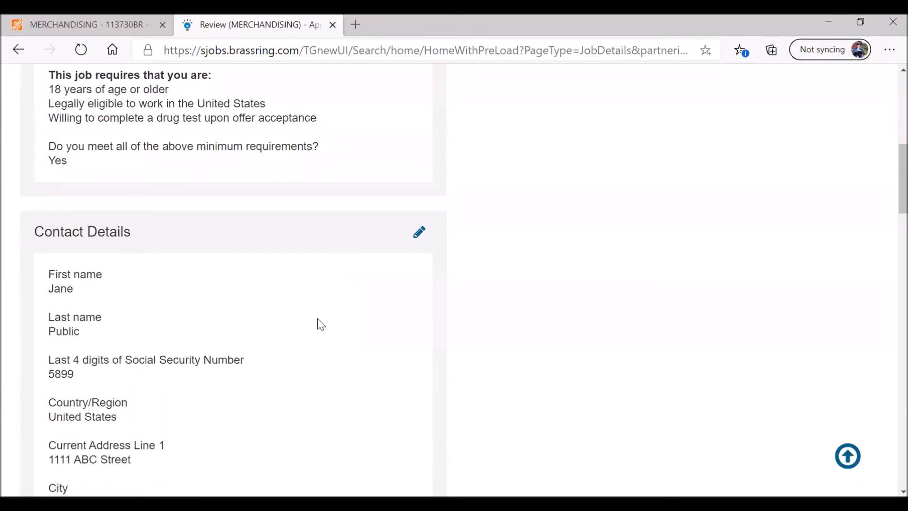
pyautogui.scroll(-10, 320, 324)
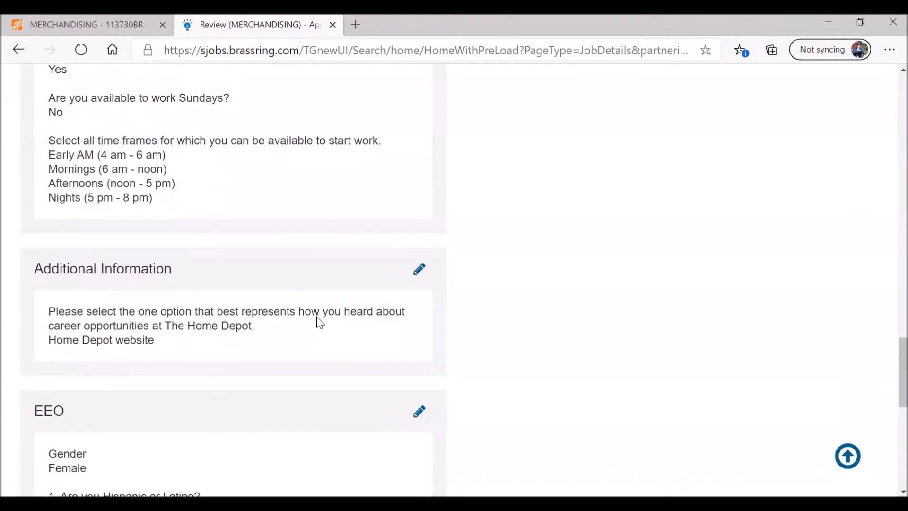
pyautogui.scroll(-4, 320, 325)
pyautogui.scroll(-3, 318, 321)
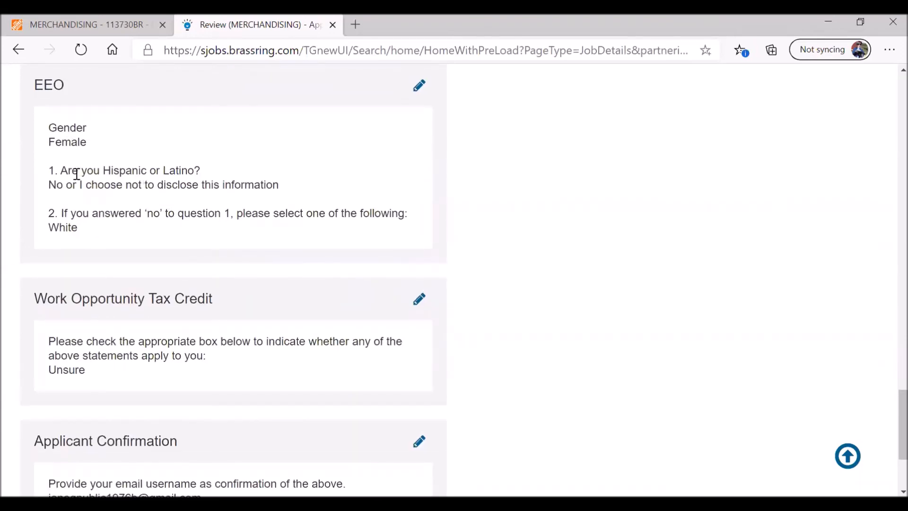
pyautogui.scroll(-3, 204, 303)
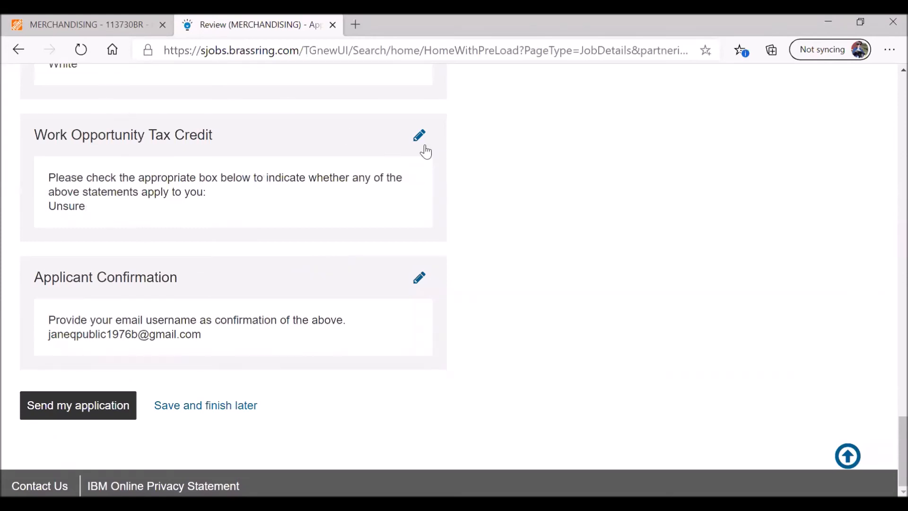
# - Answer No to the Work Opportunity Tax Credit question, save, and scroll to the Review bottom
pyautogui.click(419, 136)
pyautogui.scroll(-7, 262, 299)
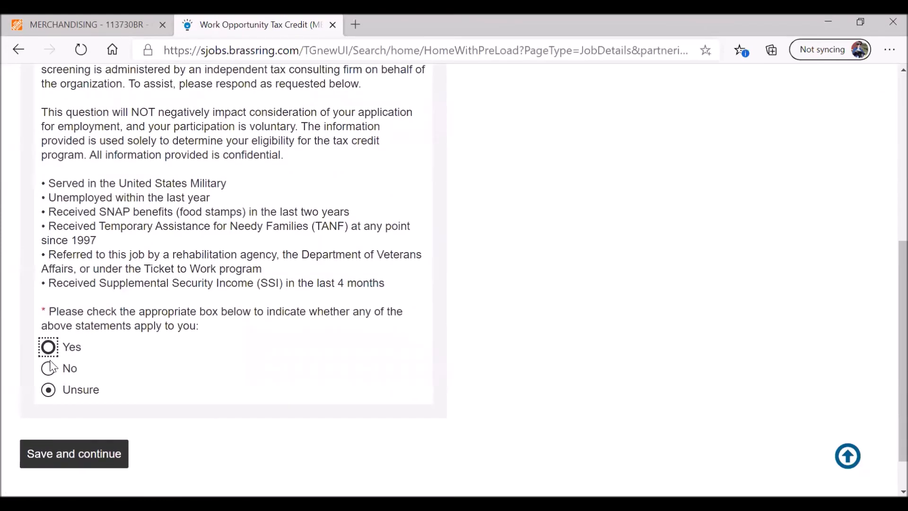
pyautogui.click(93, 368)
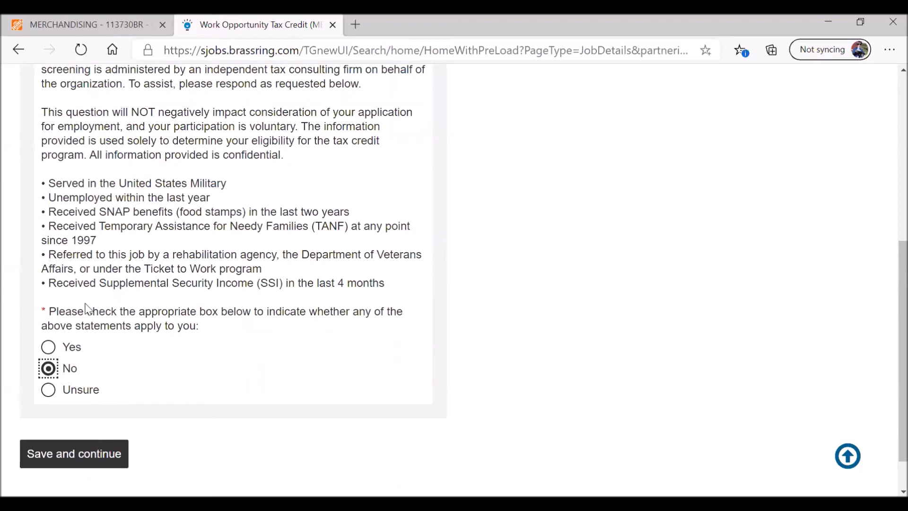
pyautogui.click(87, 453)
pyautogui.scroll(-10, 303, 294)
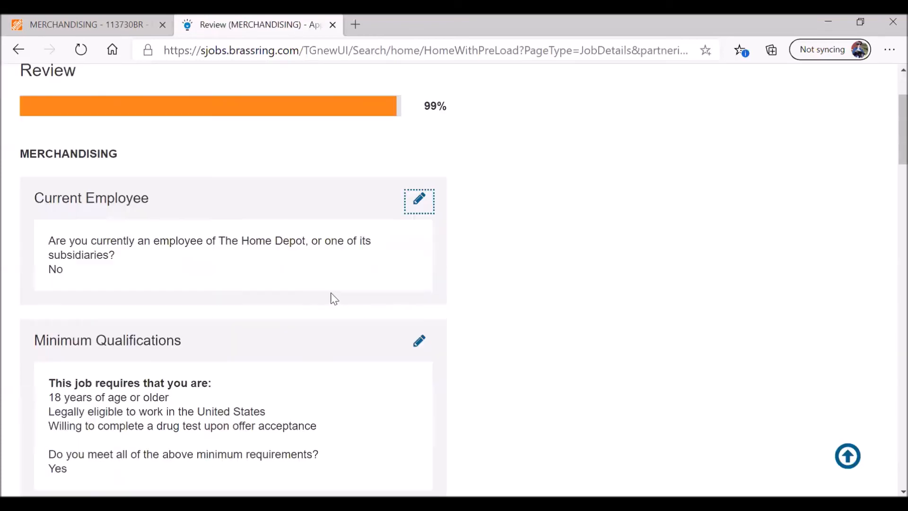
pyautogui.scroll(-20, 303, 293)
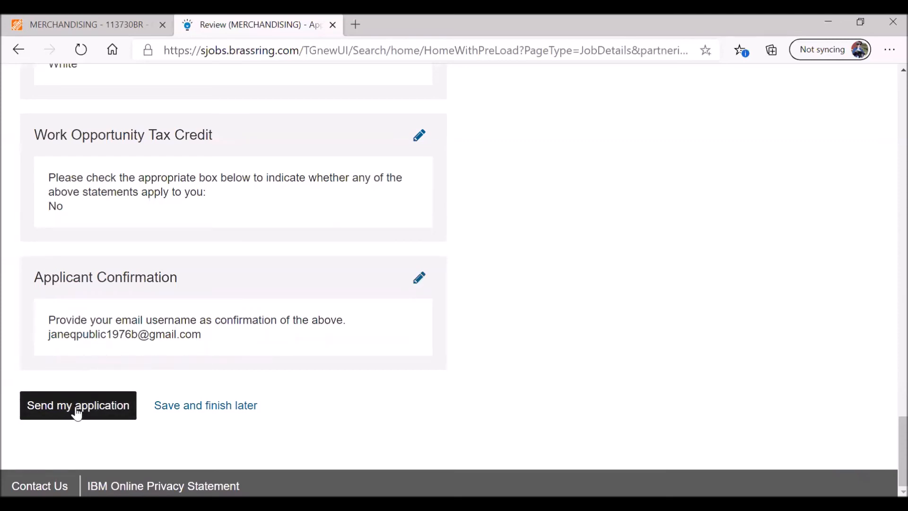
# - Send the Merchandising application, then start the required assessment from Next Steps
pyautogui.click(77, 410)
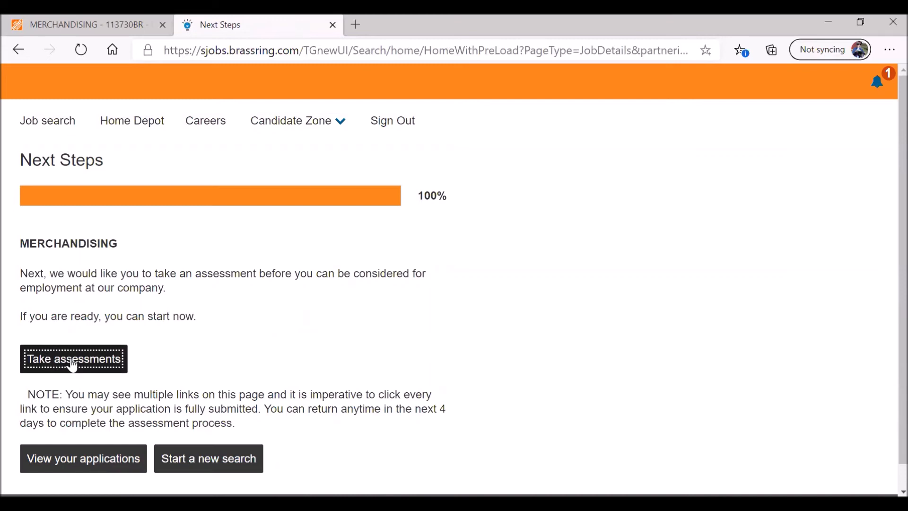
pyautogui.click(72, 365)
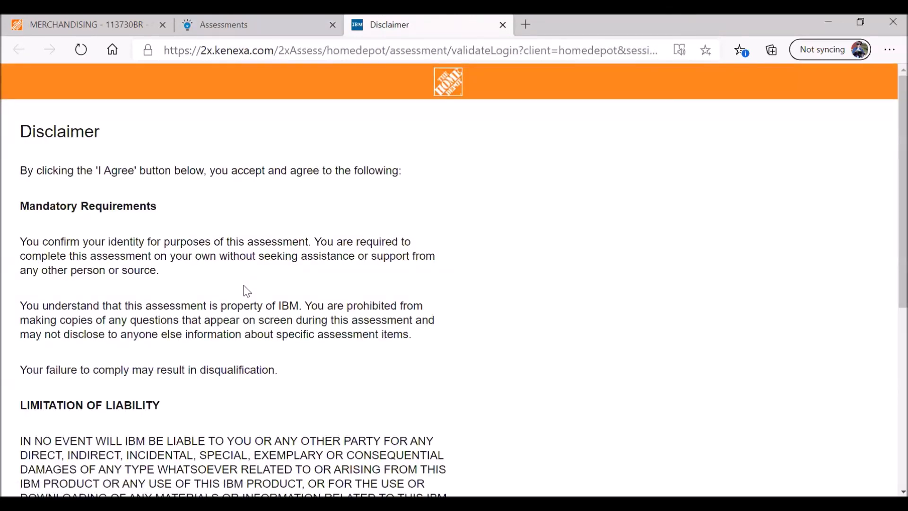
# - Read through the assessment disclaimer and agree to it
pyautogui.scroll(-5, 241, 289)
pyautogui.scroll(5, 209, 303)
pyautogui.scroll(-5, 220, 275)
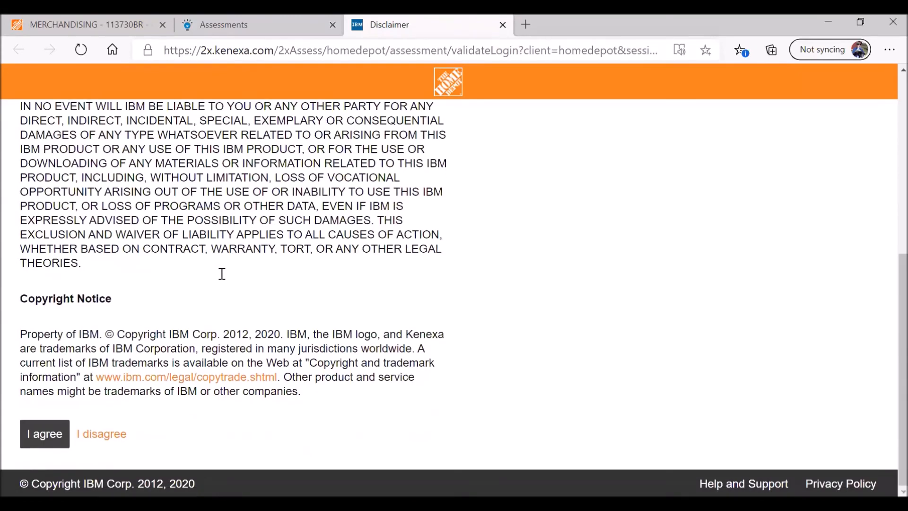
pyautogui.click(41, 443)
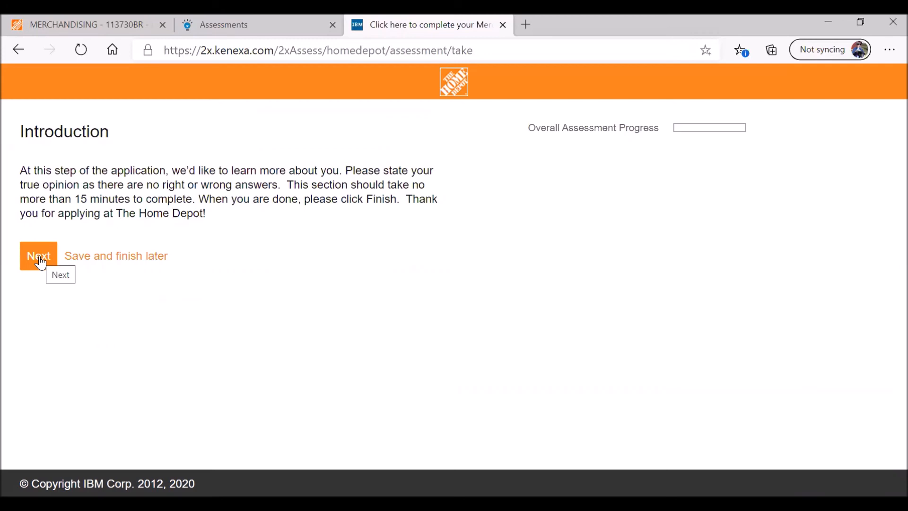
# - Advance past the Introduction and through the Section 1 and Section 2 rating questions
pyautogui.click(41, 263)
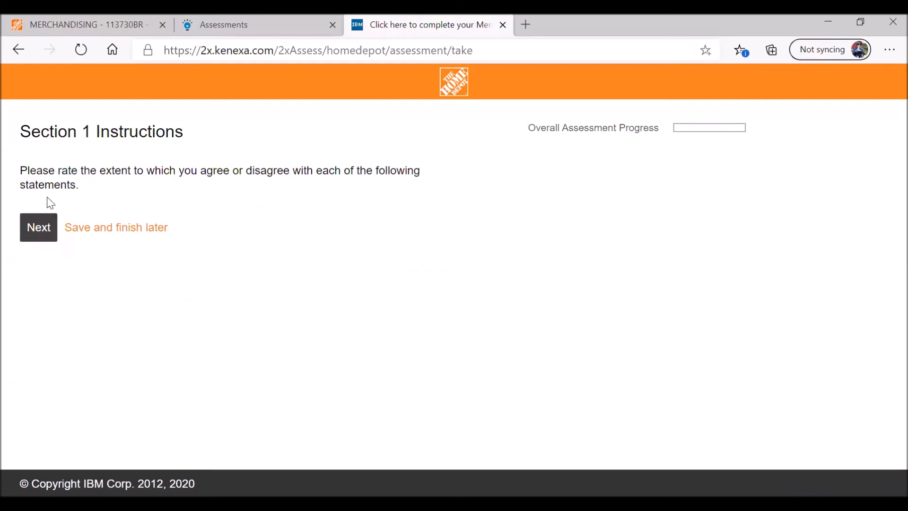
pyautogui.click(46, 235)
pyautogui.click(40, 233)
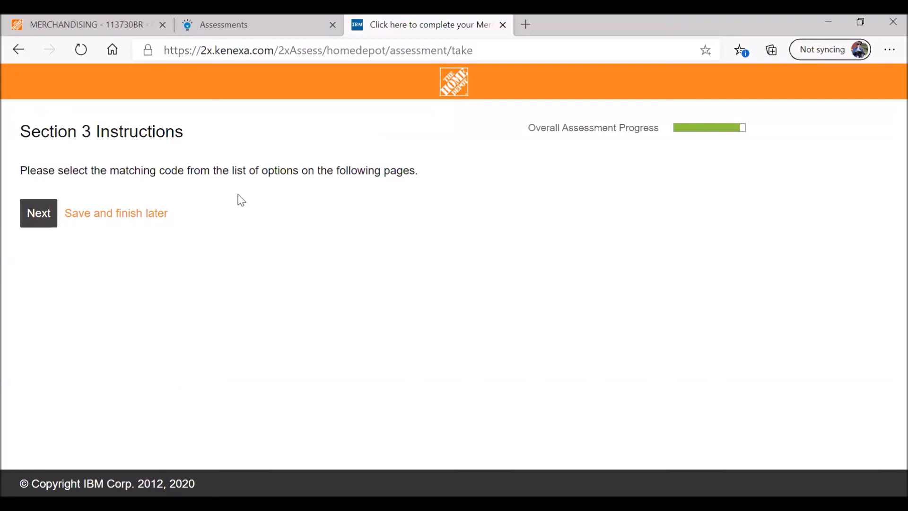
# - Begin Section 3 and work through the four matching-code questions to finish the assessment
pyautogui.click(41, 218)
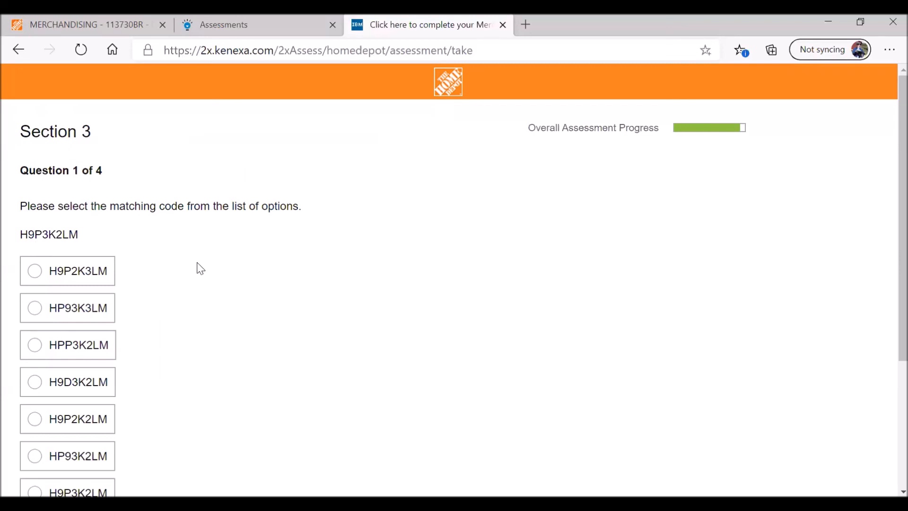
pyautogui.scroll(-3, 196, 267)
pyautogui.scroll(1, 193, 271)
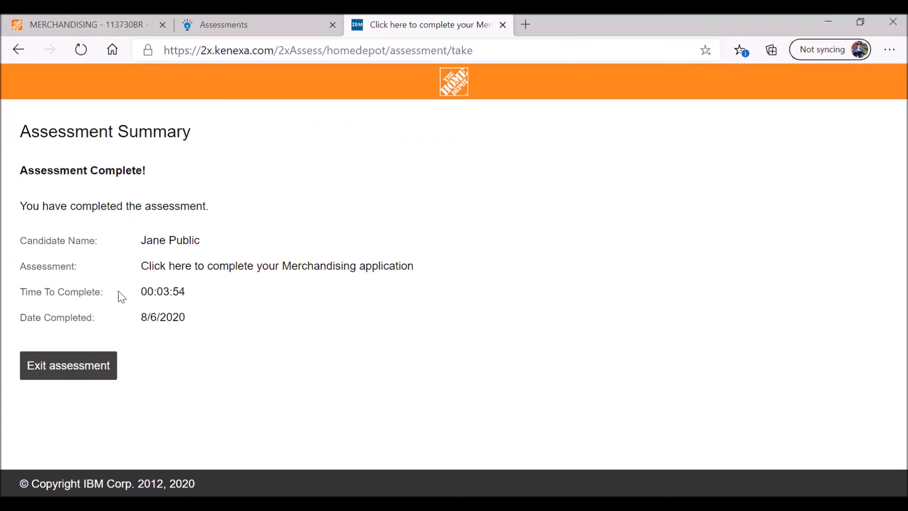
# - Exit the completed assessment from the Assessment Summary page
pyautogui.click(74, 373)
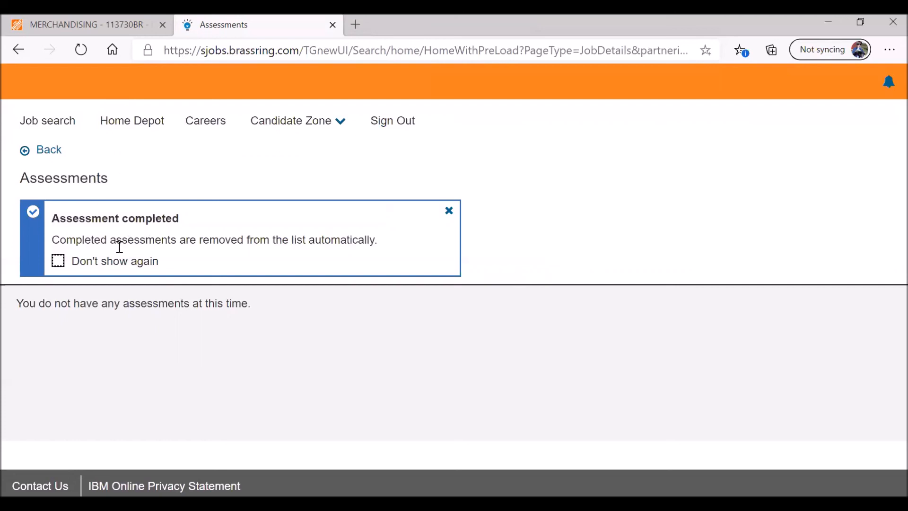
# - Highlight the Assessment completed and no-assessments-remaining notices, then sign out of BrassRing
pyautogui.moveTo(379, 247); pyautogui.dragTo(30, 245)
pyautogui.click(49, 255)
pyautogui.moveTo(22, 304); pyautogui.dragTo(262, 320)
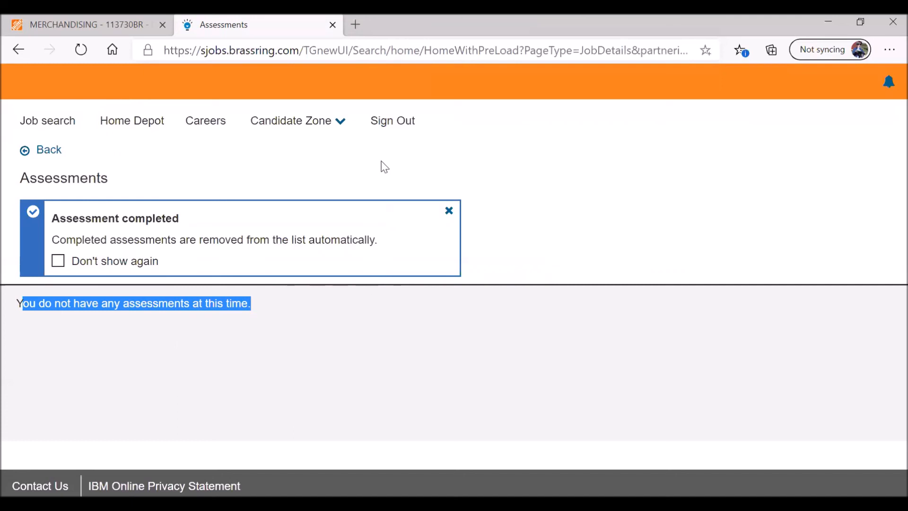
pyautogui.click(383, 129)
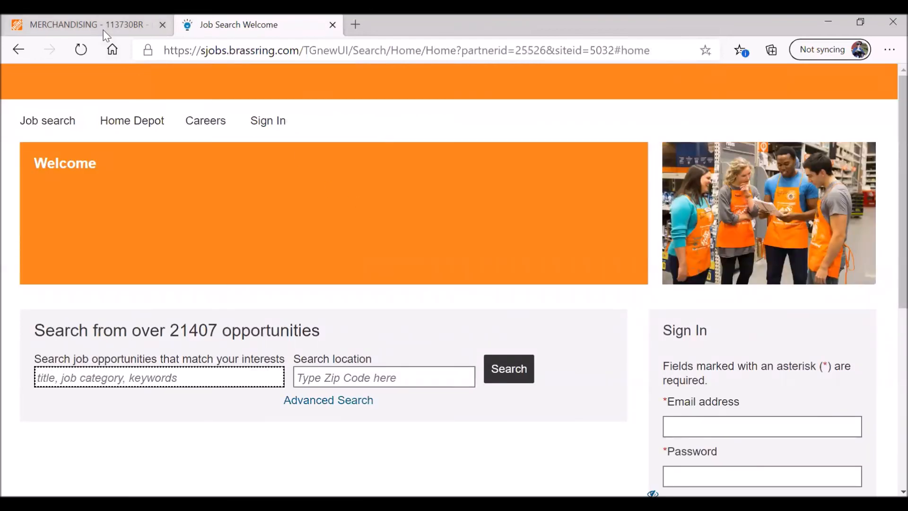
pyautogui.click(223, 51)
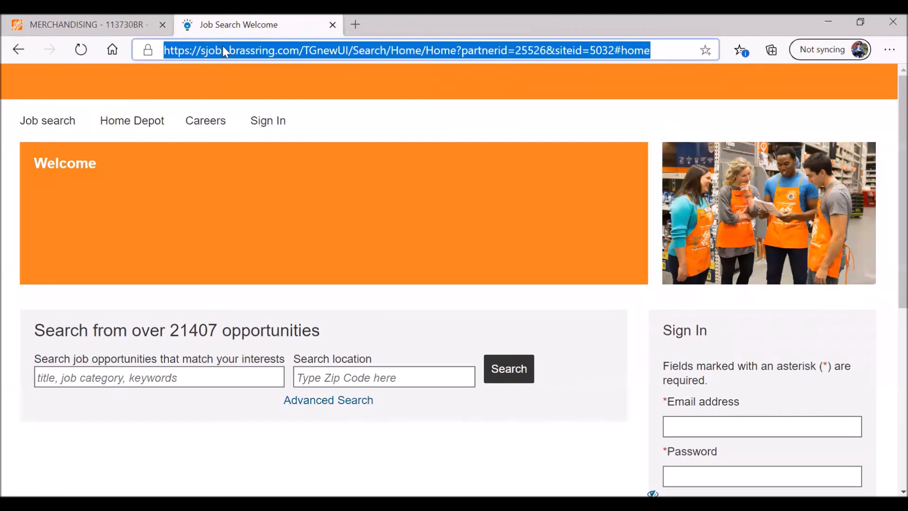
pyautogui.write('www.careercenterbr.com')
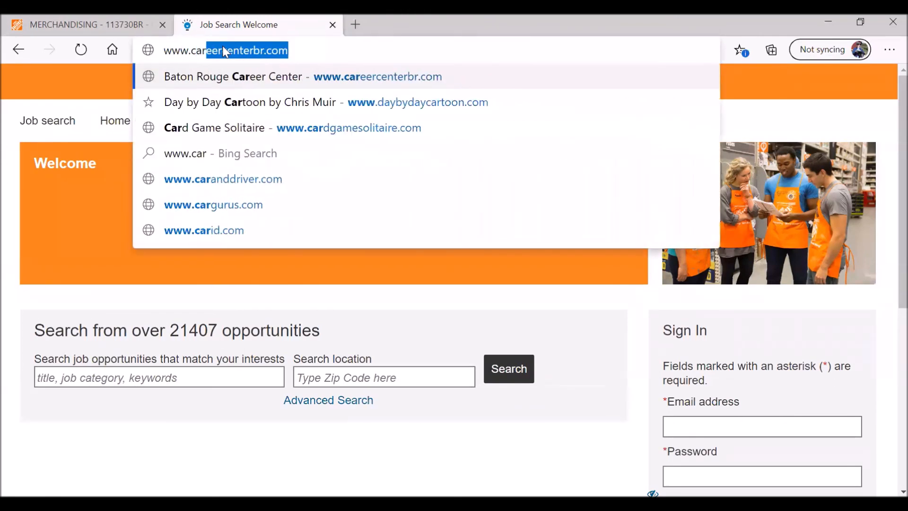
pyautogui.press('Return')
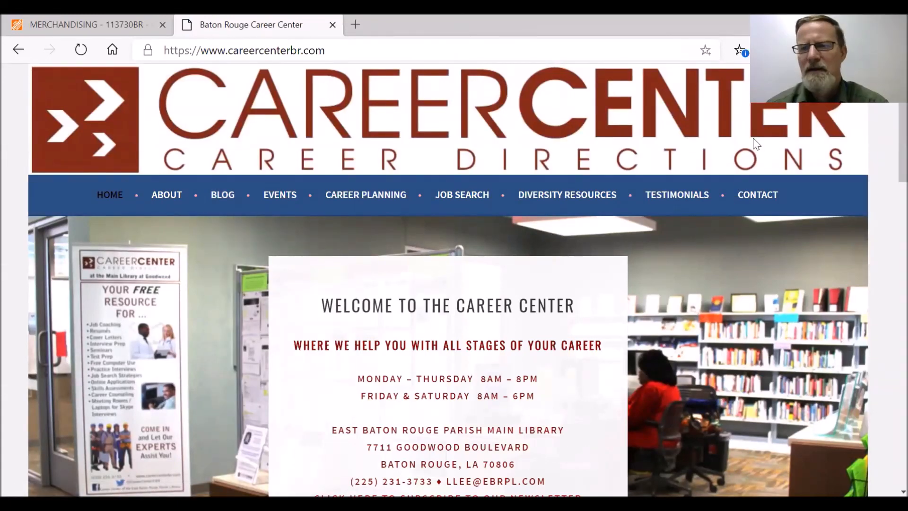
# - Highlight the Career Center's contact email address further down the homepage
pyautogui.moveTo(465, 228)
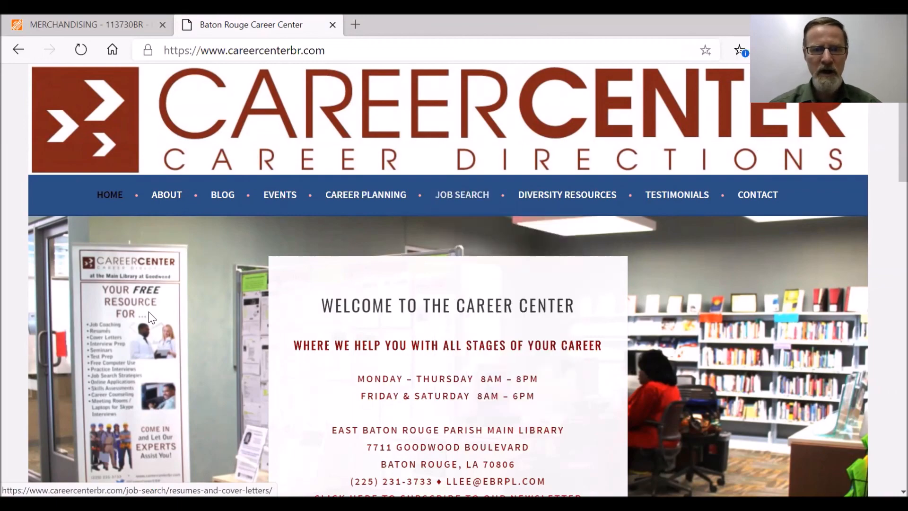
pyautogui.scroll(-1, 205, 310)
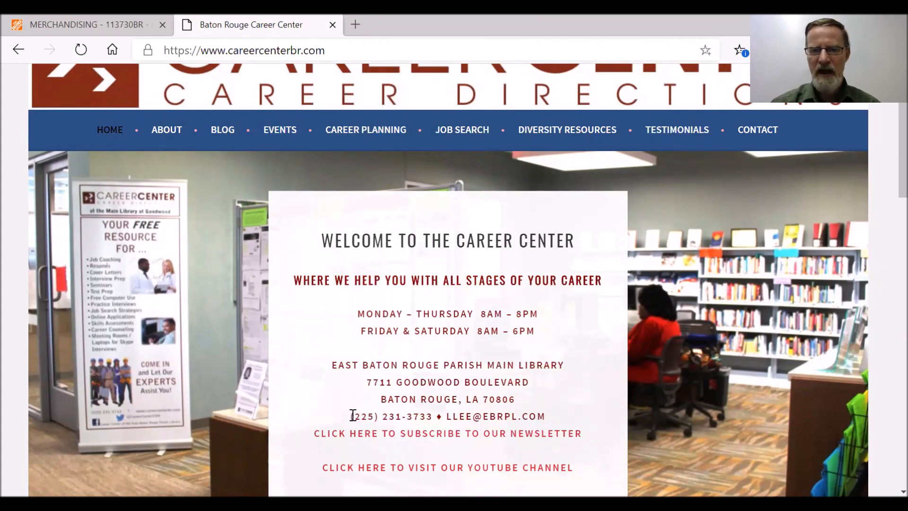
pyautogui.moveTo(354, 415); pyautogui.dragTo(546, 417)
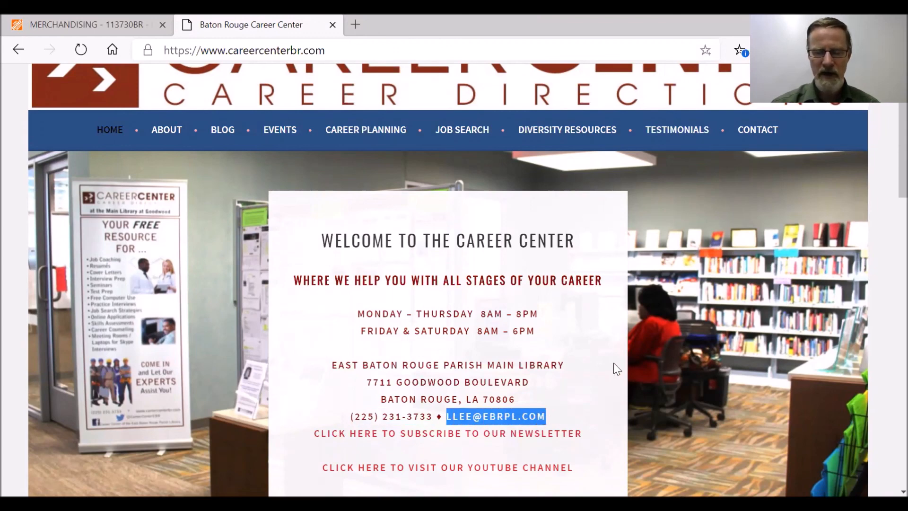